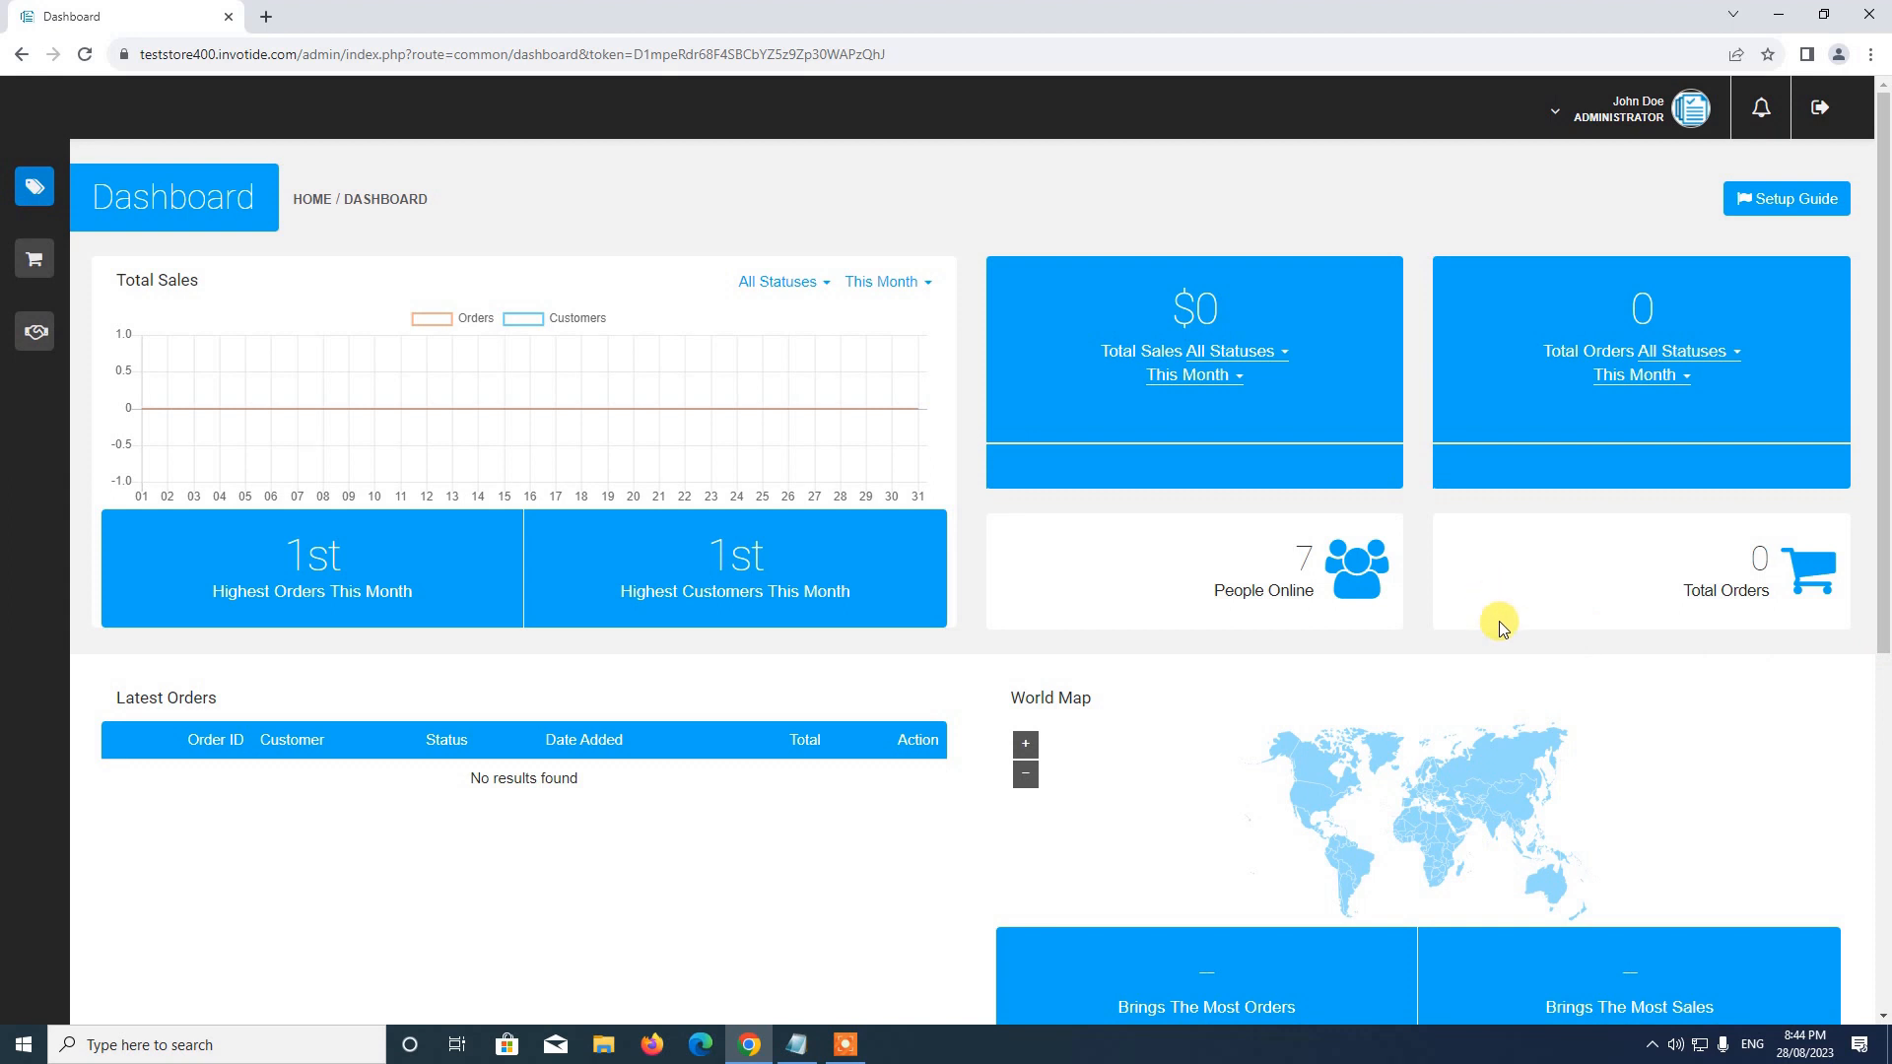
- Open the Modules page in the store management settings
{"action": "mouse_move", "coordinate": [68, 192]}
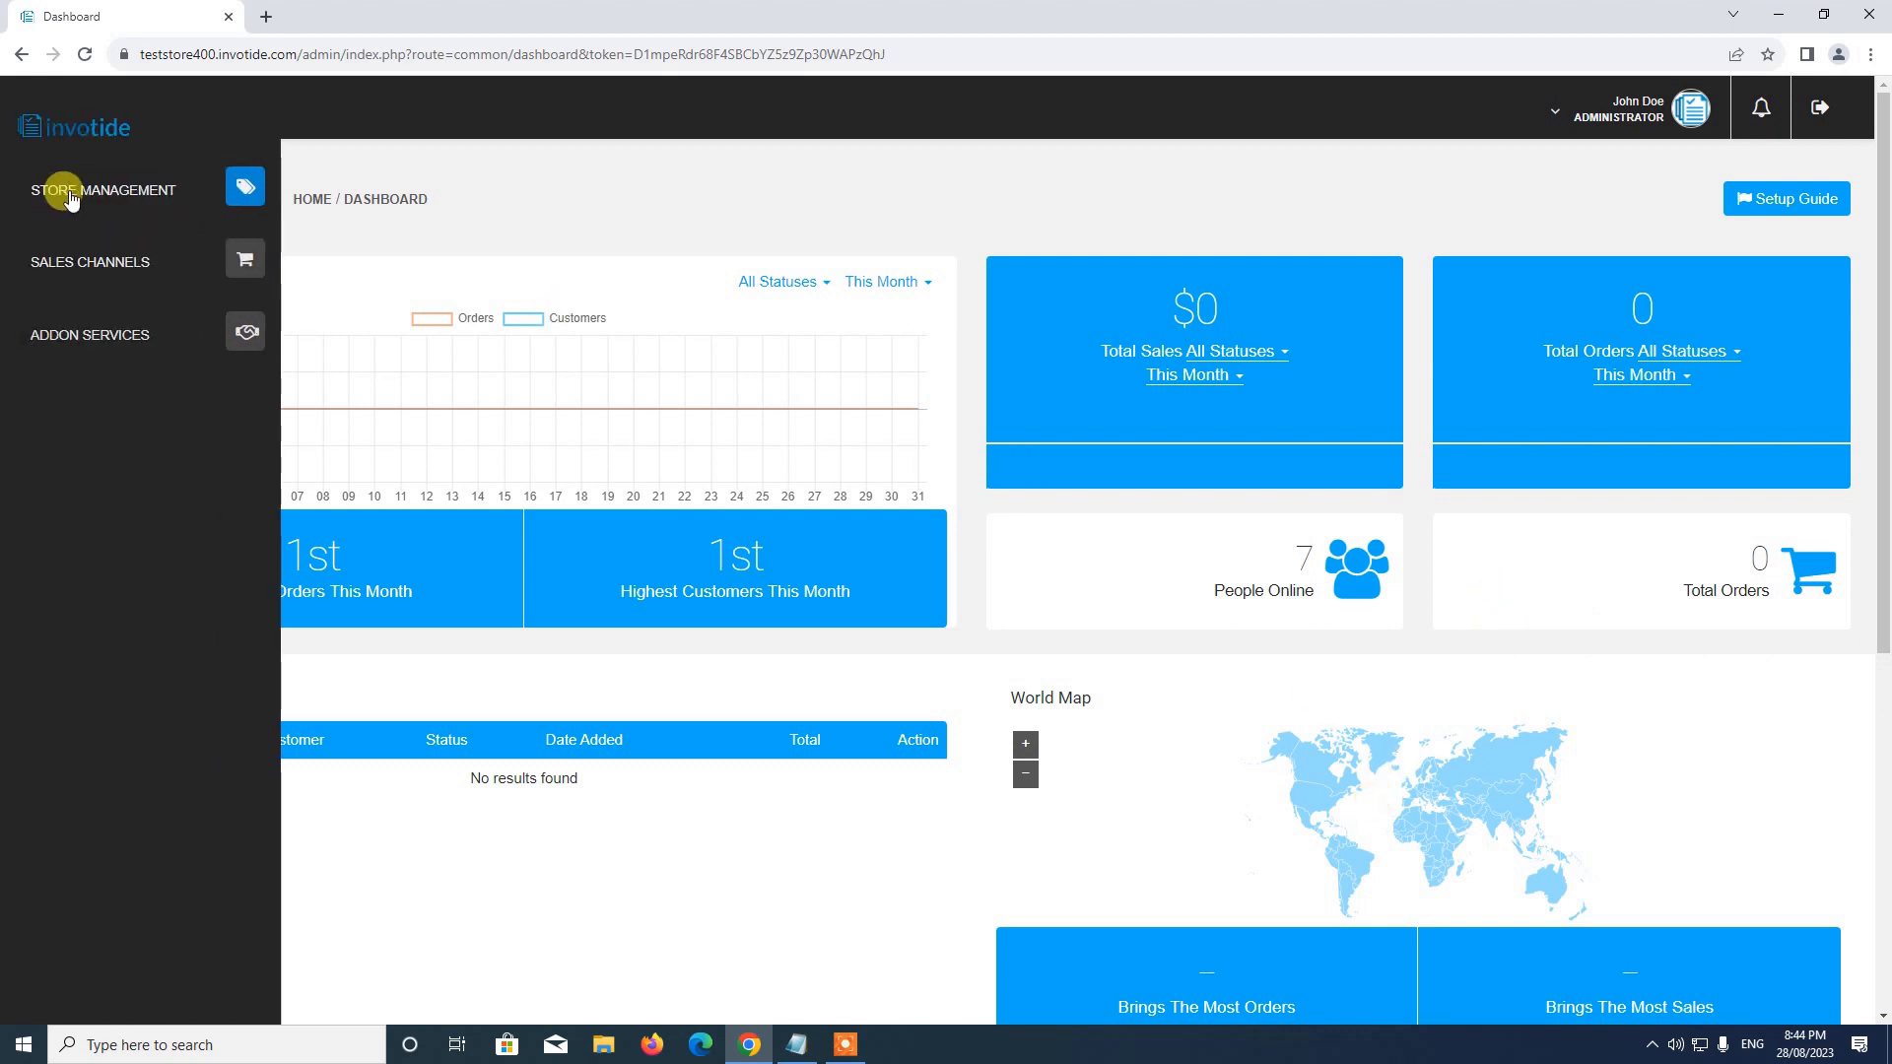
{"action": "left_click", "coordinate": [237, 185]}
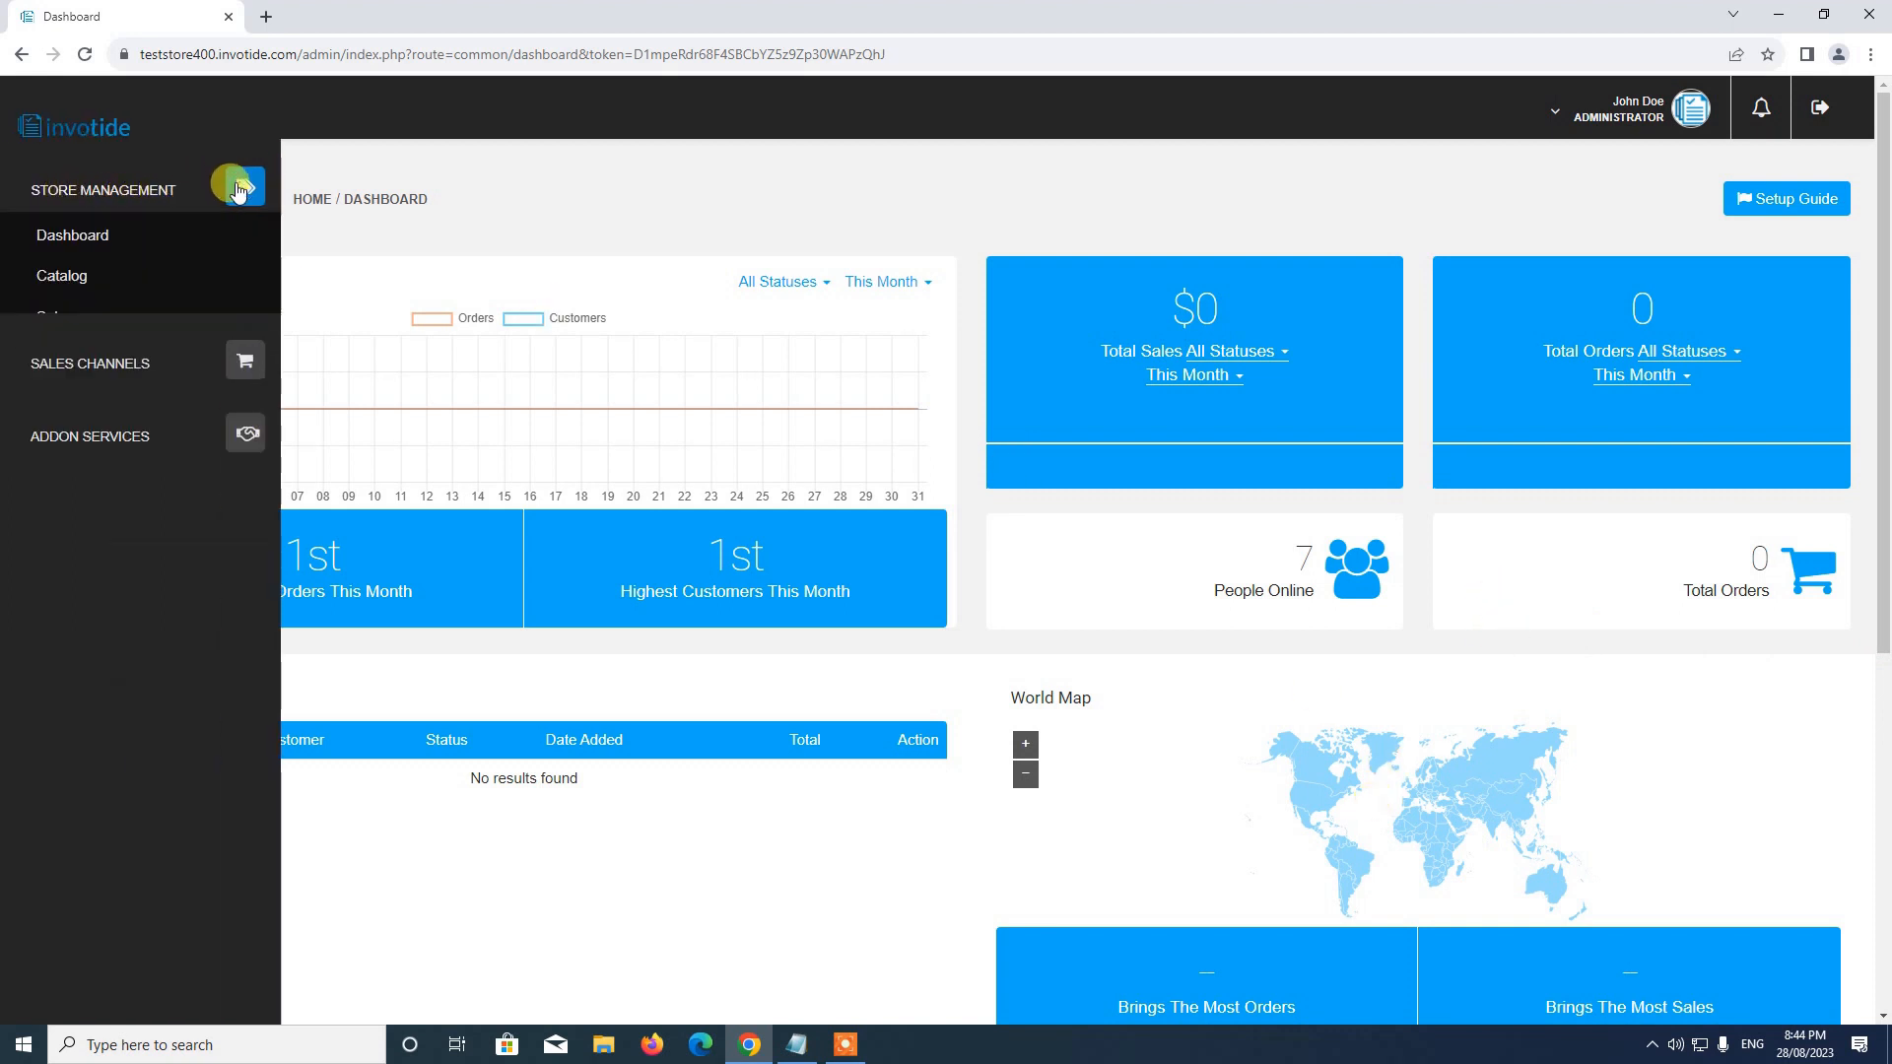
{"action": "left_click", "coordinate": [87, 537]}
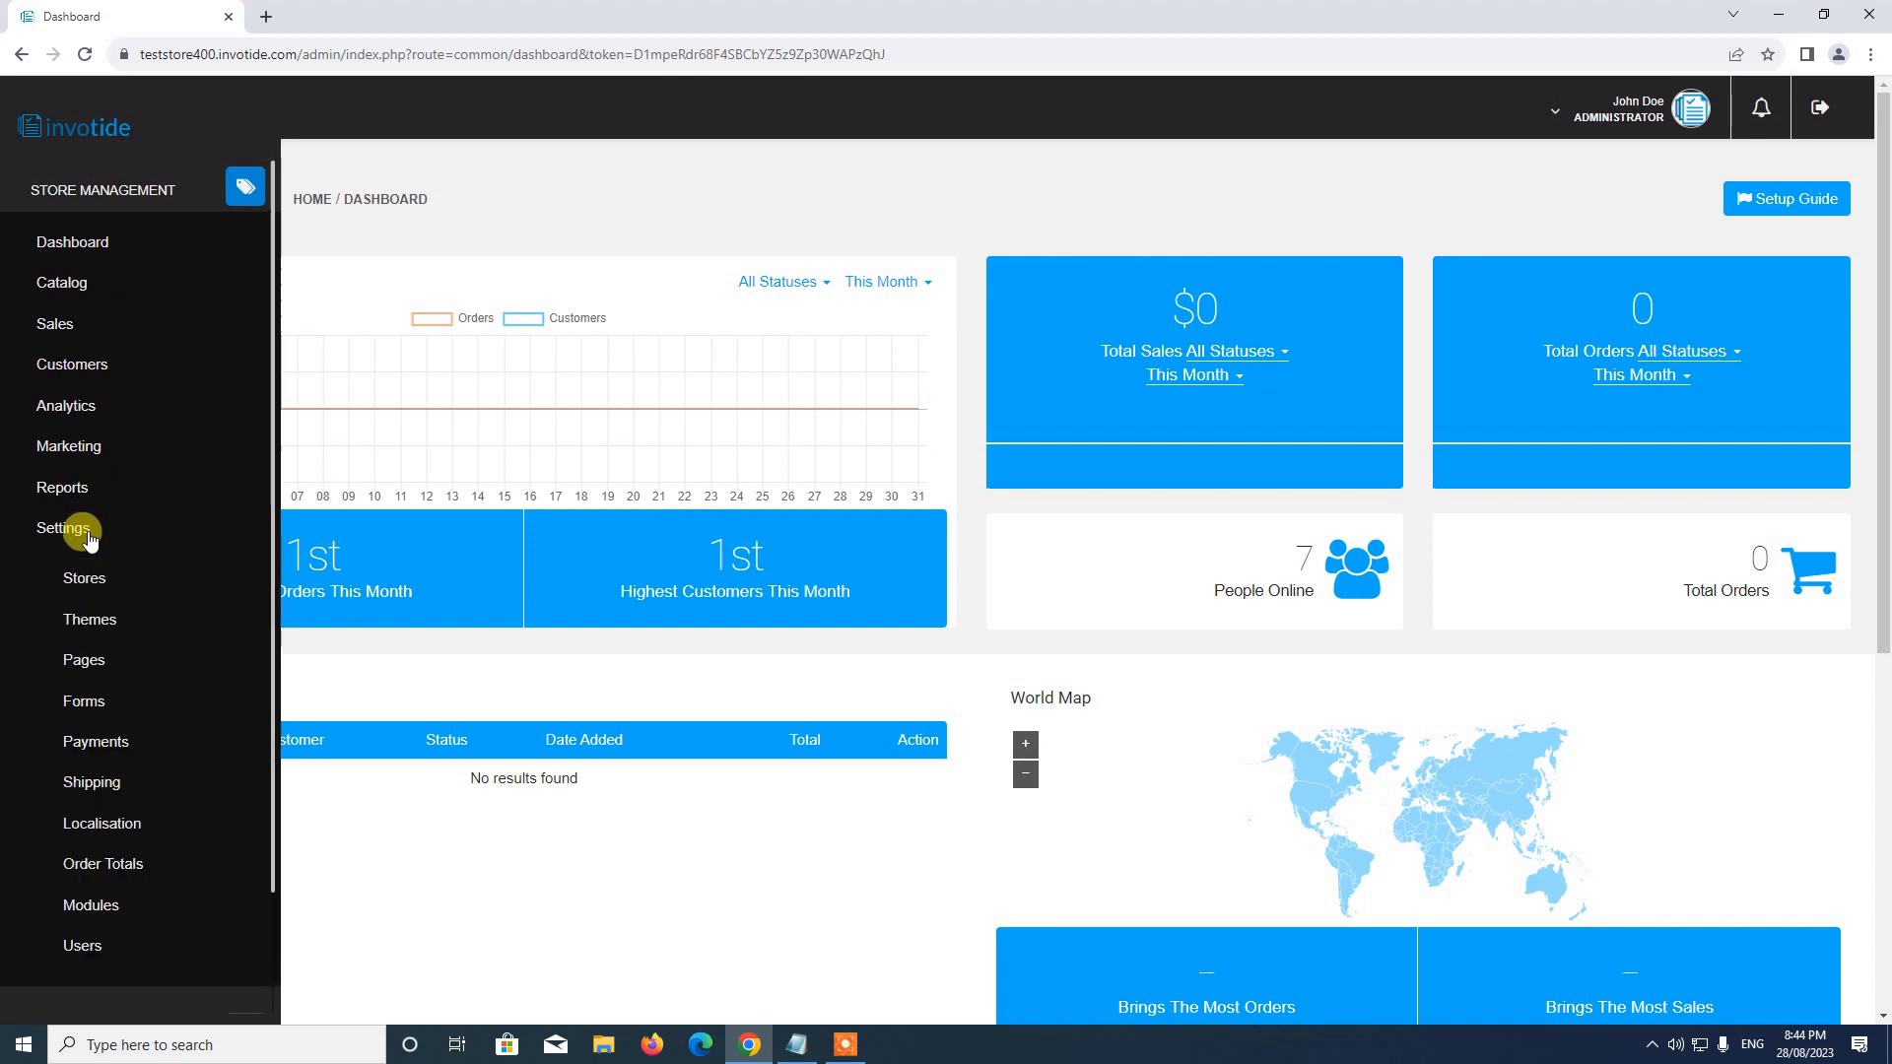
{"action": "scroll", "coordinate": [123, 640], "scroll_direction": "down", "scroll_amount": 1}
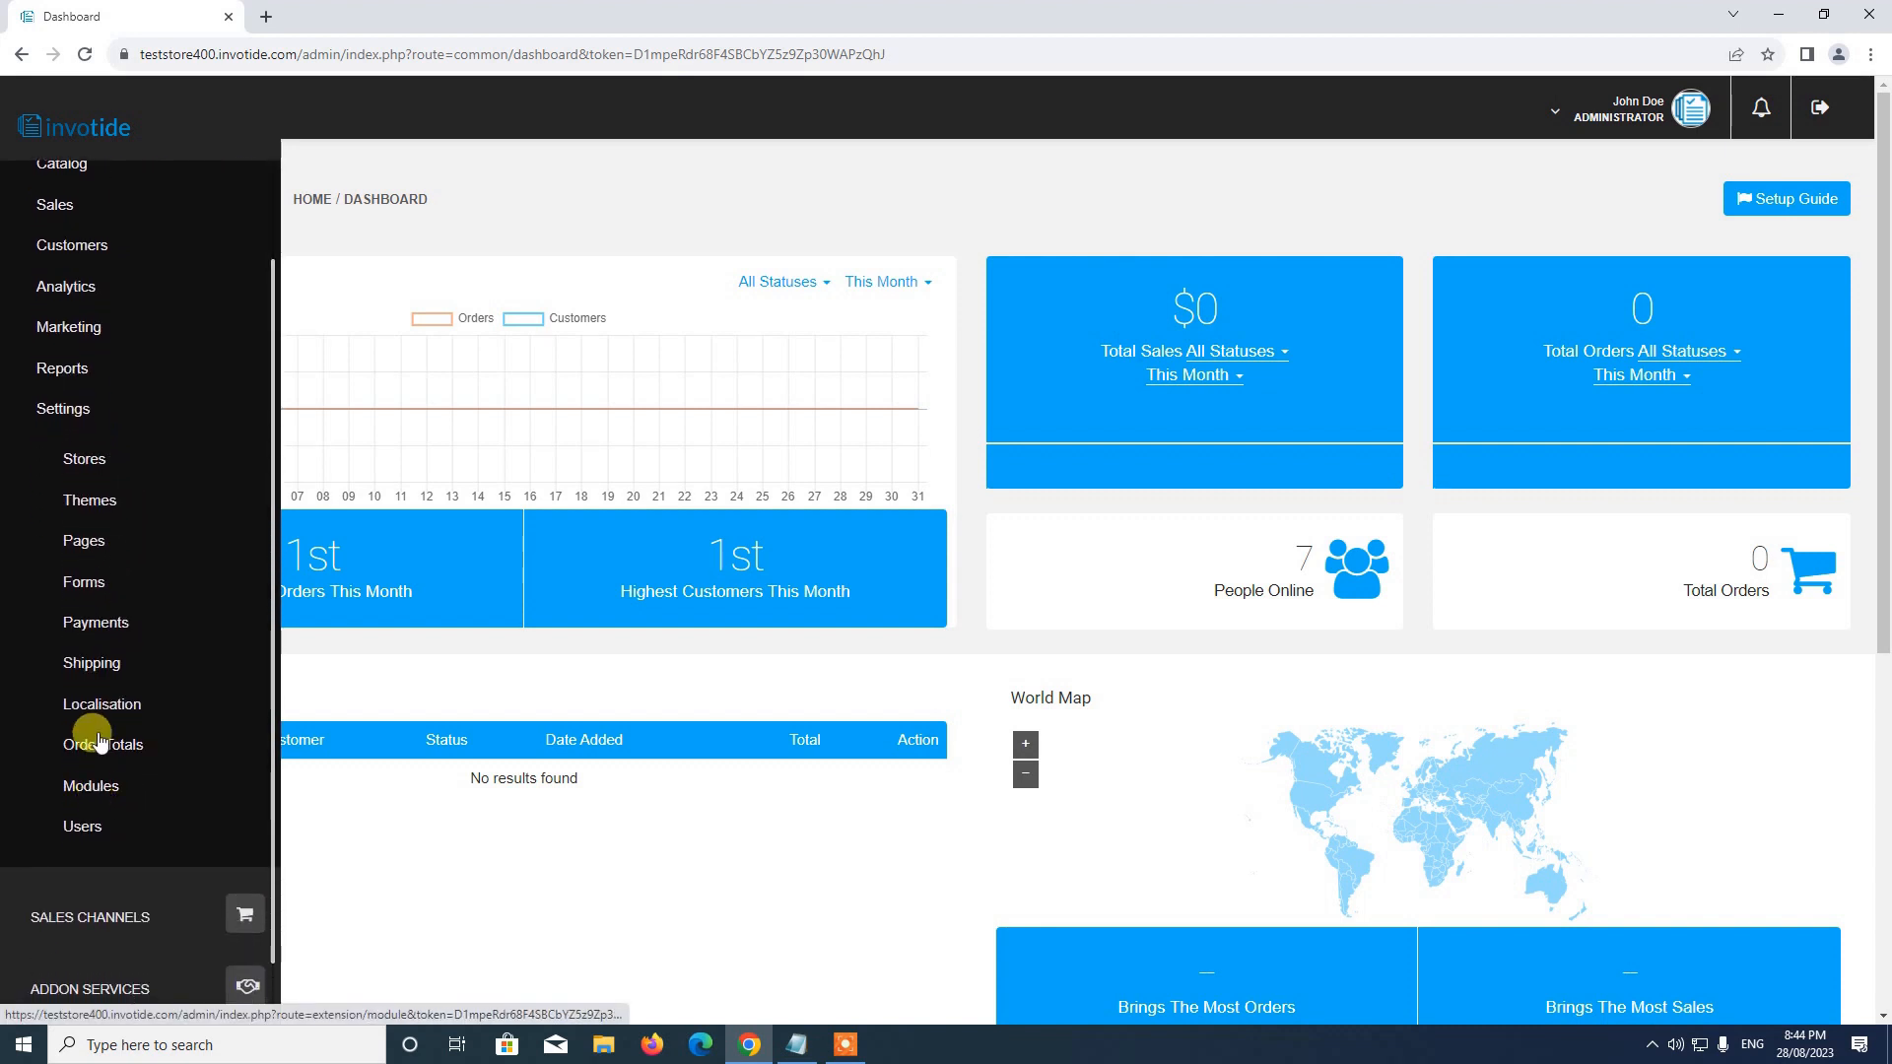
{"action": "left_click", "coordinate": [98, 797]}
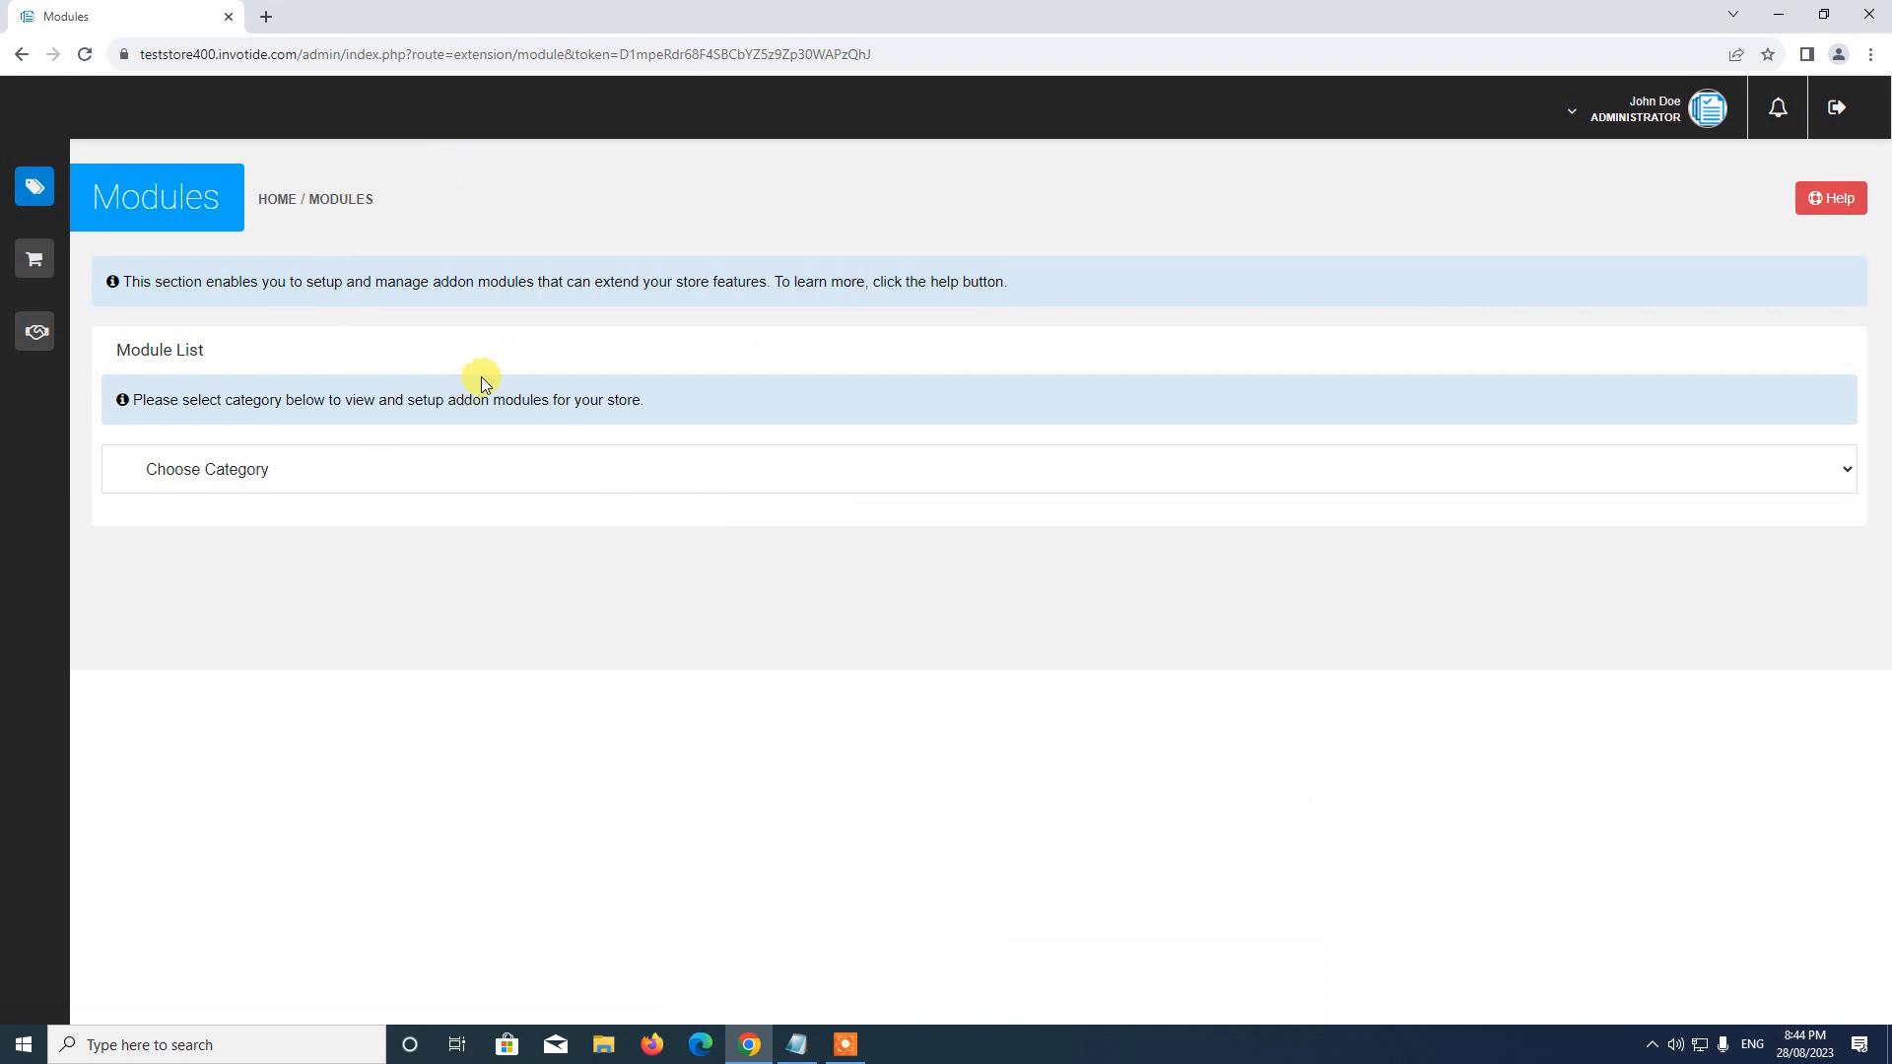
- Choose the Selling Products category, search its modules for "subscription manager" and open Product Subscription Manager for editing
{"action": "left_click", "coordinate": [253, 490]}
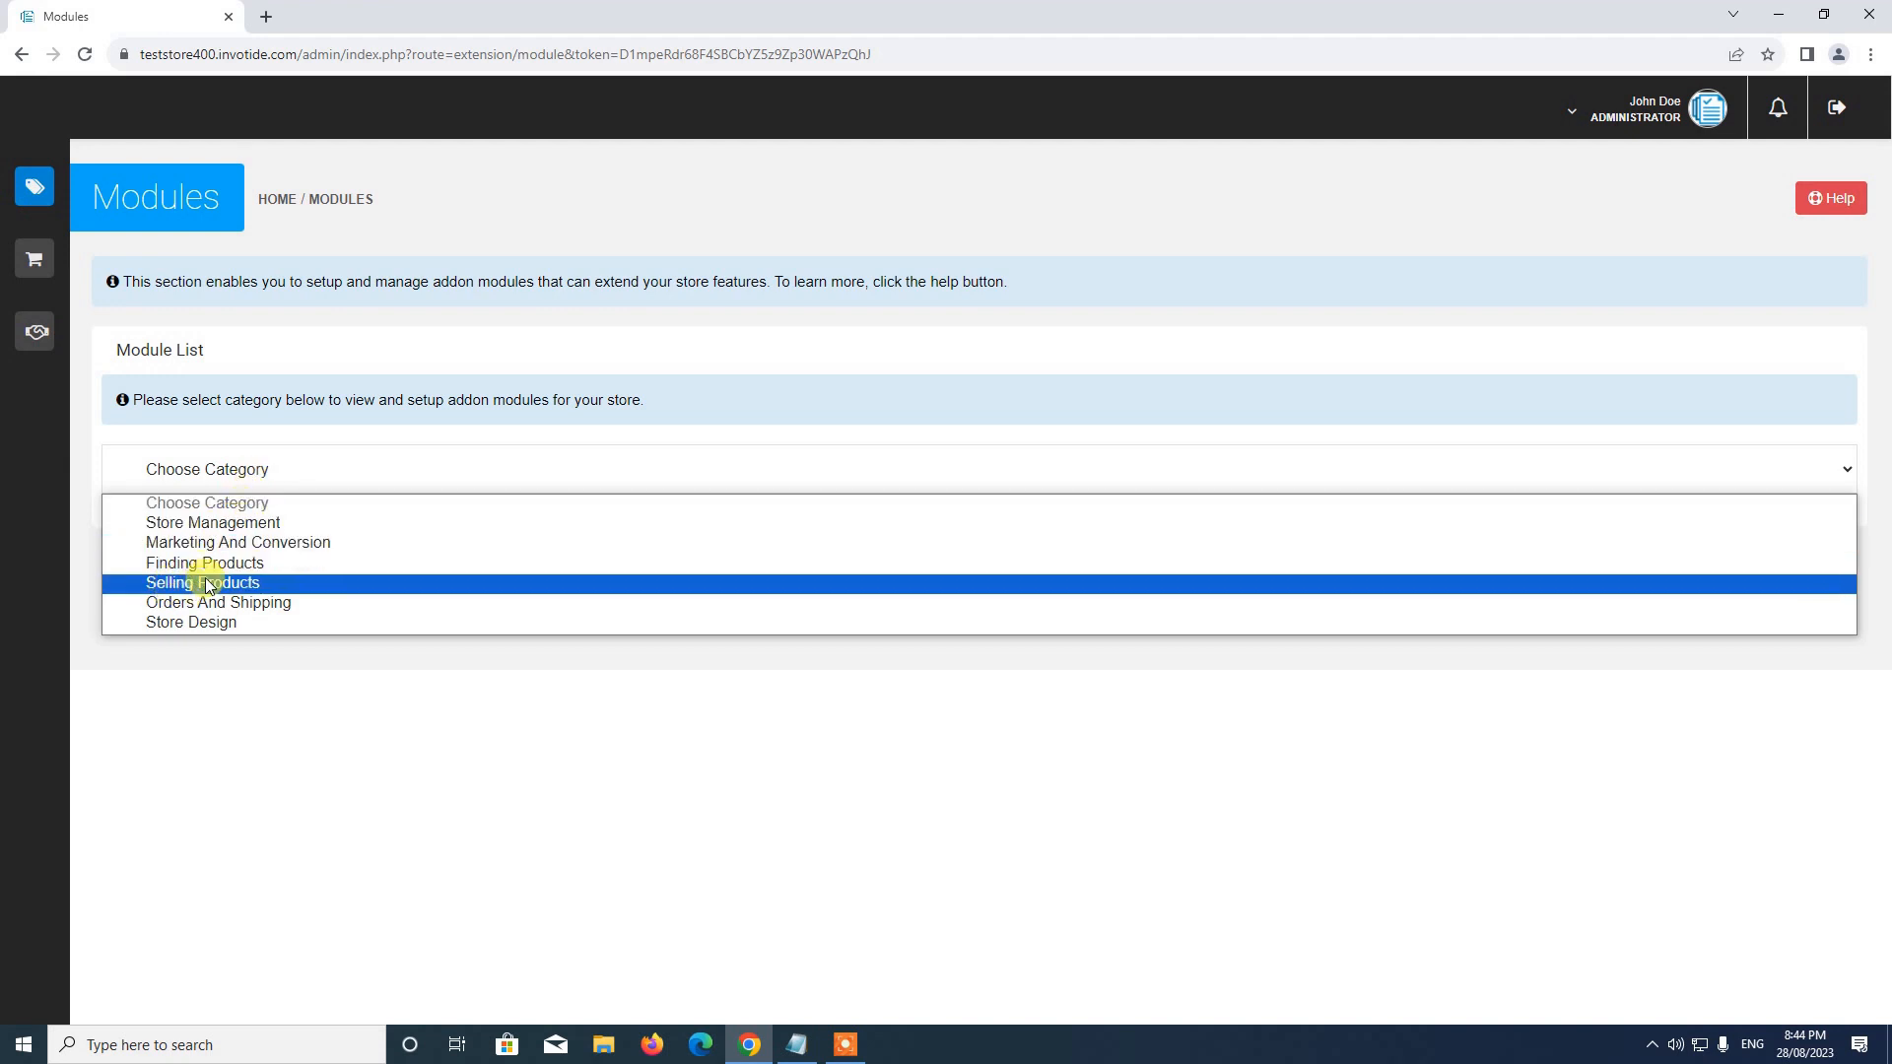
{"action": "left_click", "coordinate": [238, 581]}
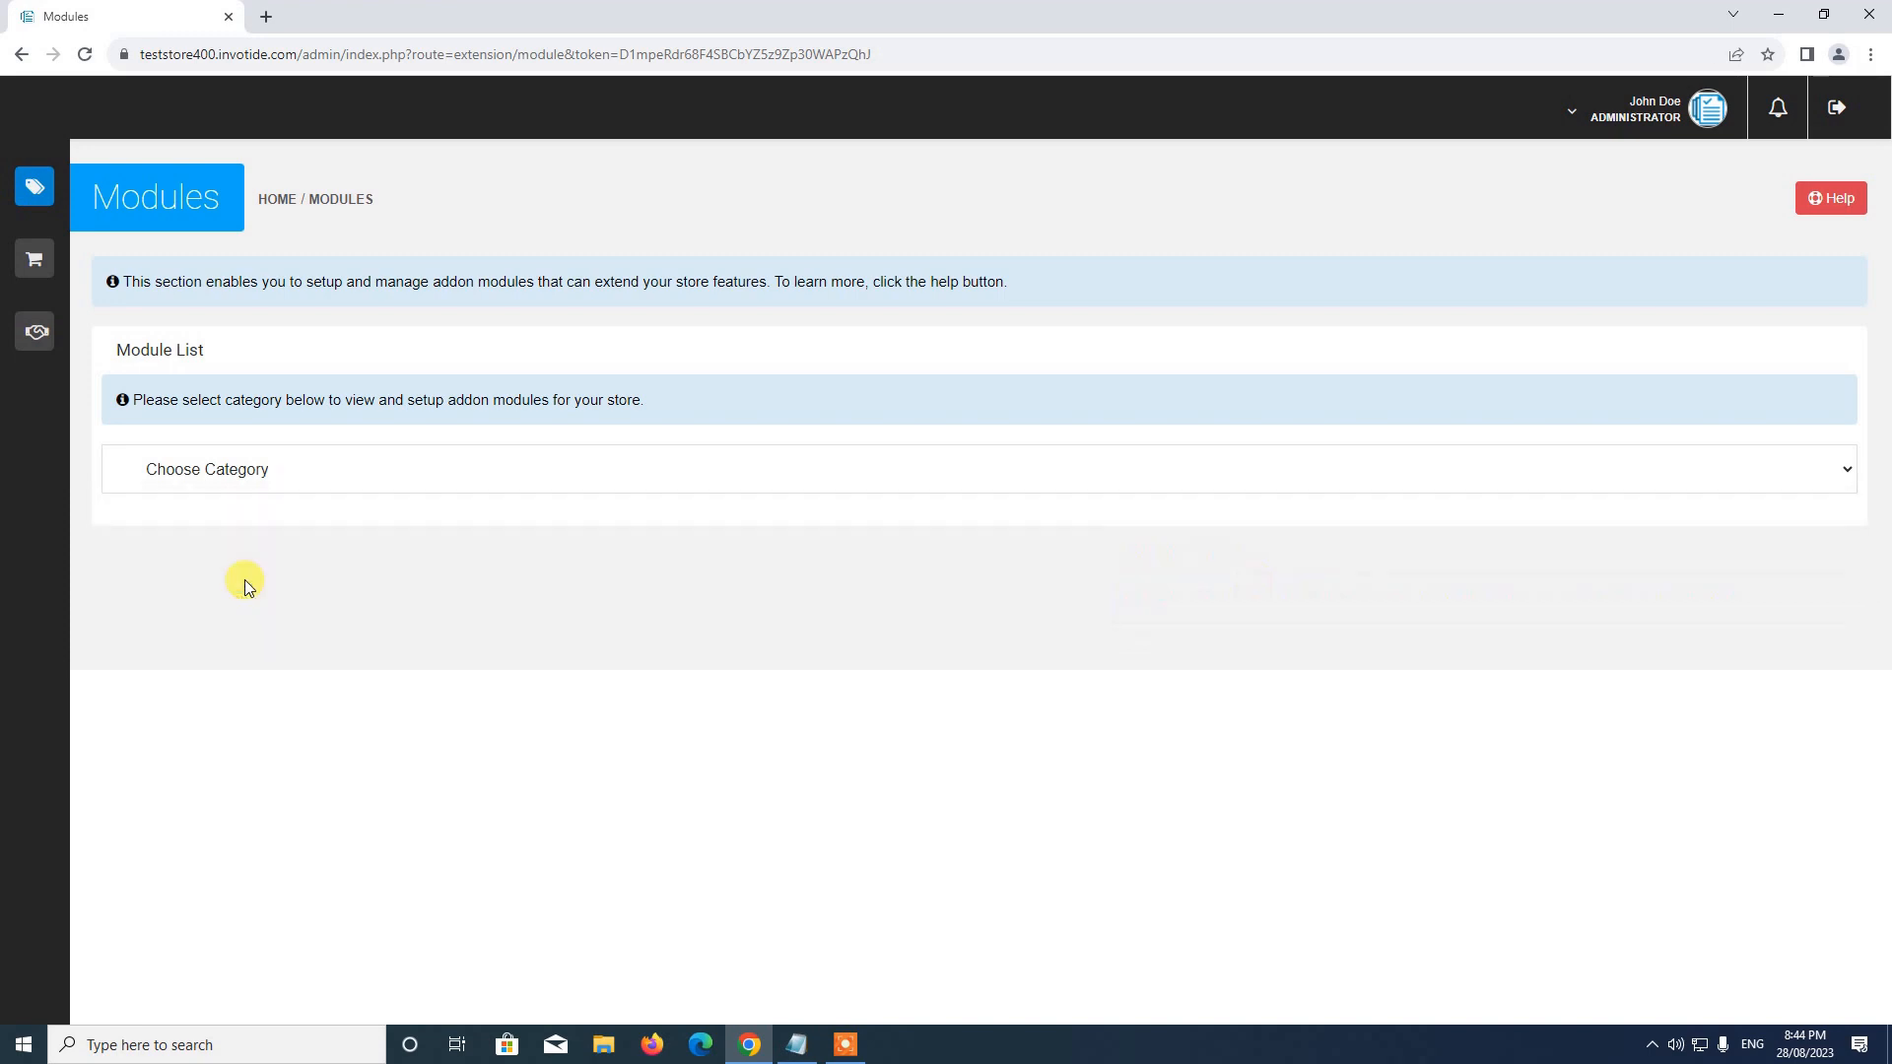
{"action": "scroll", "coordinate": [266, 567], "scroll_direction": "down", "scroll_amount": 2}
{"action": "left_click", "coordinate": [276, 467]}
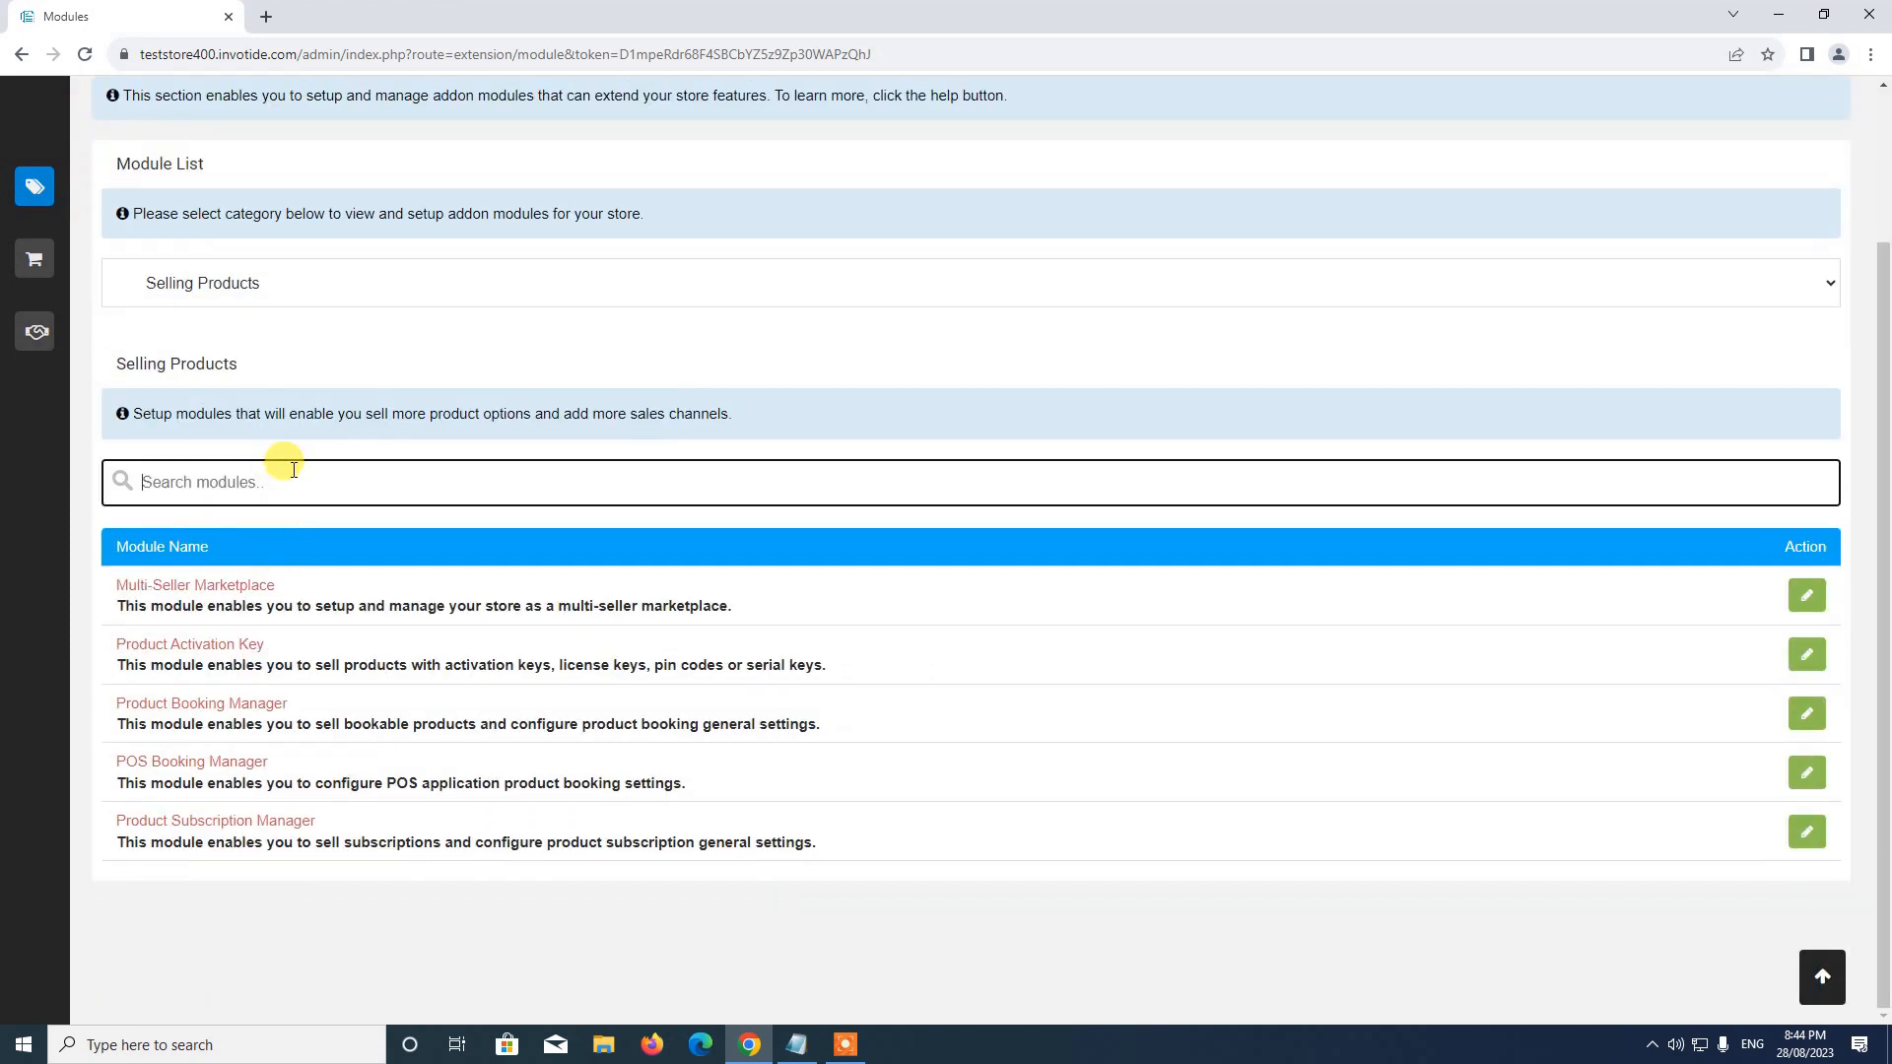
{"action": "type", "text": "subscription mana"}
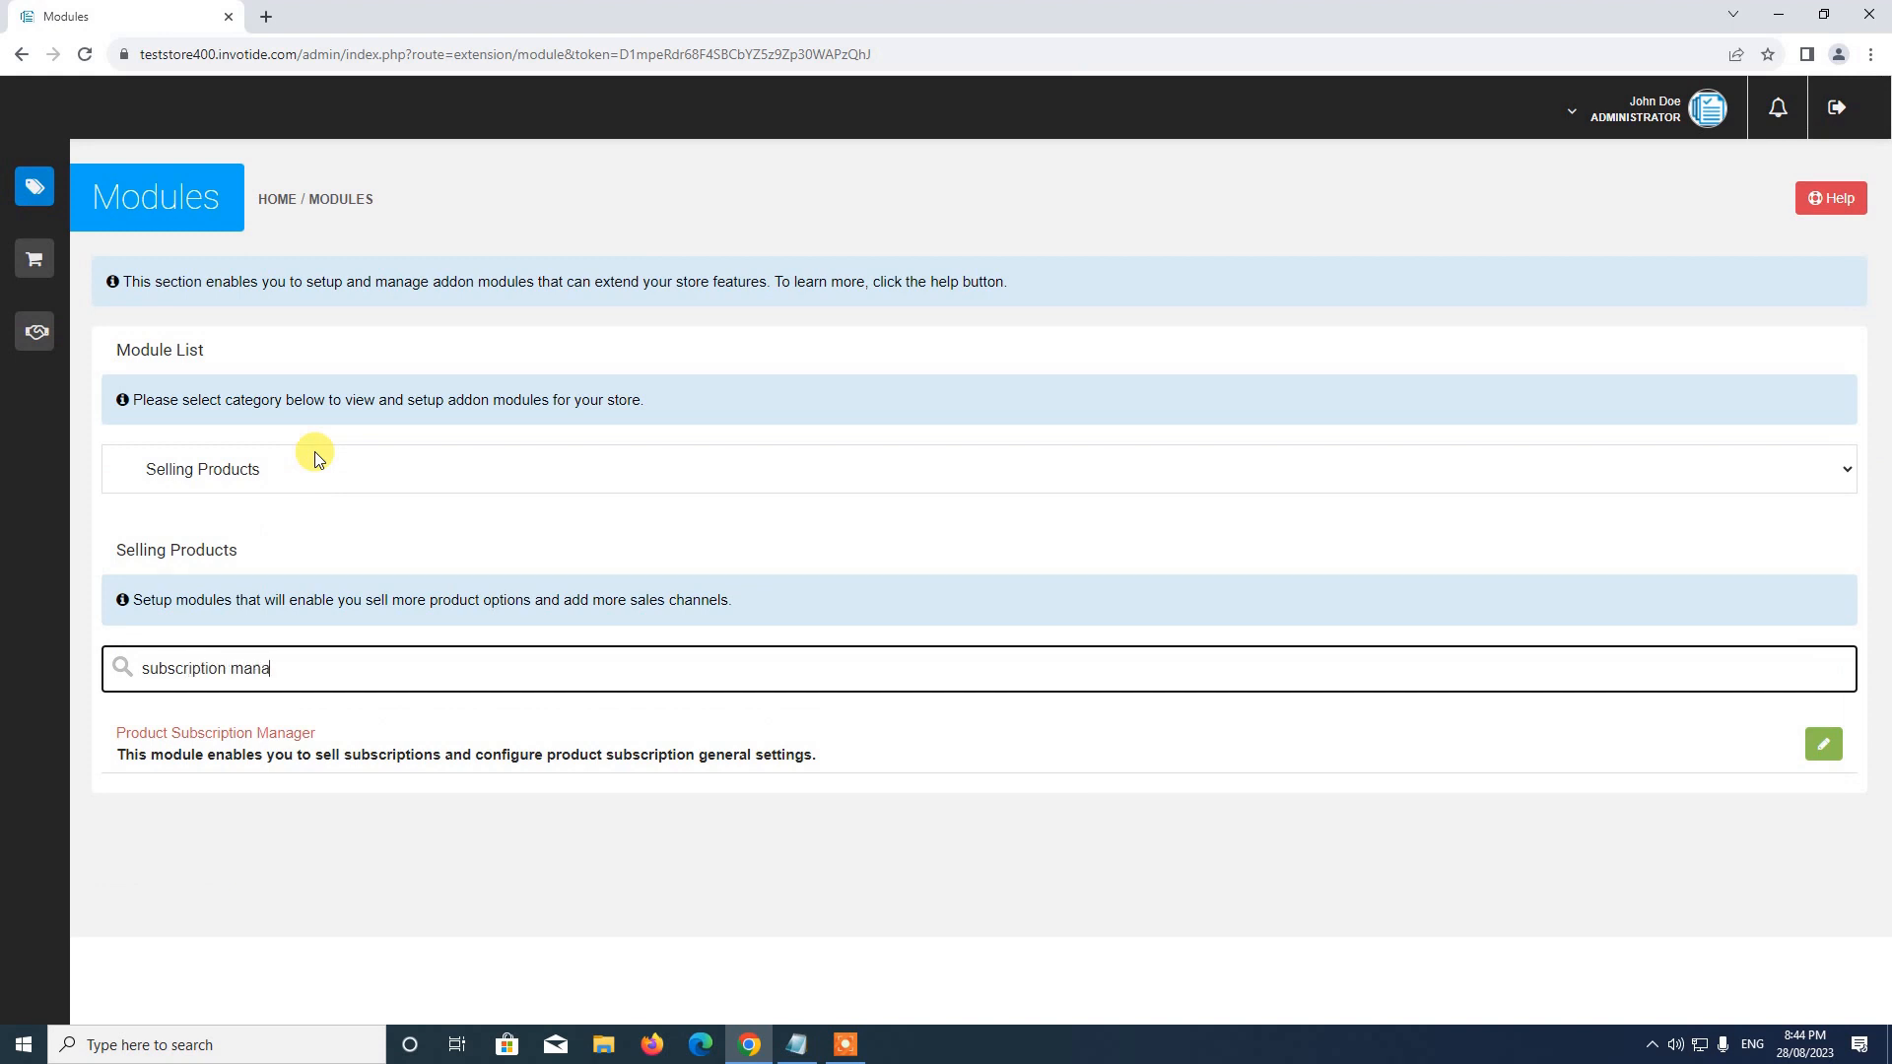
{"action": "type", "text": "ger"}
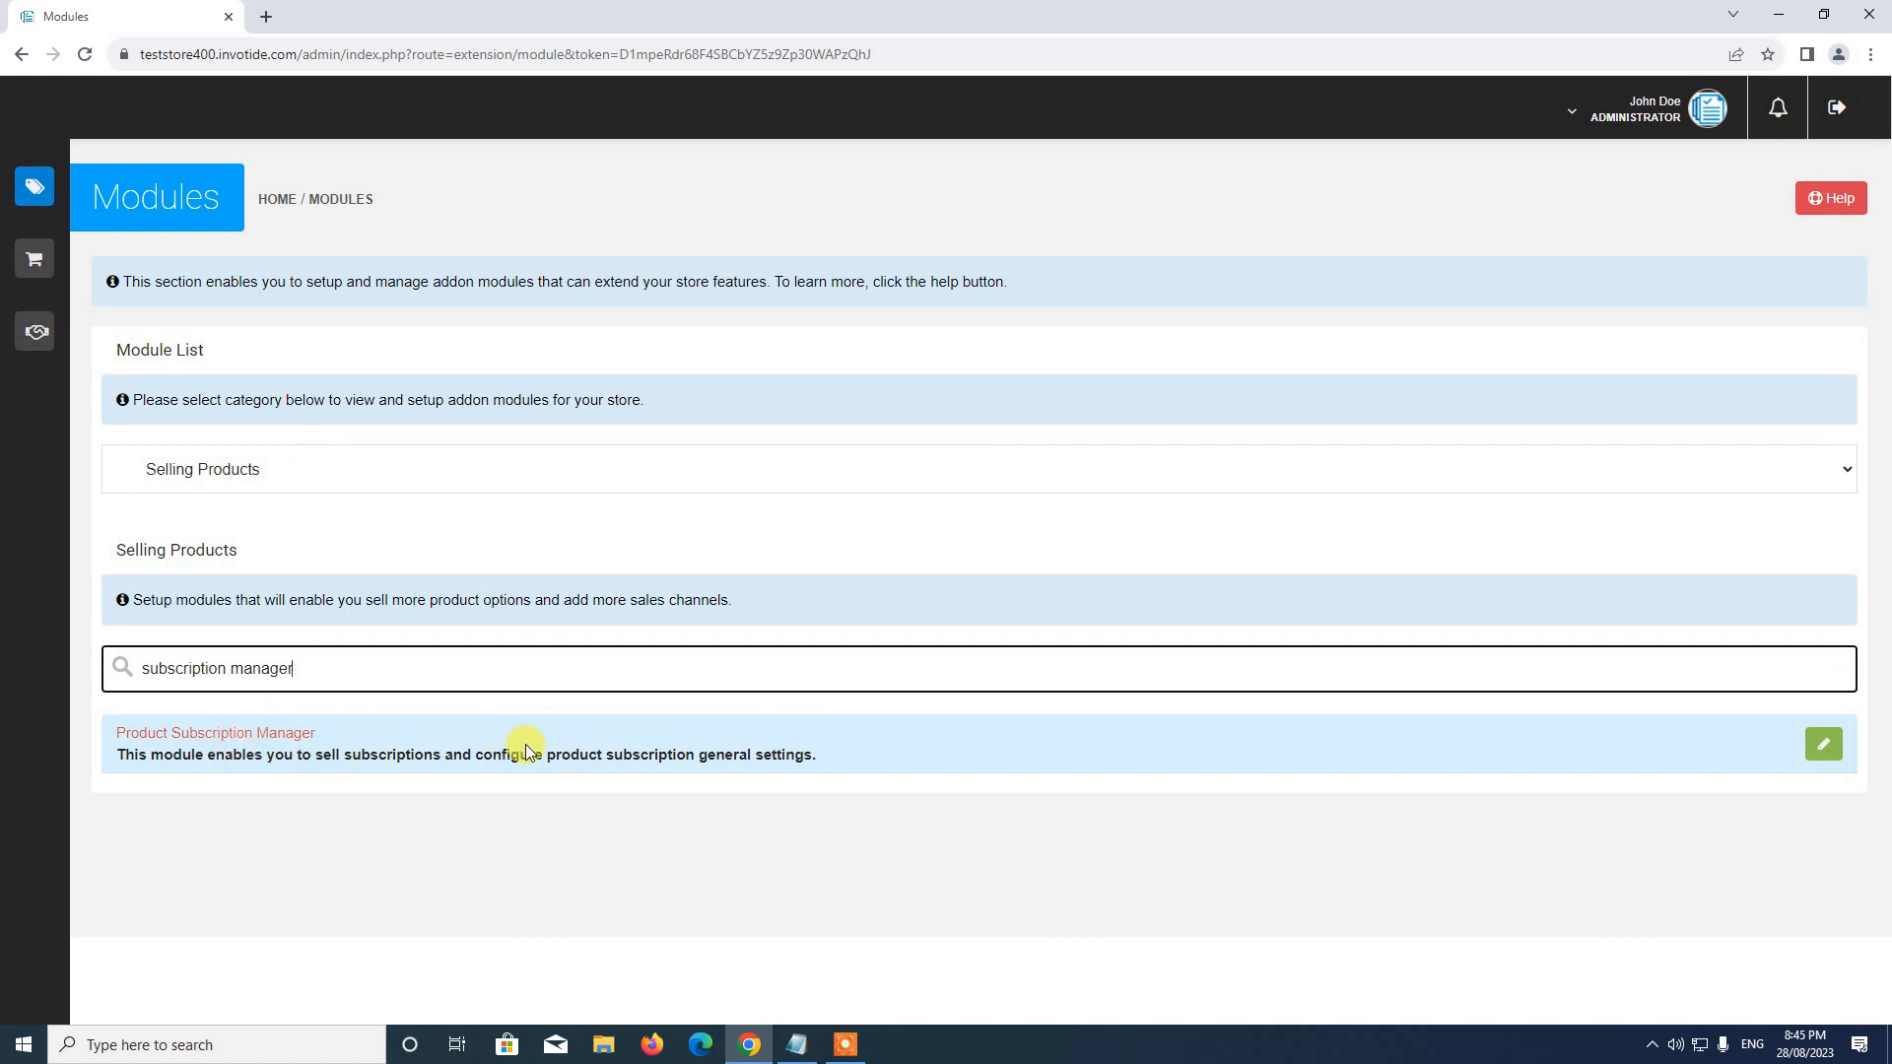
{"action": "left_click", "coordinate": [1820, 743]}
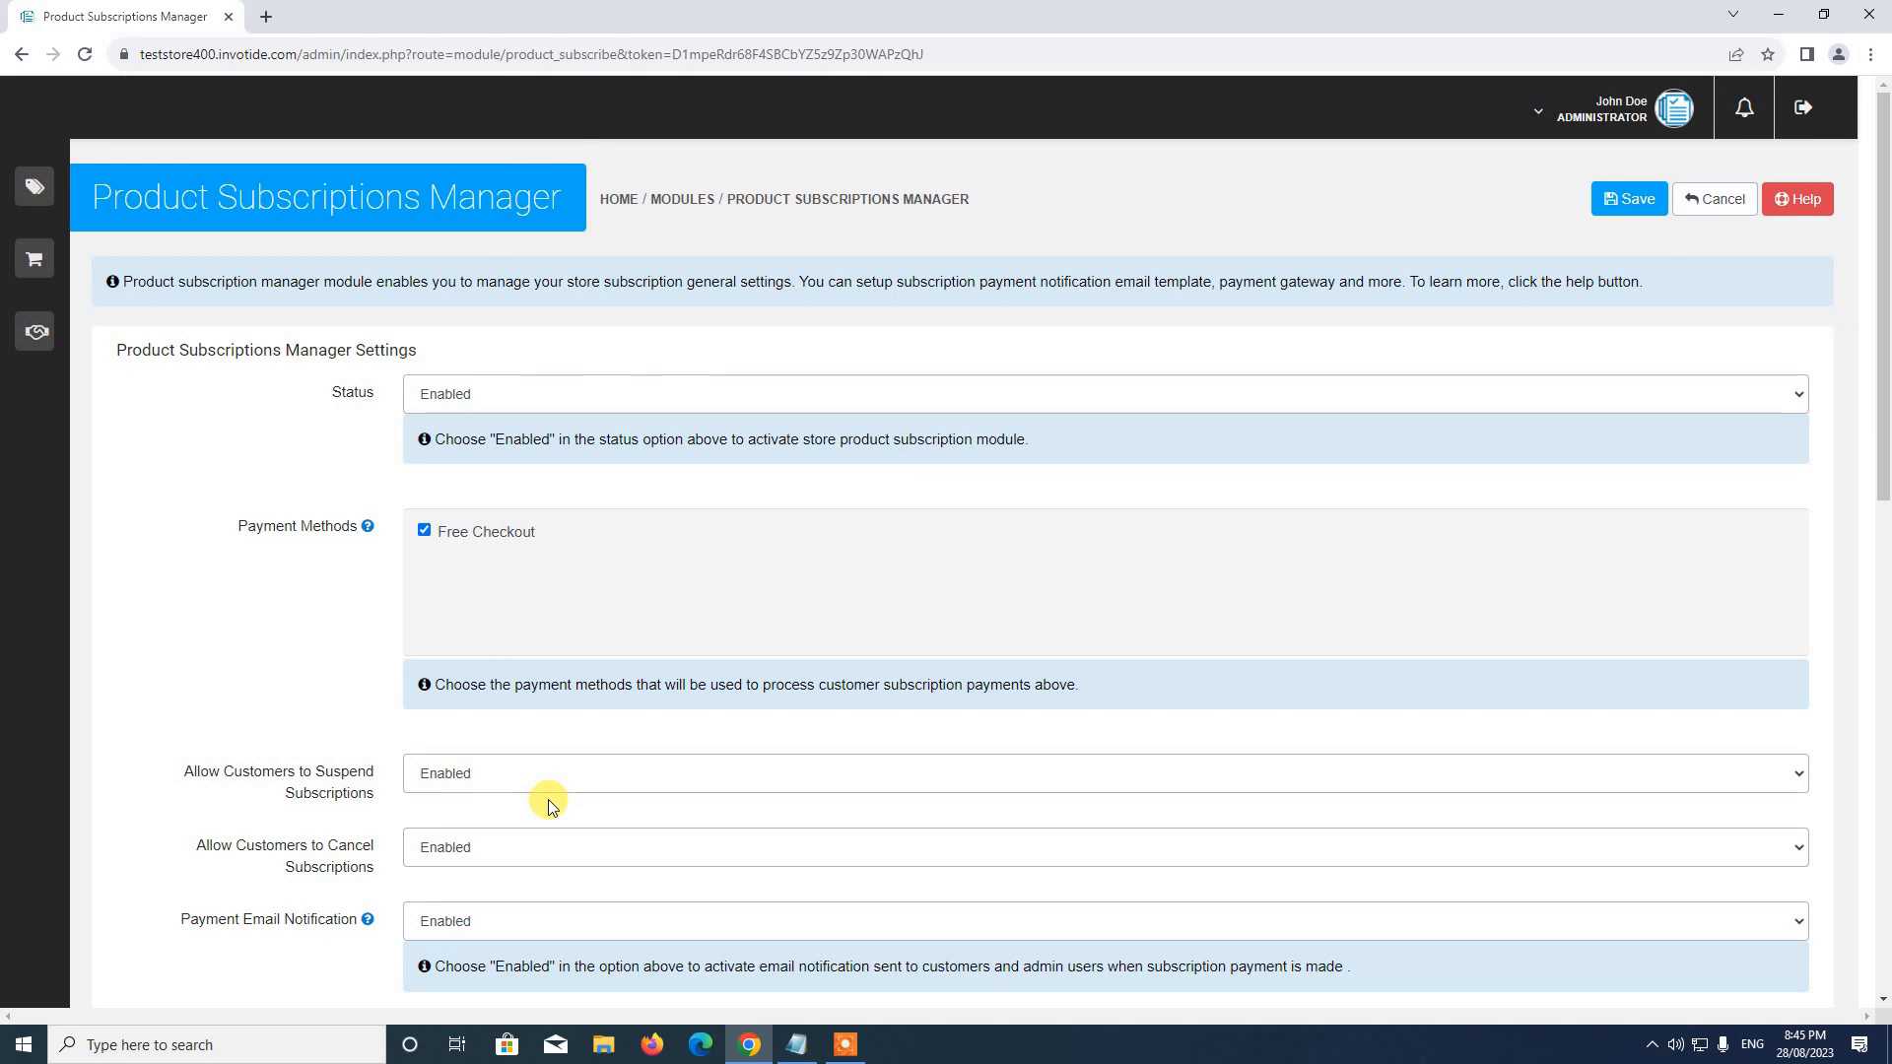
- Review the Product Subscriptions Manager settings, including status, payment methods, customer suspend and cancel options, and the email template
{"action": "scroll", "coordinate": [547, 803], "scroll_direction": "down", "scroll_amount": 3}
{"action": "scroll", "coordinate": [547, 803], "scroll_direction": "up", "scroll_amount": 4}
{"action": "scroll", "coordinate": [726, 641], "scroll_direction": "down", "scroll_amount": 4}
{"action": "scroll", "coordinate": [725, 641], "scroll_direction": "up", "scroll_amount": 4}
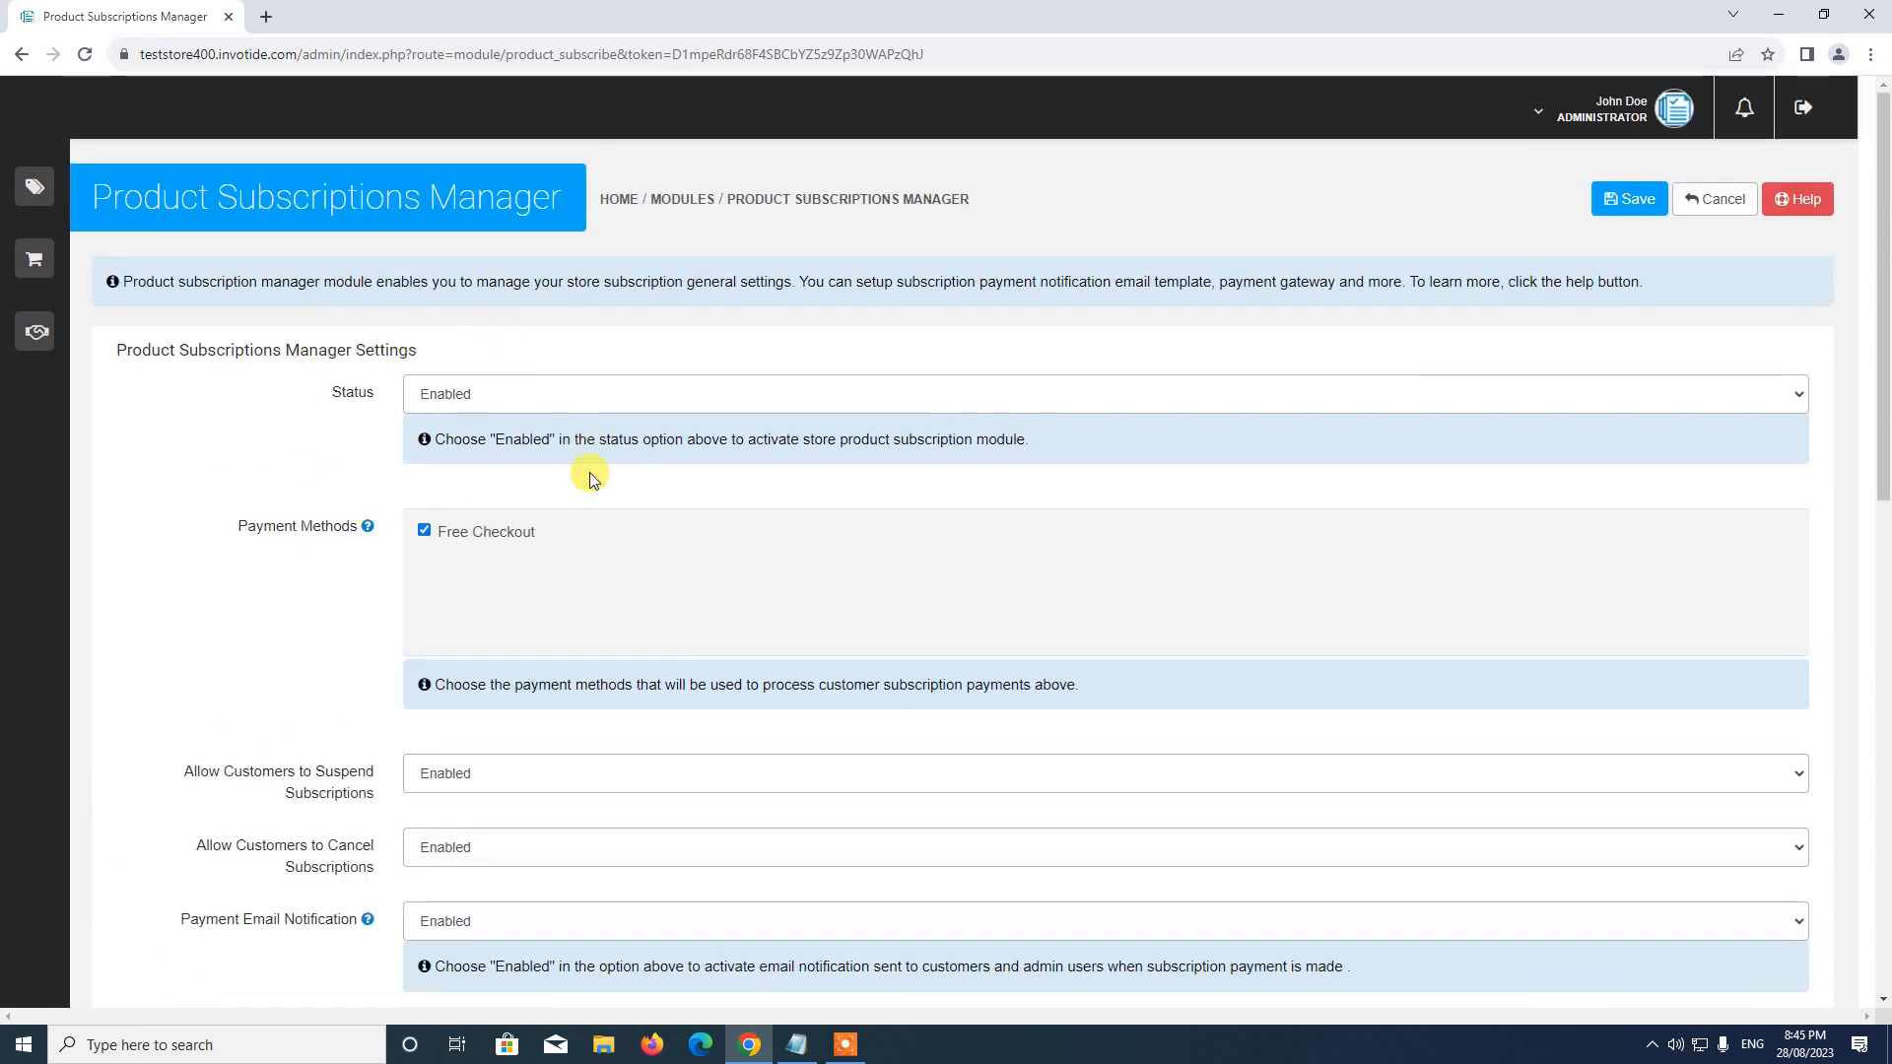
{"action": "scroll", "coordinate": [517, 701], "scroll_direction": "down", "scroll_amount": 5}
{"action": "scroll", "coordinate": [516, 701], "scroll_direction": "up", "scroll_amount": 4}
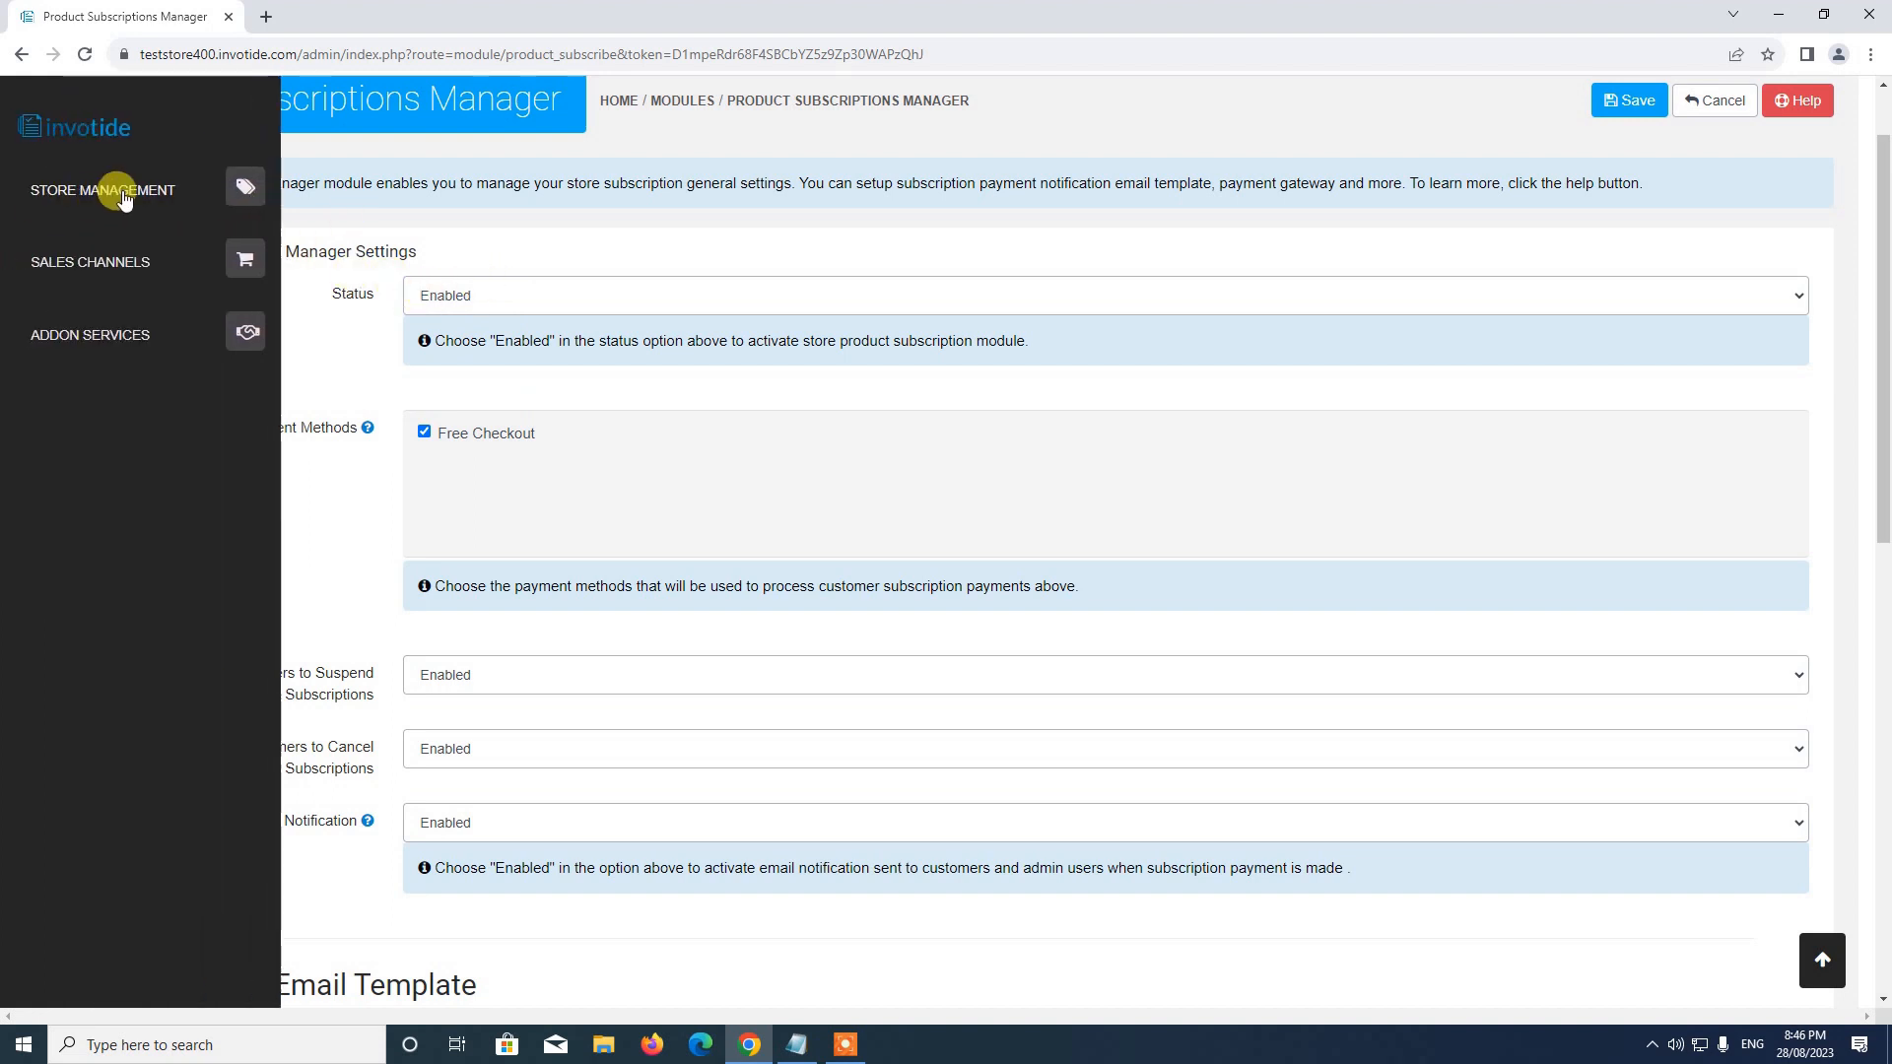
- Open the catalog's product list and start adding a product to examine the available product types
{"action": "left_click", "coordinate": [121, 193]}
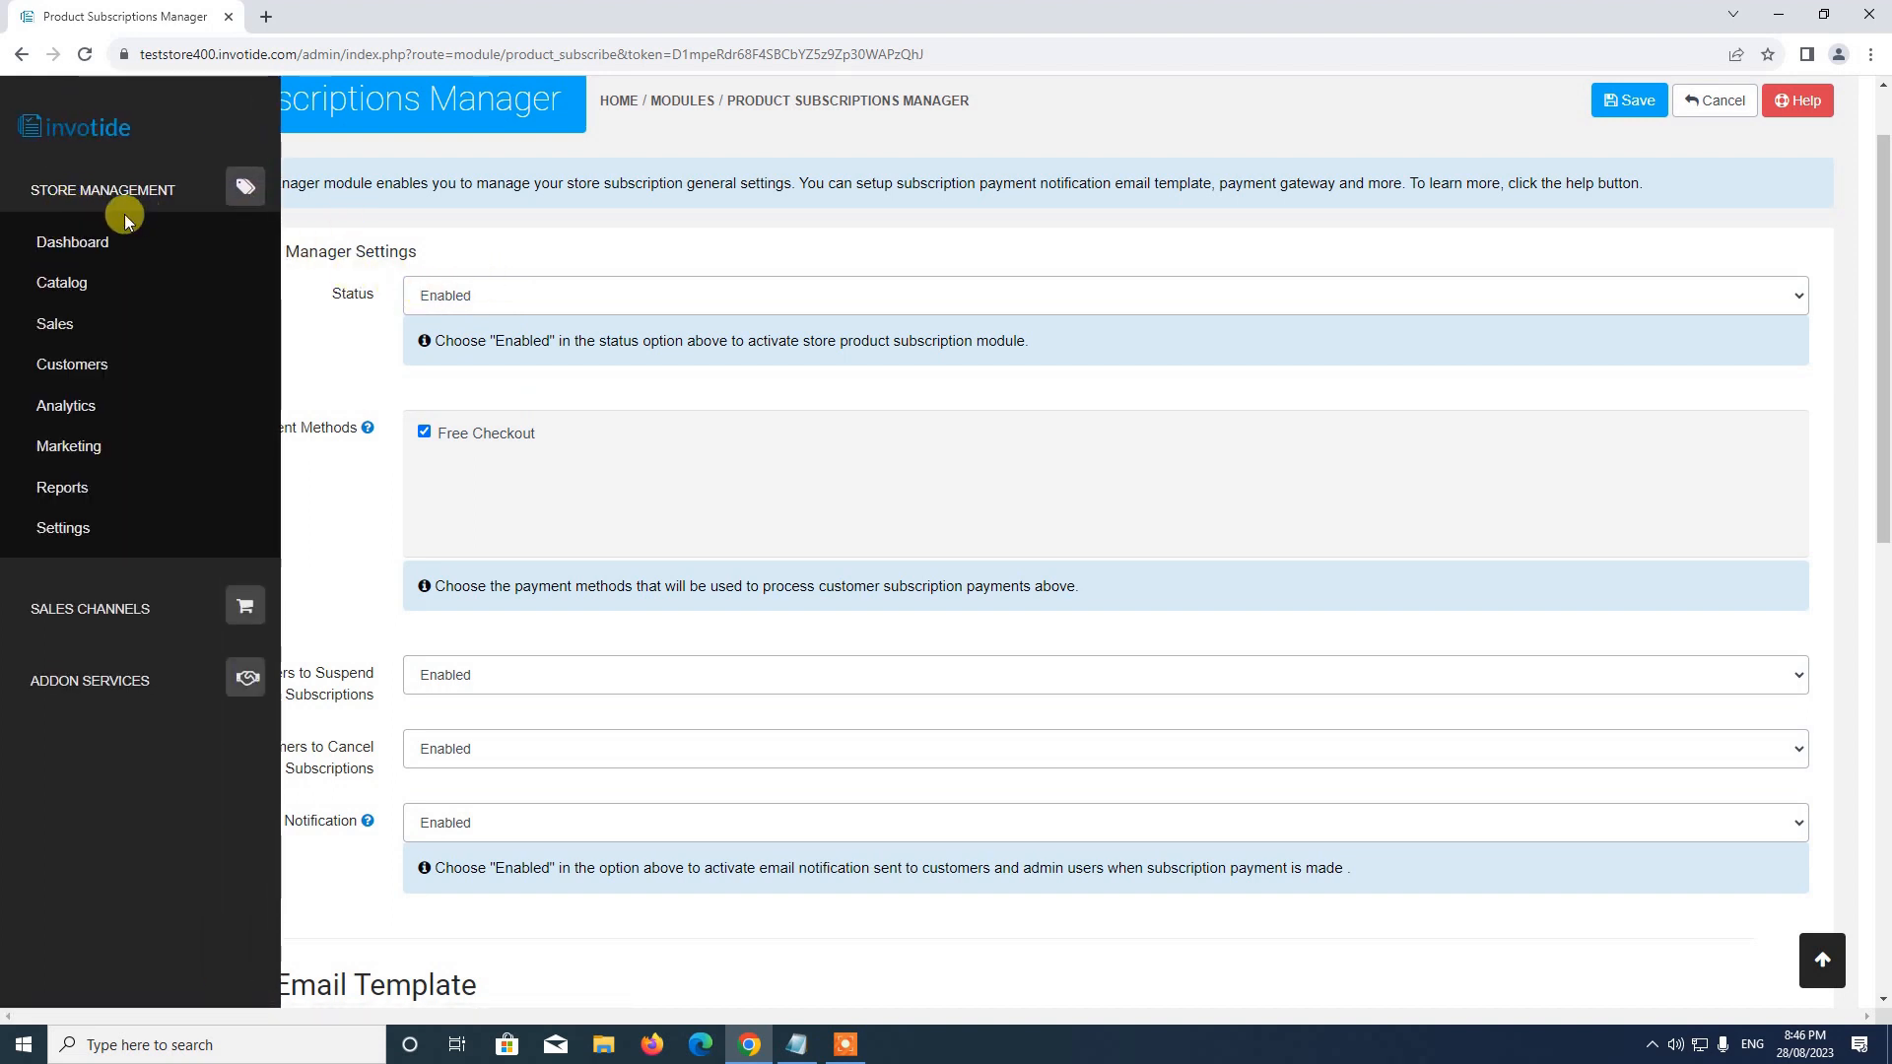
{"action": "left_click", "coordinate": [62, 286]}
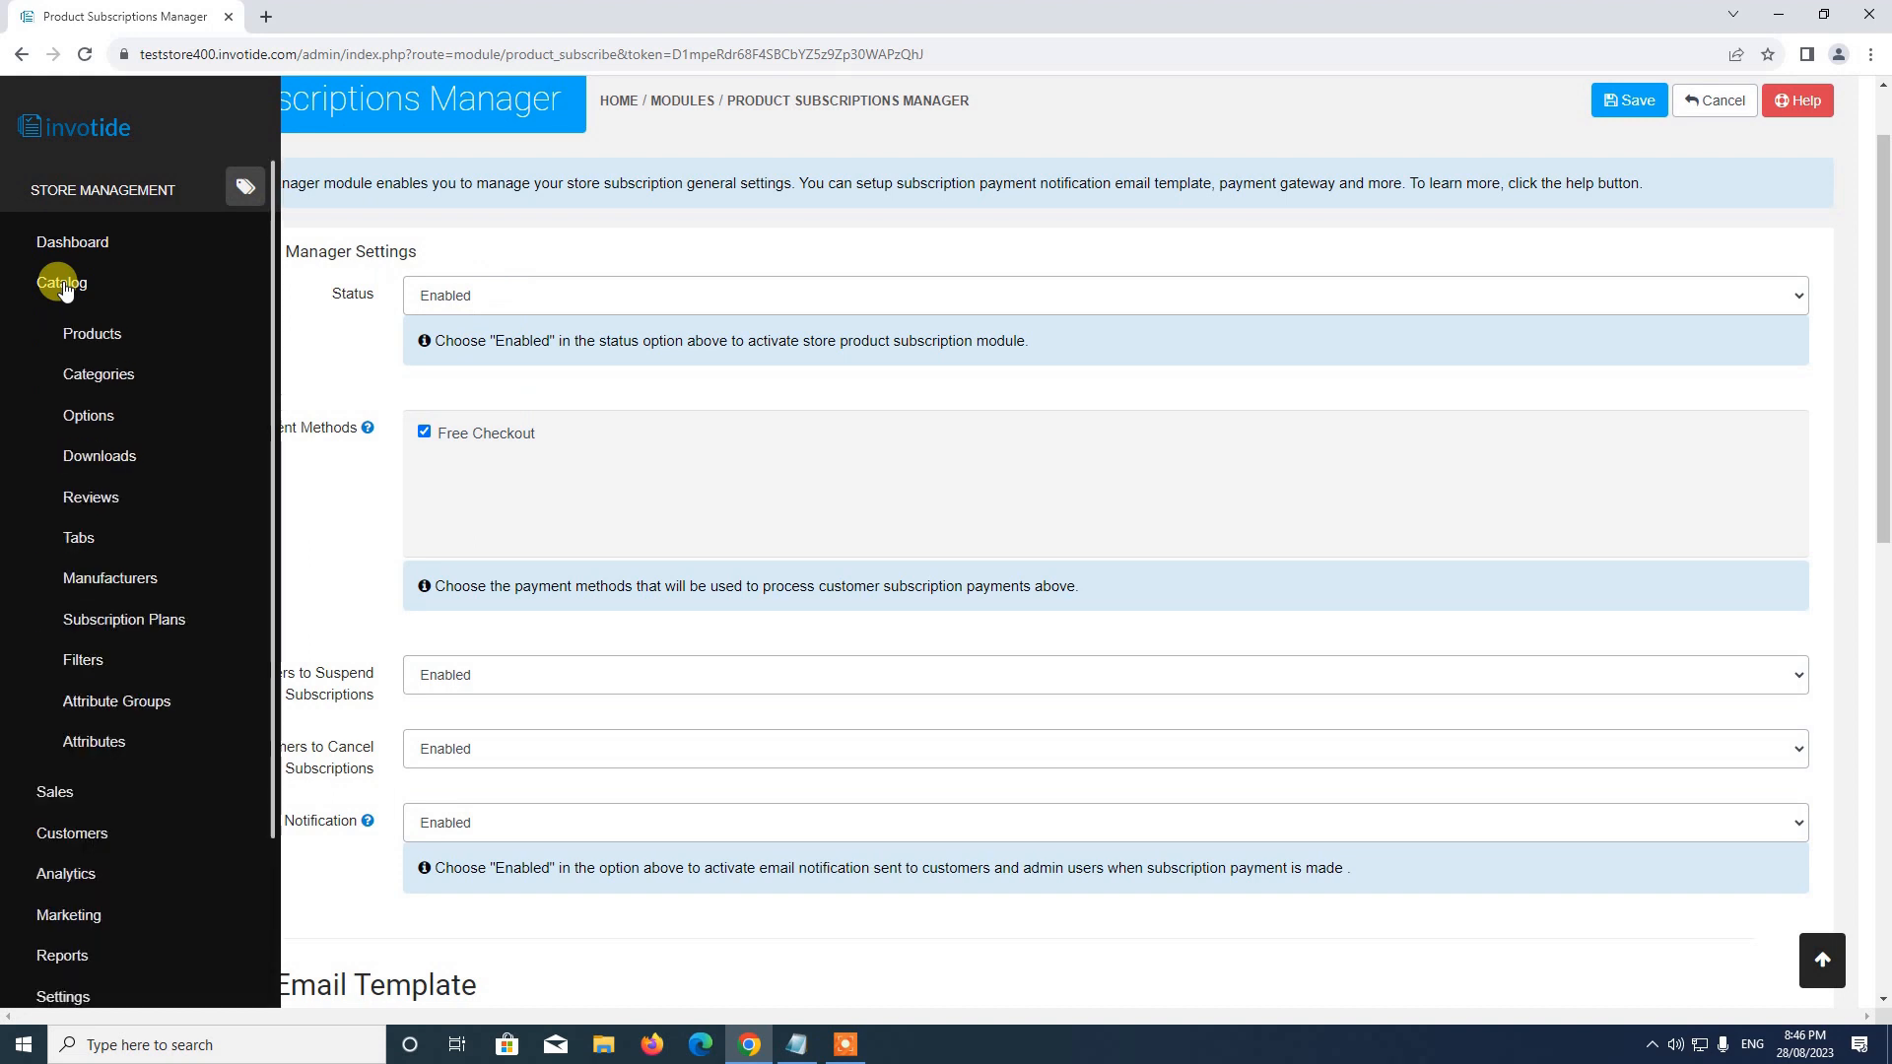
{"action": "left_click", "coordinate": [79, 333]}
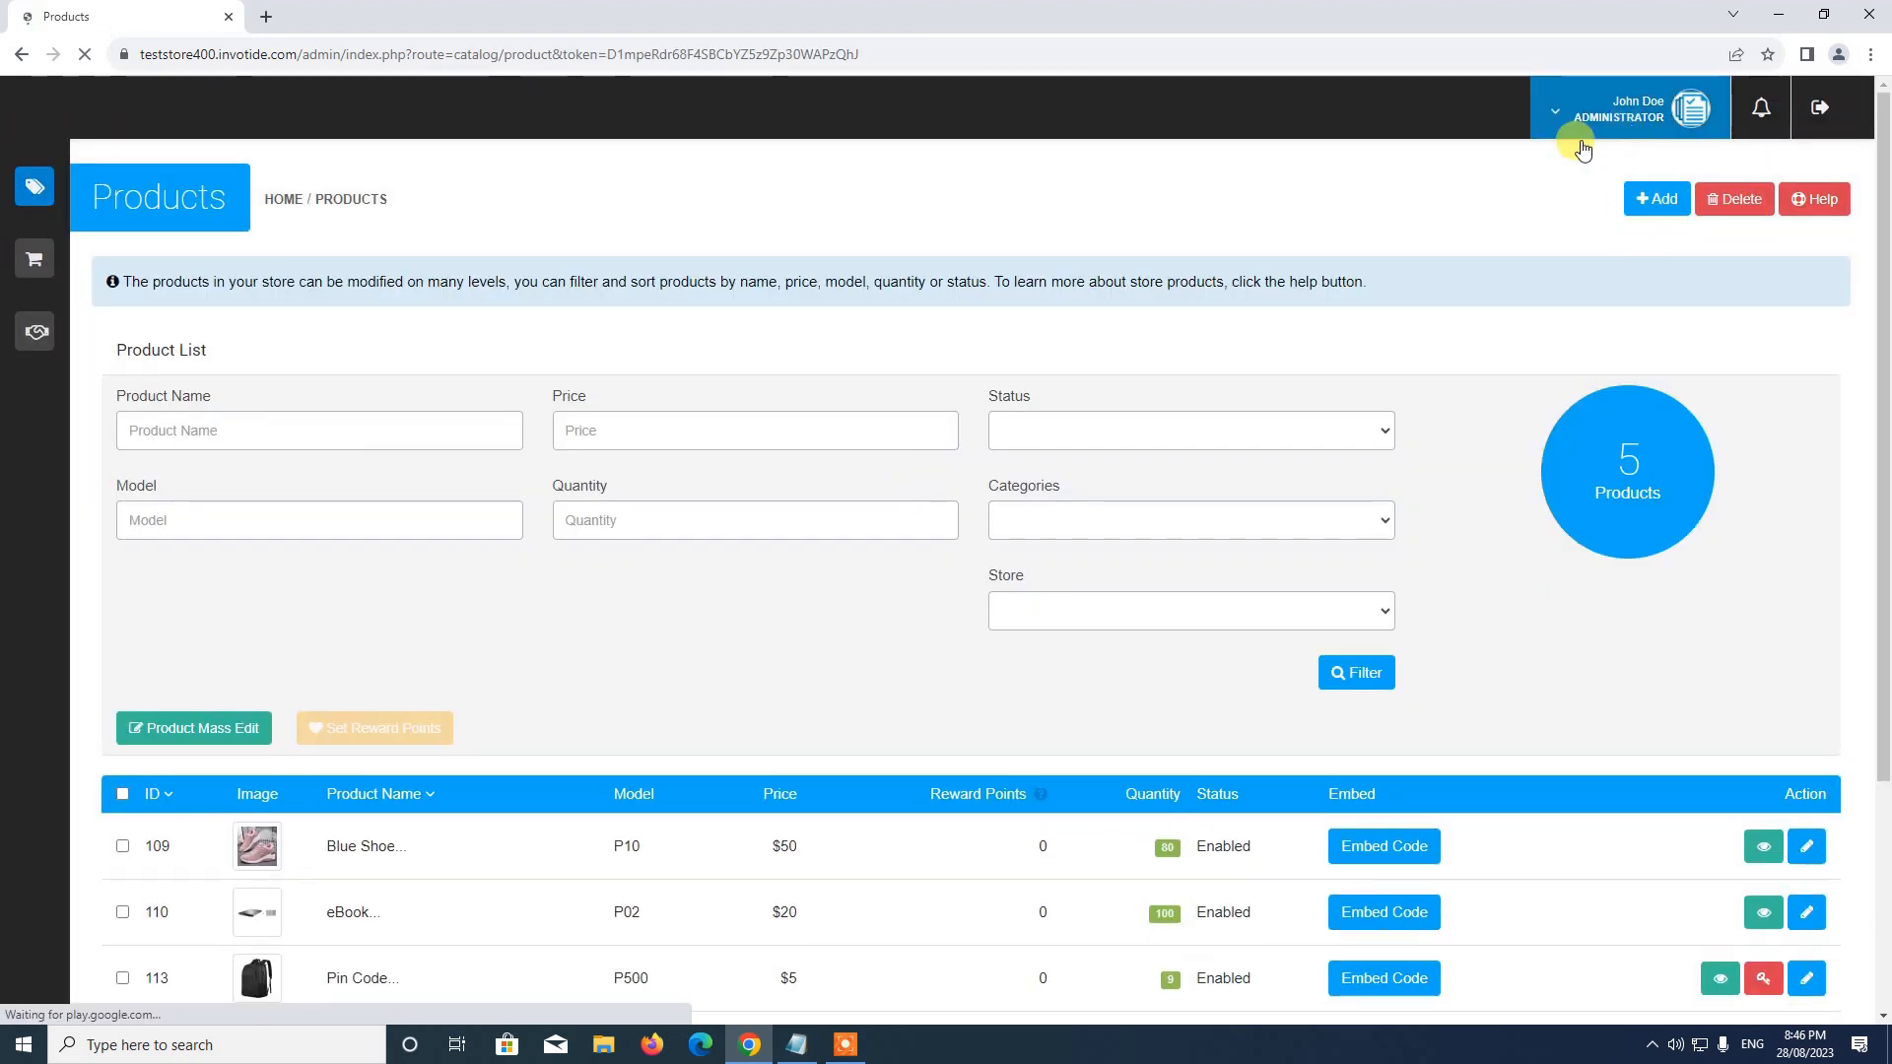
{"action": "left_click", "coordinate": [1656, 203]}
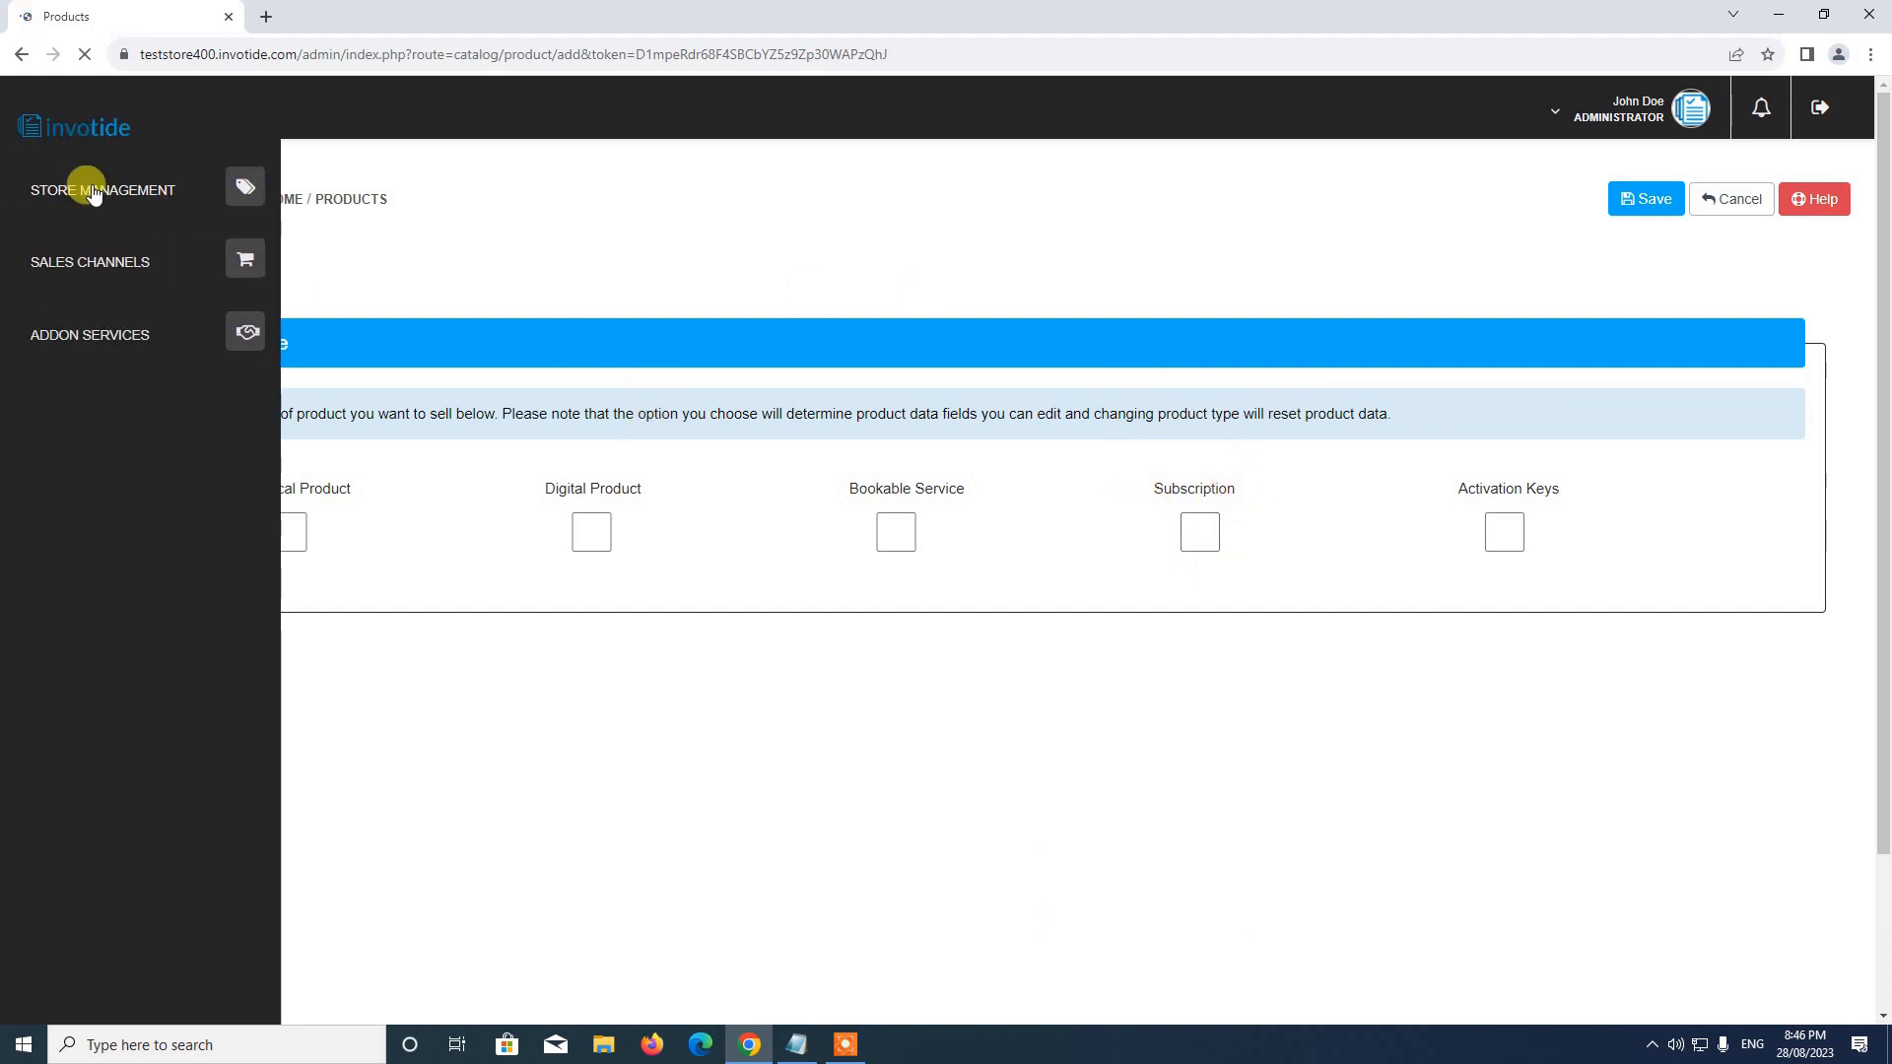
- Open the Product Subscription Manager module in the Selling Products category, set its status to Disabled and save it
{"action": "left_click", "coordinate": [85, 187]}
{"action": "left_click", "coordinate": [85, 532]}
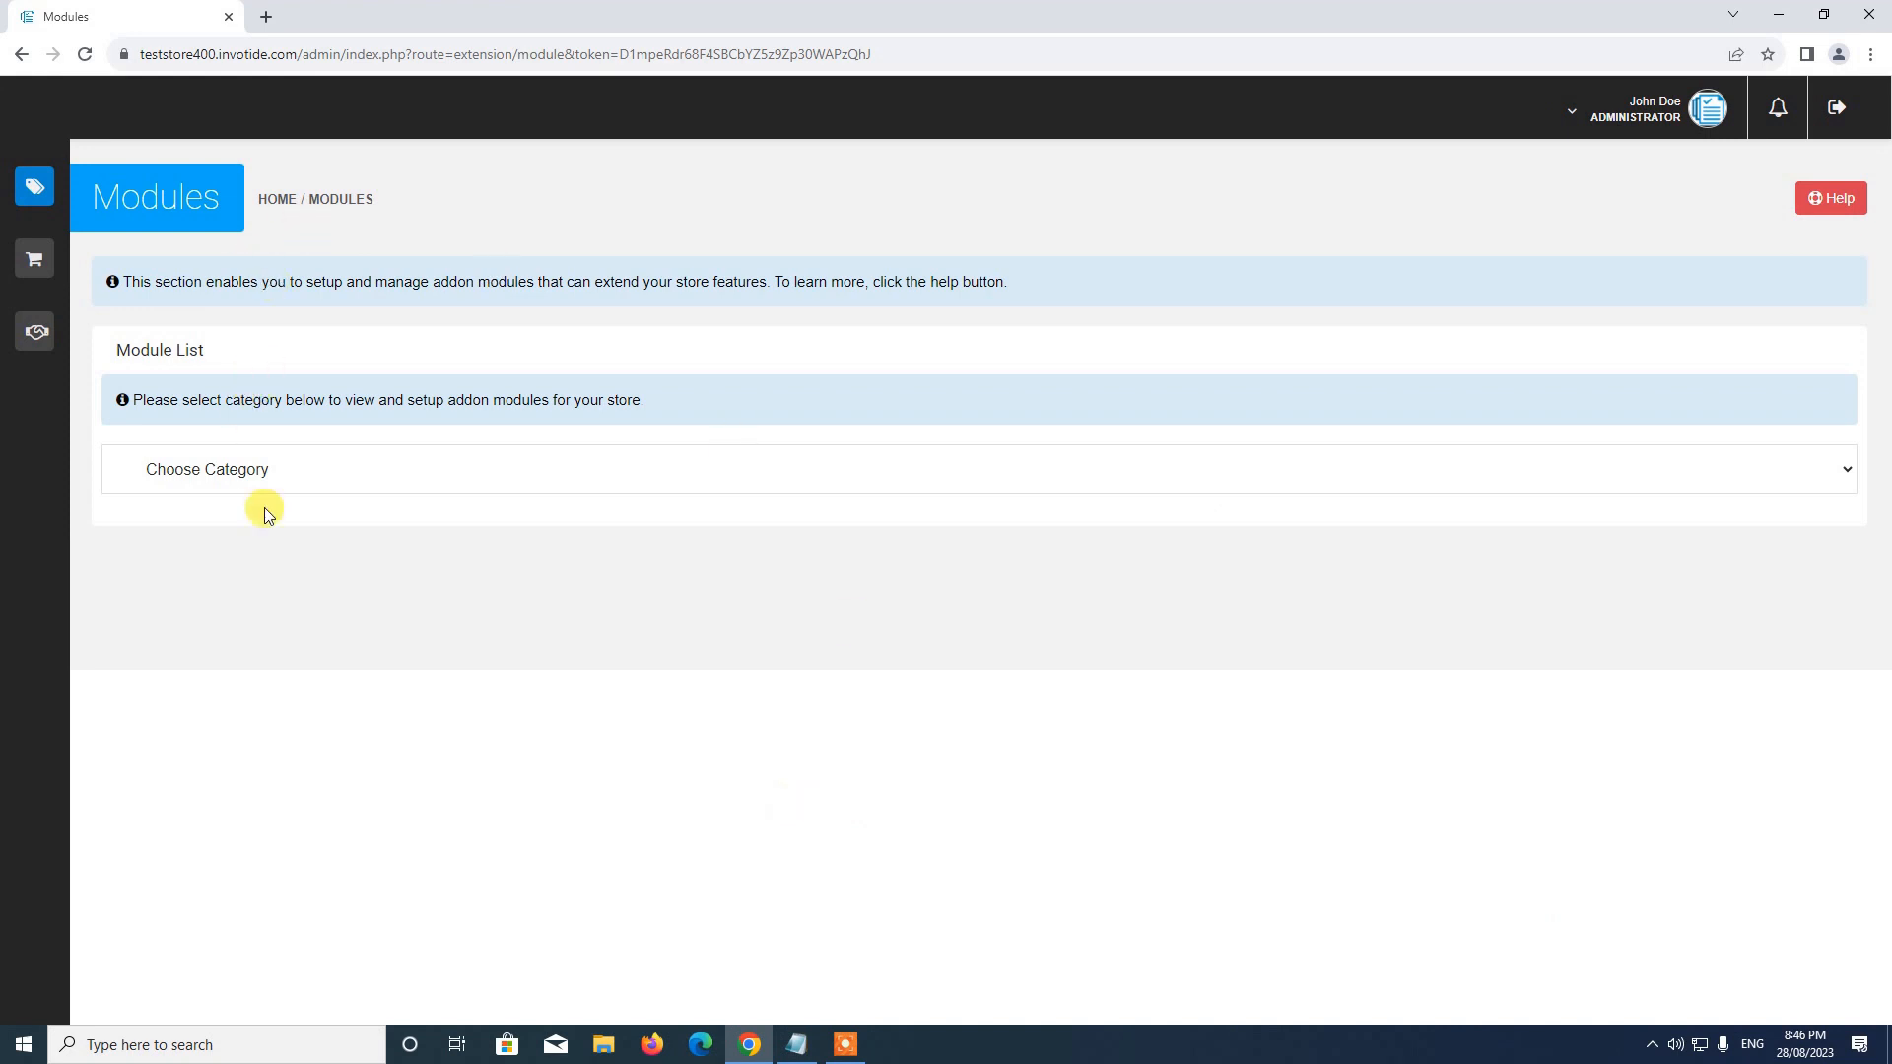
{"action": "left_click", "coordinate": [266, 469]}
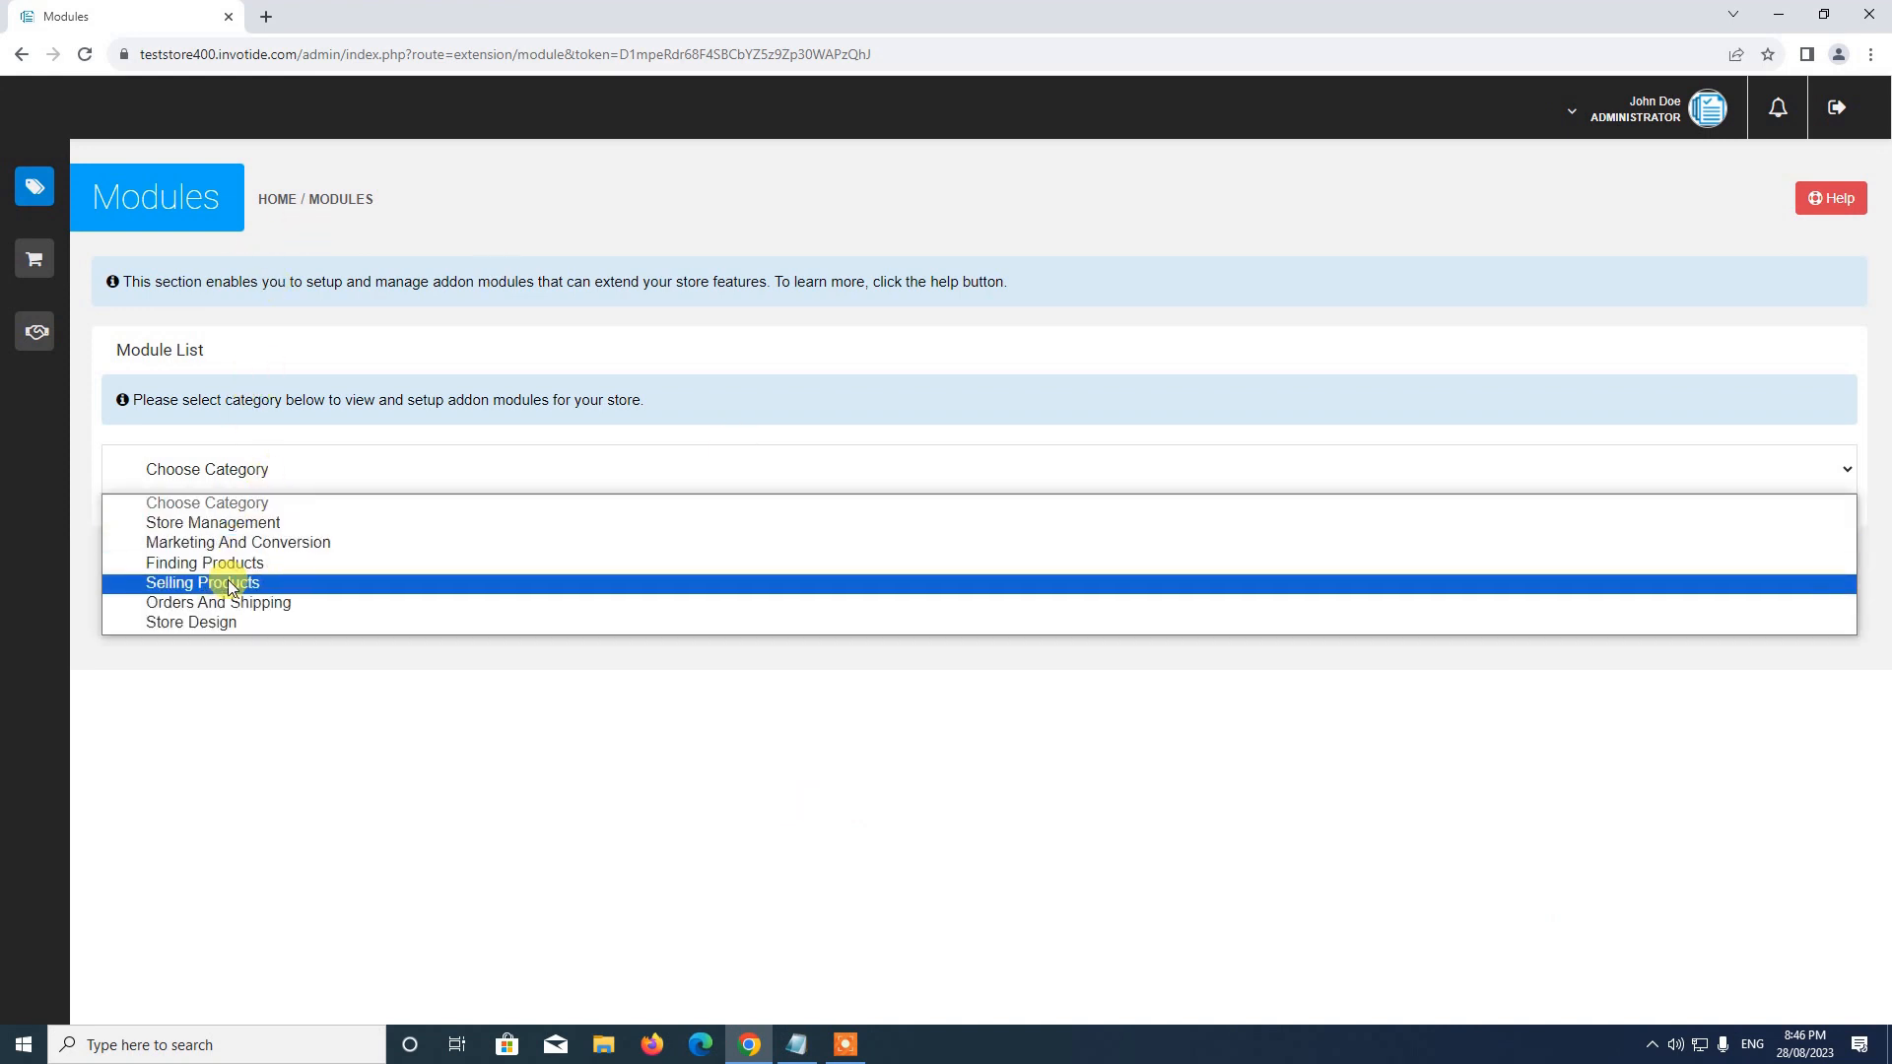
{"action": "left_click", "coordinate": [229, 585]}
{"action": "scroll", "coordinate": [364, 581], "scroll_direction": "down", "scroll_amount": 2}
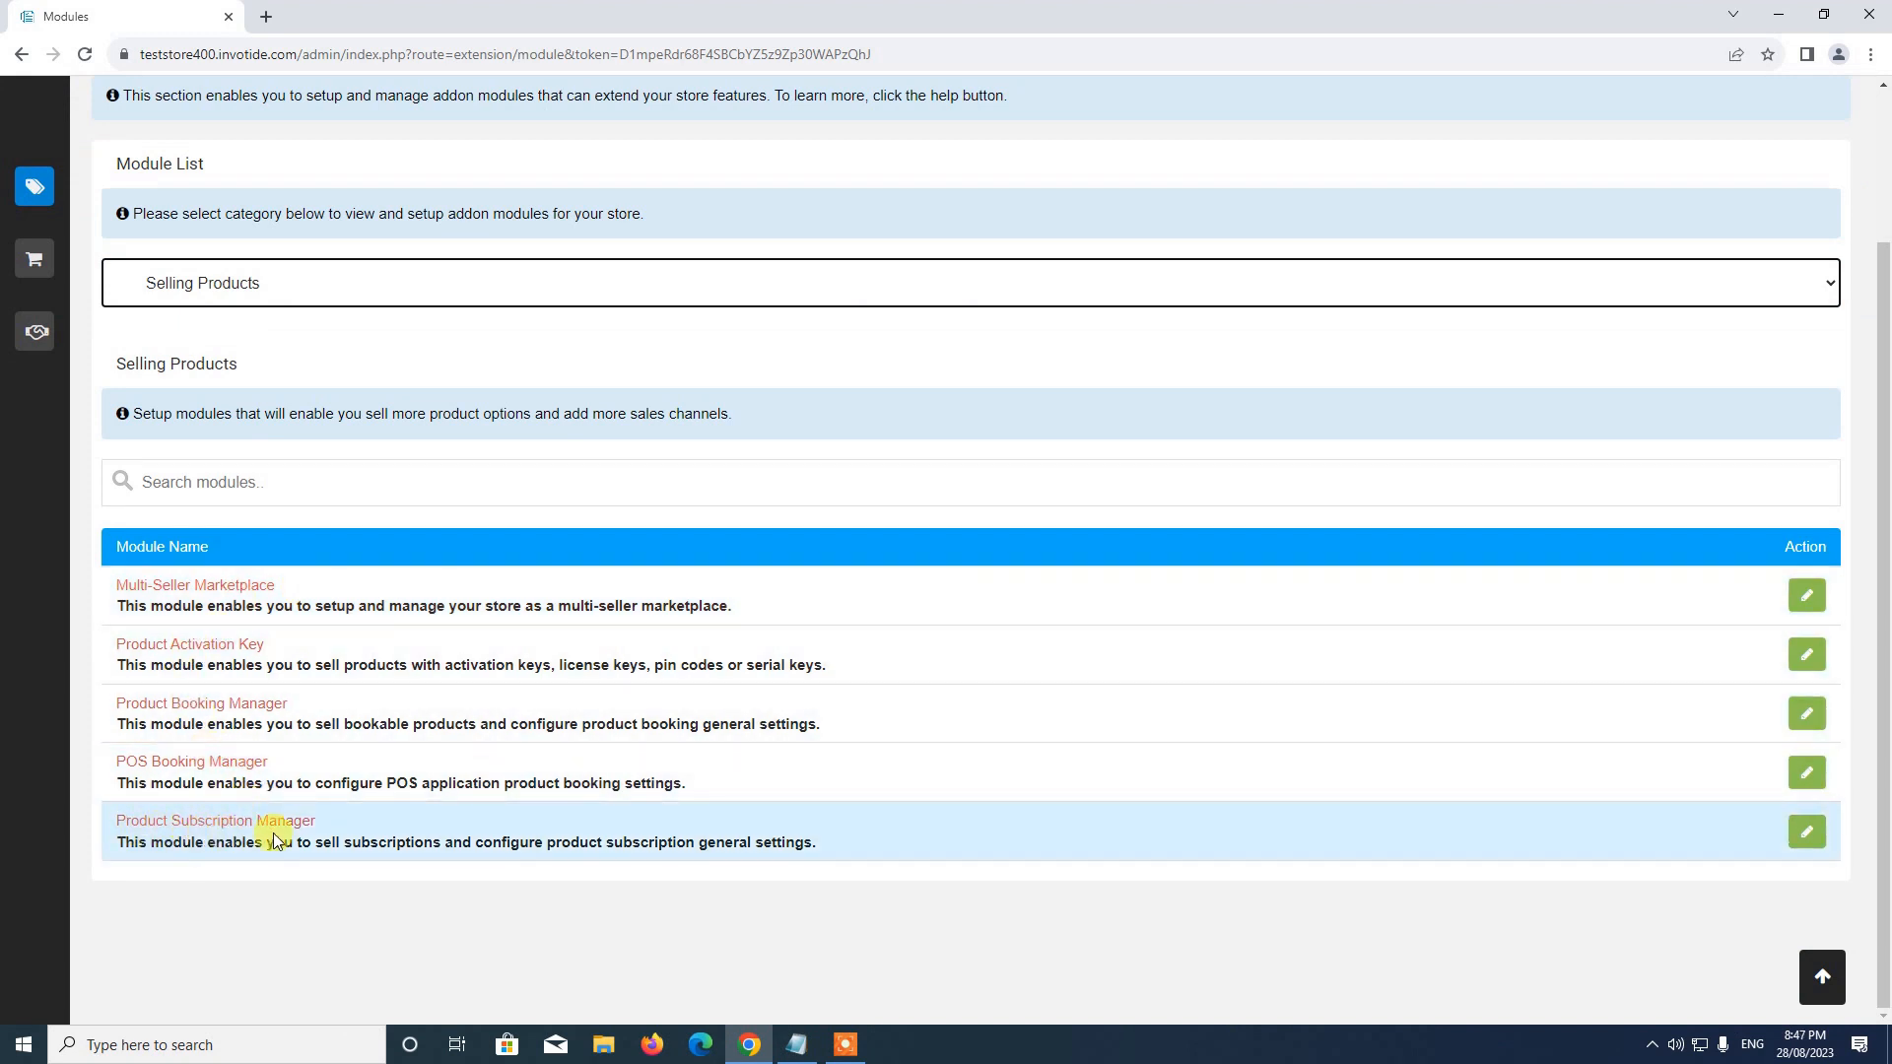
{"action": "left_click", "coordinate": [1809, 833]}
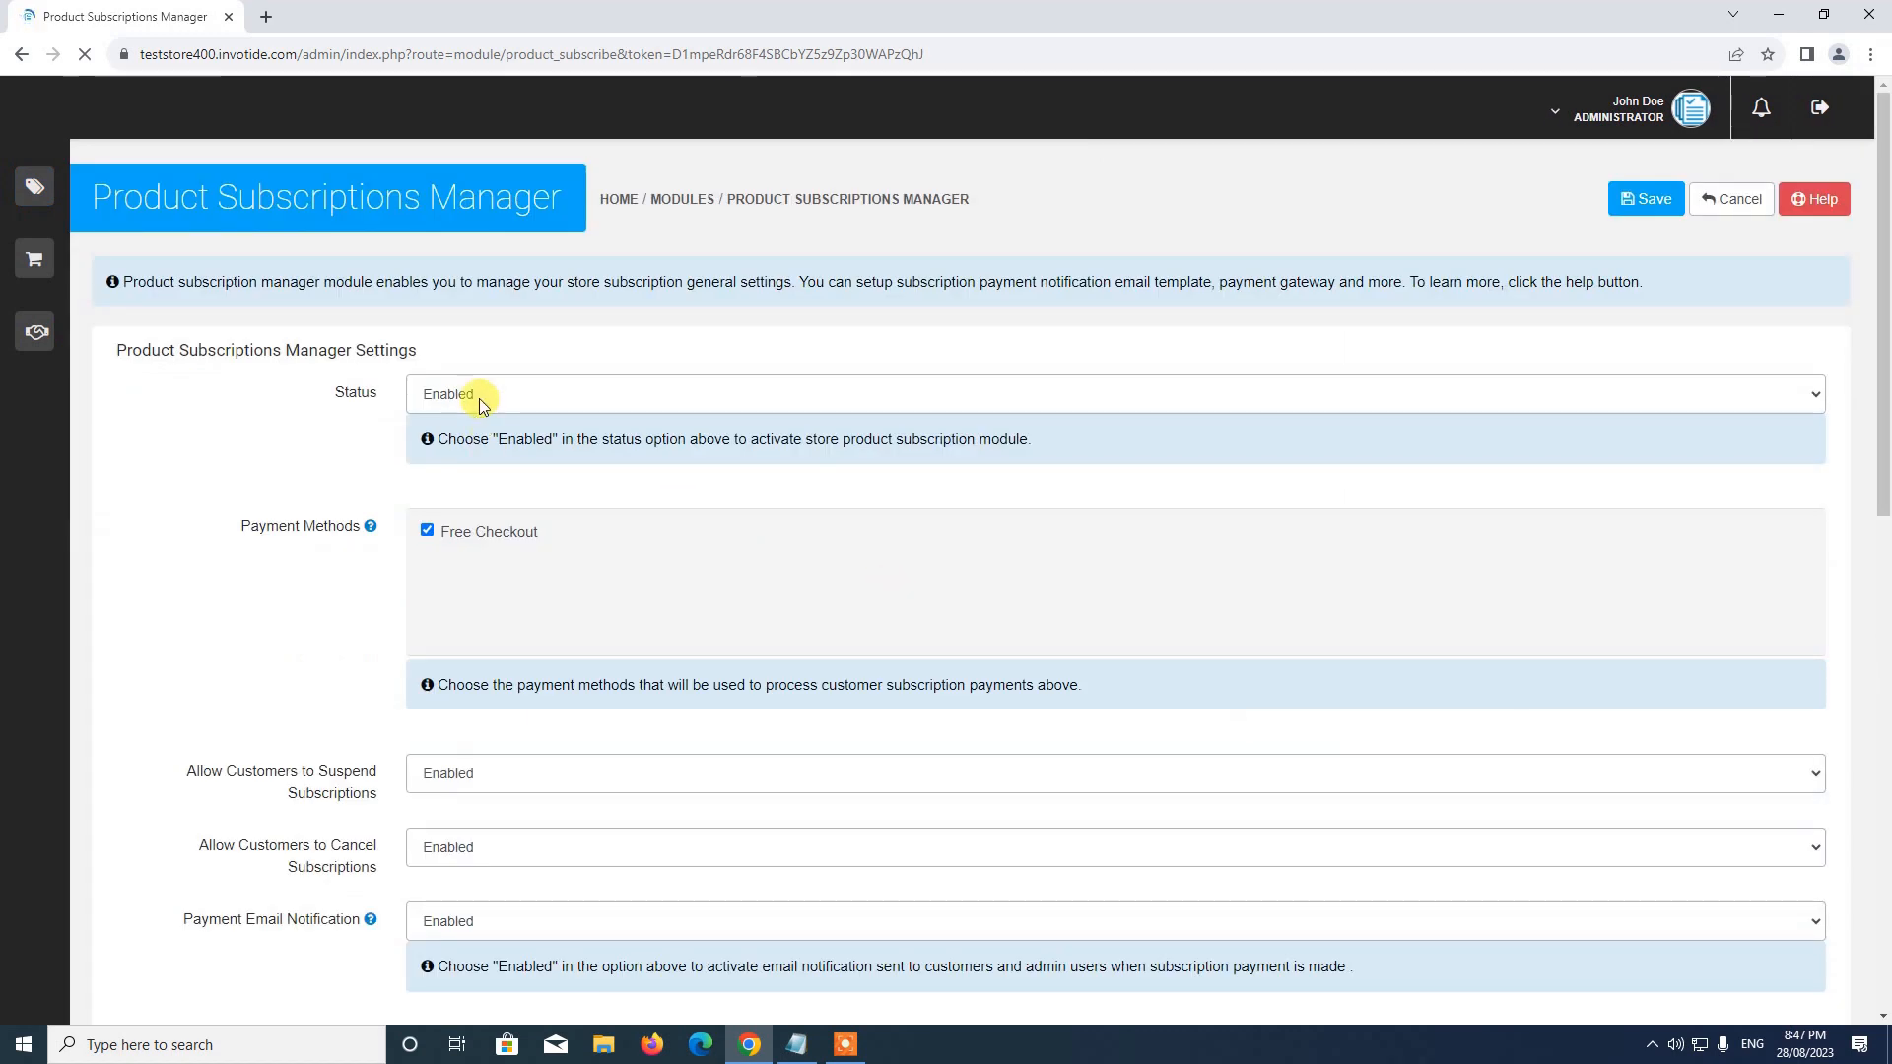
{"action": "left_click", "coordinate": [475, 394]}
{"action": "left_click", "coordinate": [459, 427]}
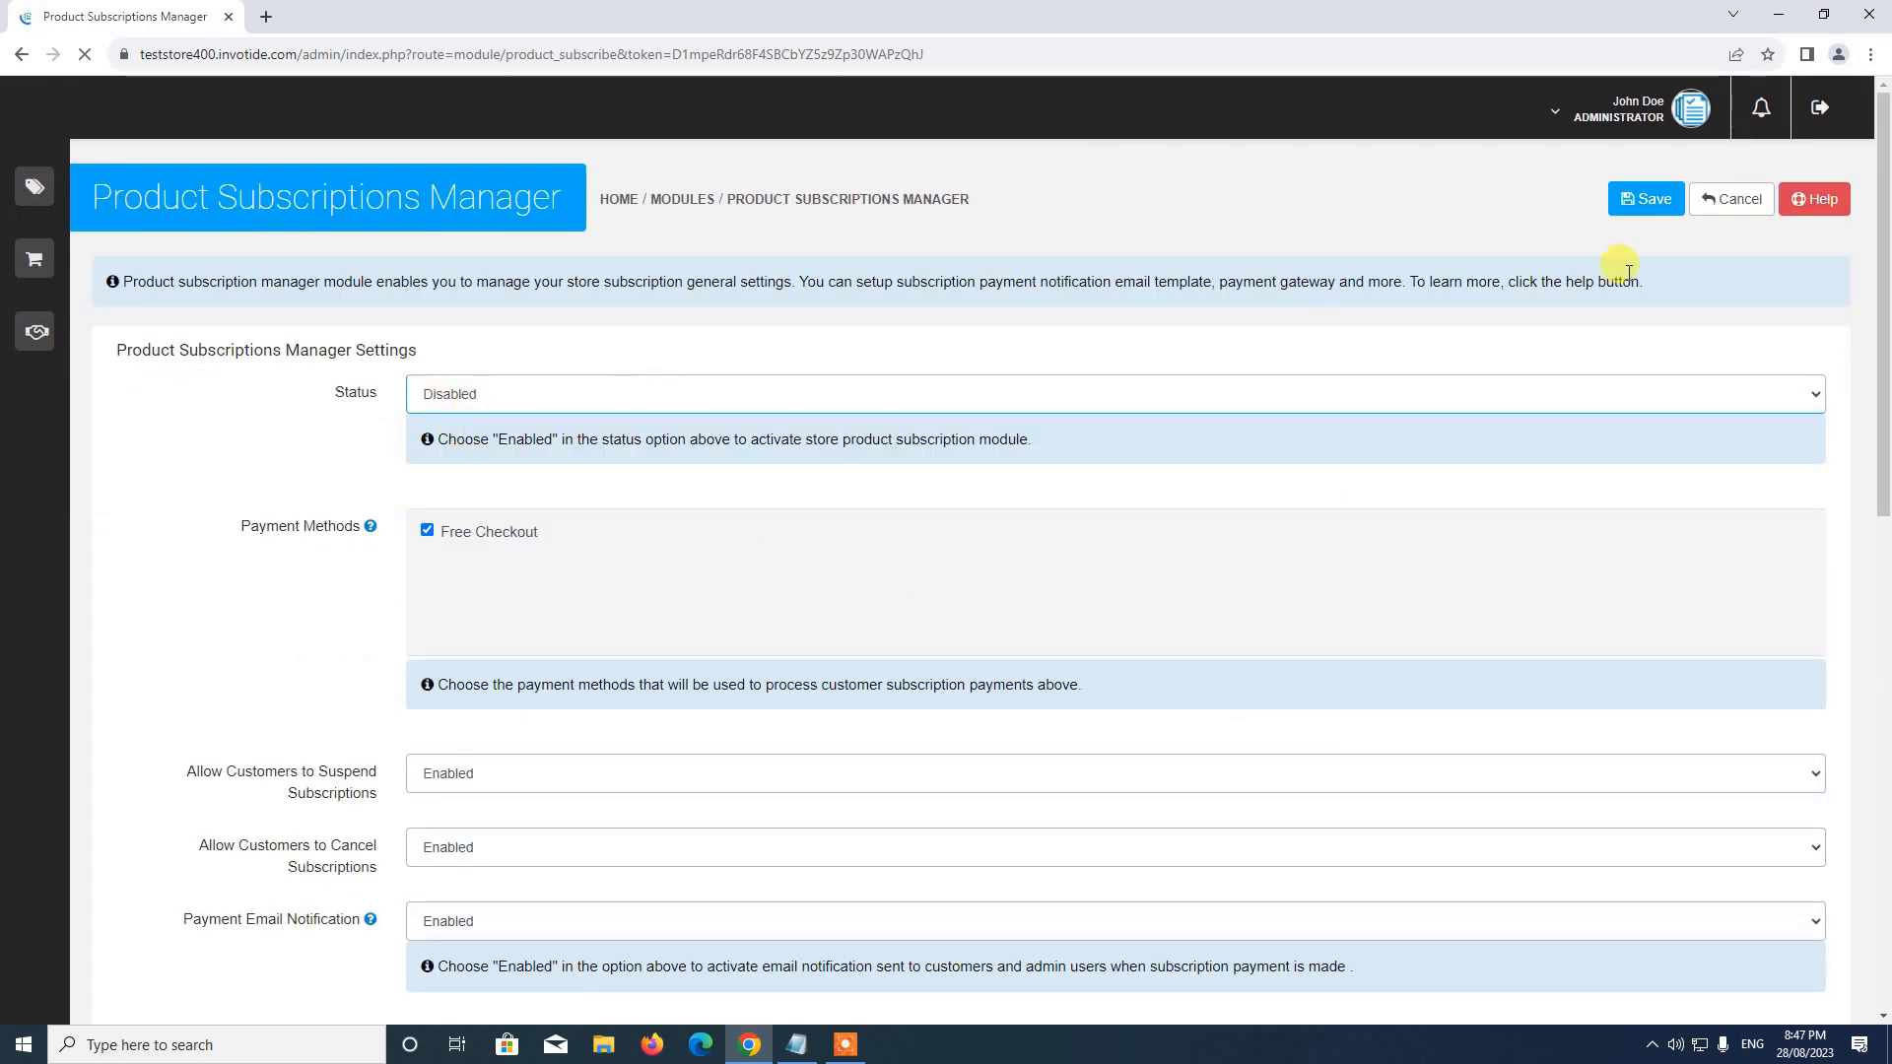
{"action": "left_click", "coordinate": [1643, 197]}
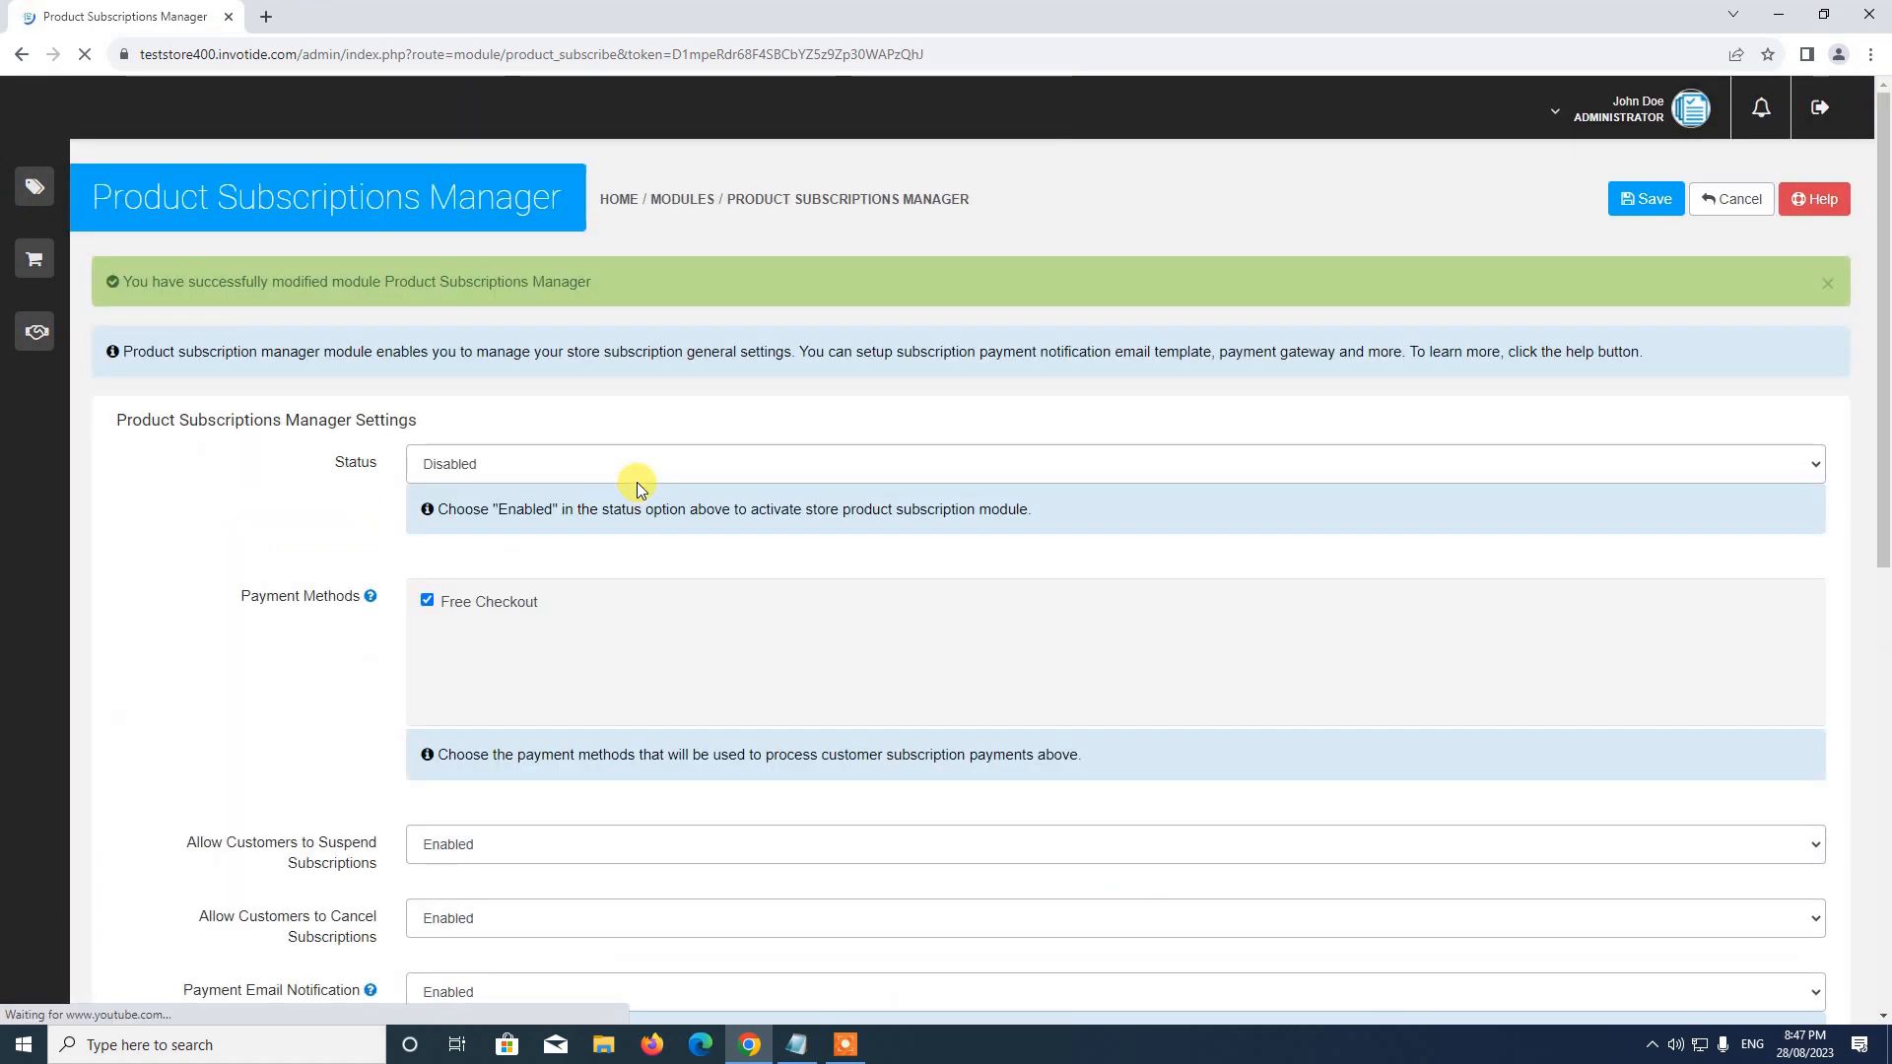
- Return to the catalog's product list and open a new product form to check the product types offered
{"action": "mouse_move", "coordinate": [29, 246]}
{"action": "left_click", "coordinate": [60, 192]}
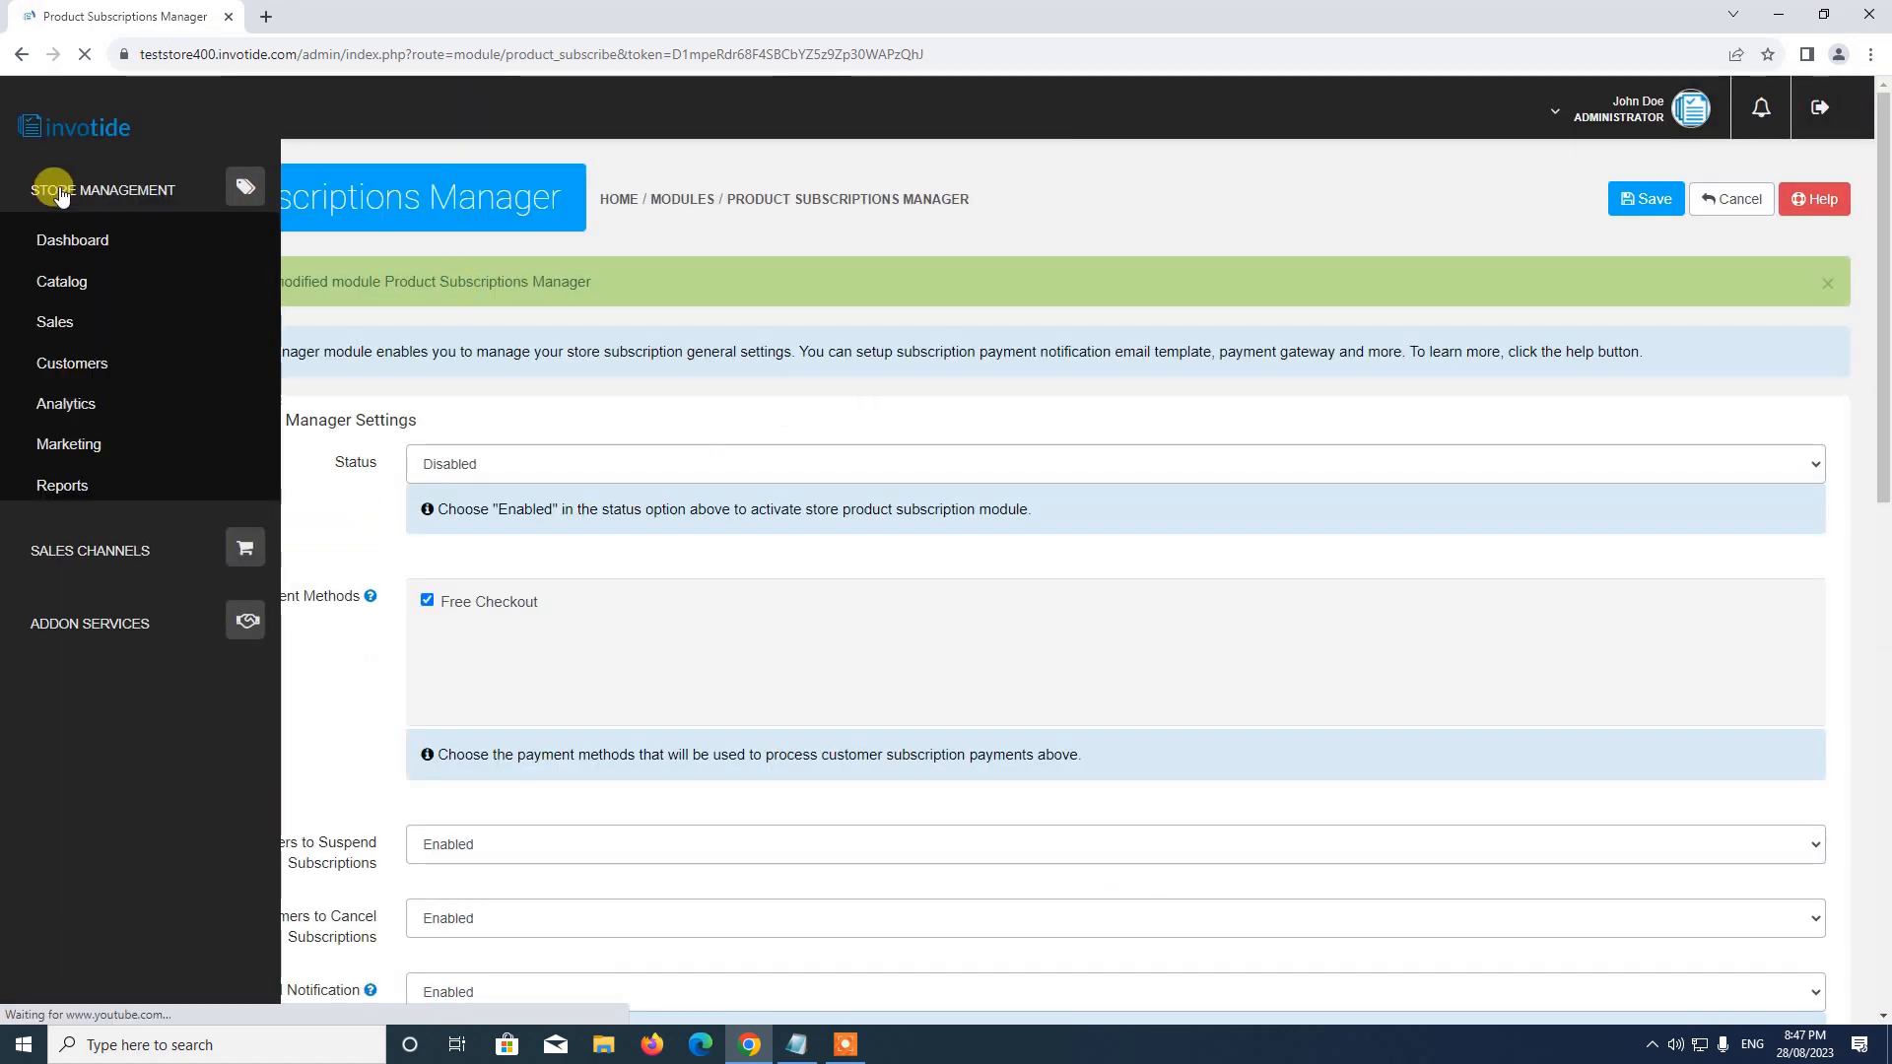
{"action": "left_click", "coordinate": [61, 284]}
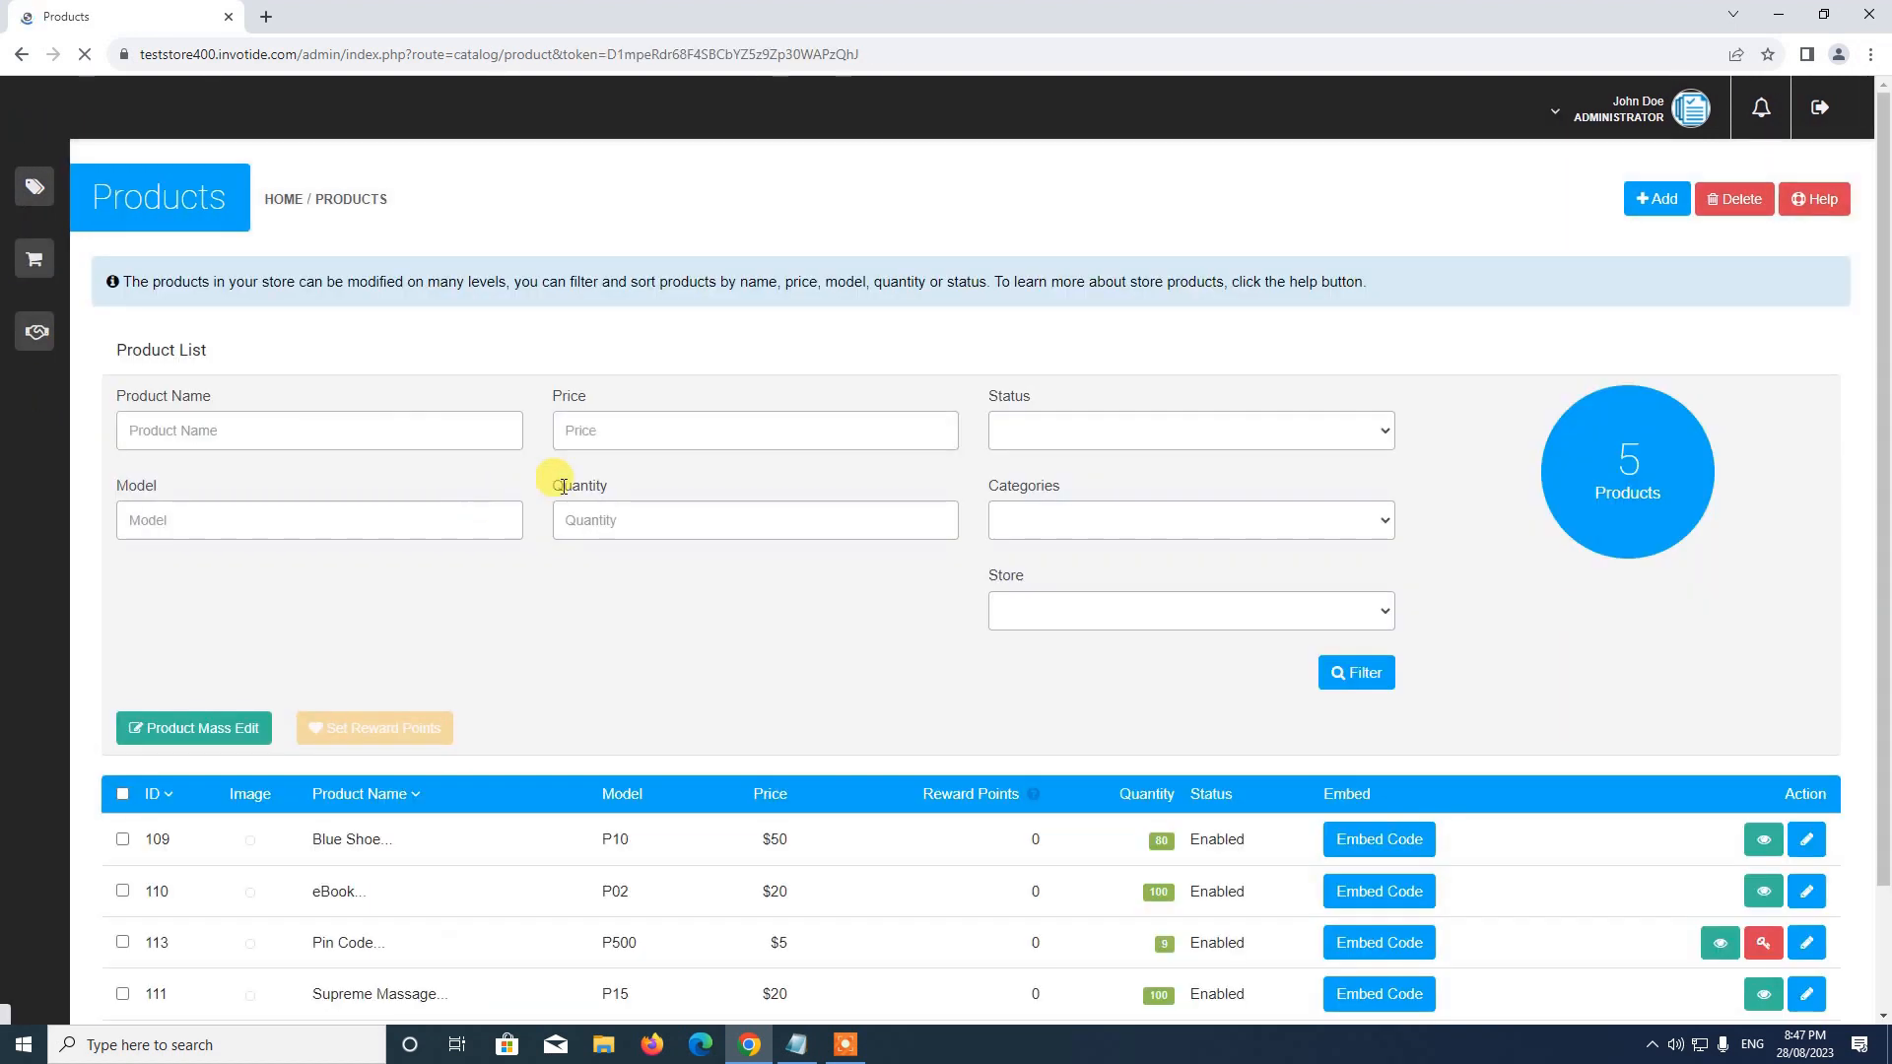
{"action": "left_click", "coordinate": [1653, 201]}
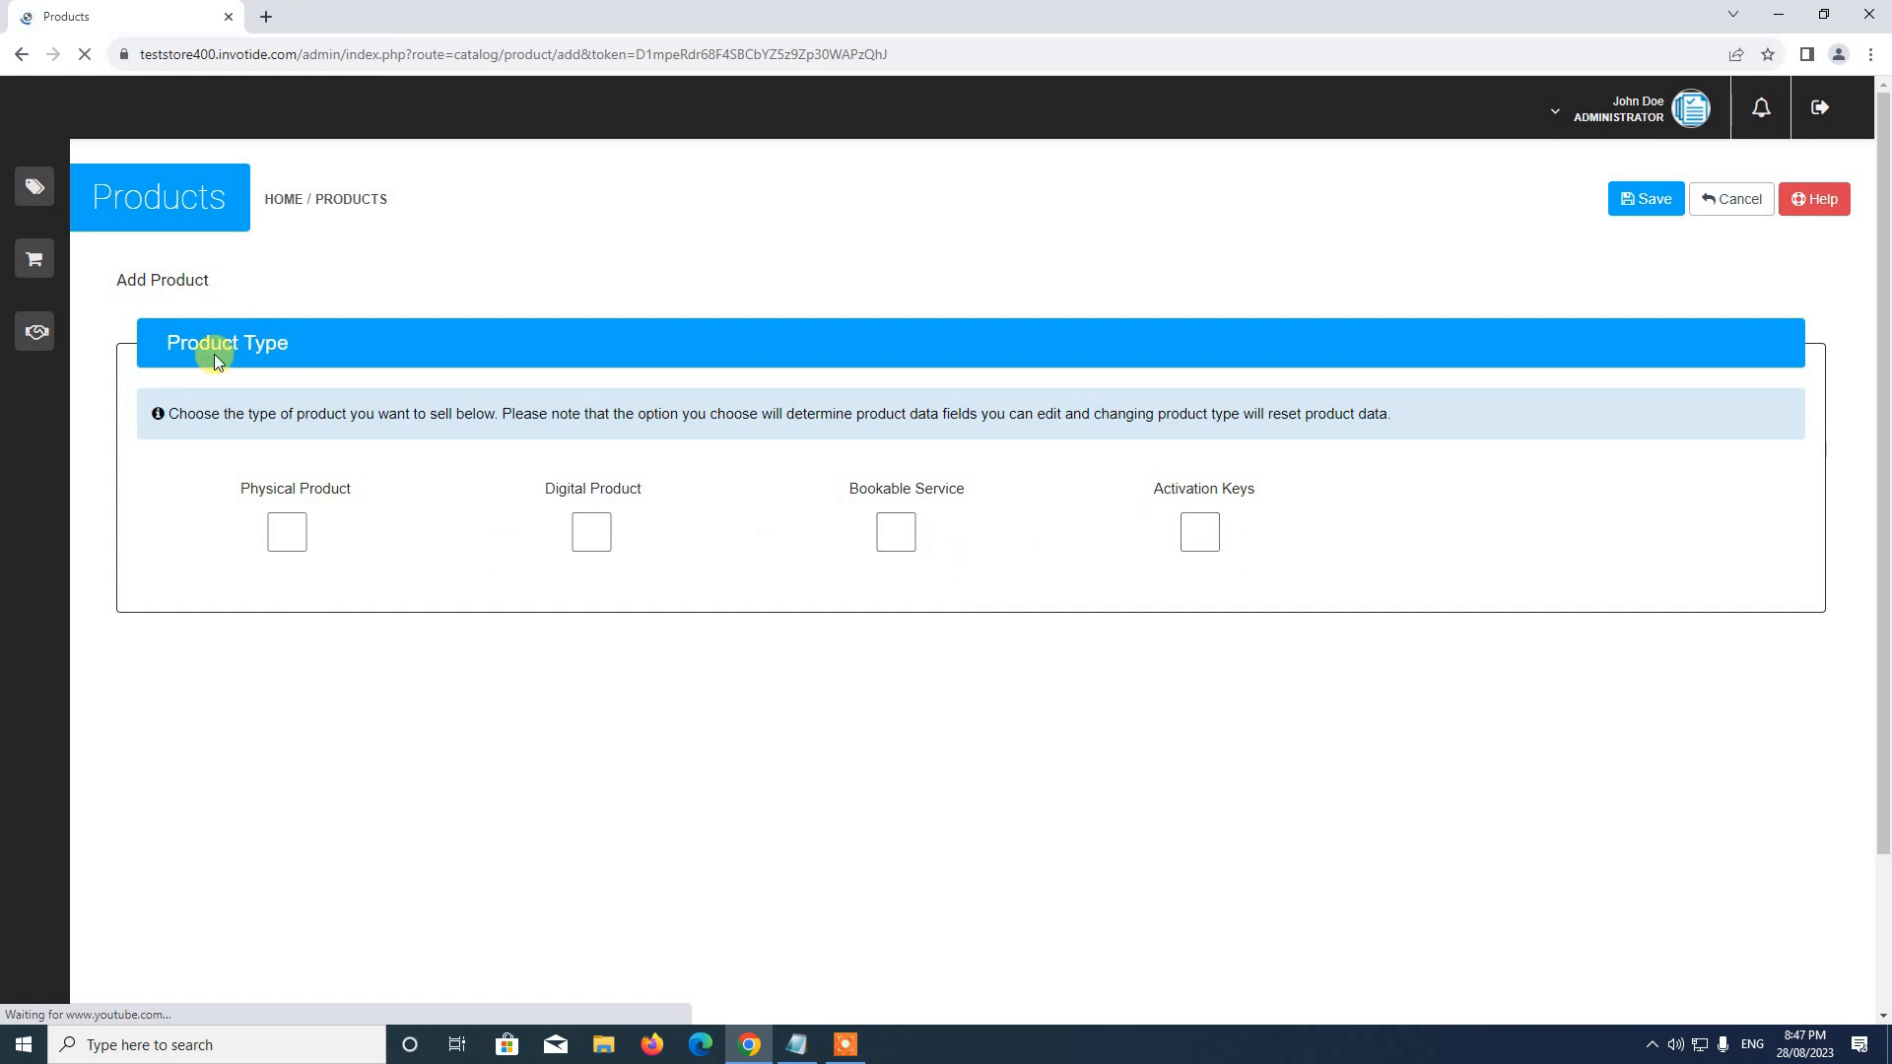
- Reopen the Product Subscription Manager module from the Selling Products modules, set its status to Enabled and save it
{"action": "left_click", "coordinate": [77, 202]}
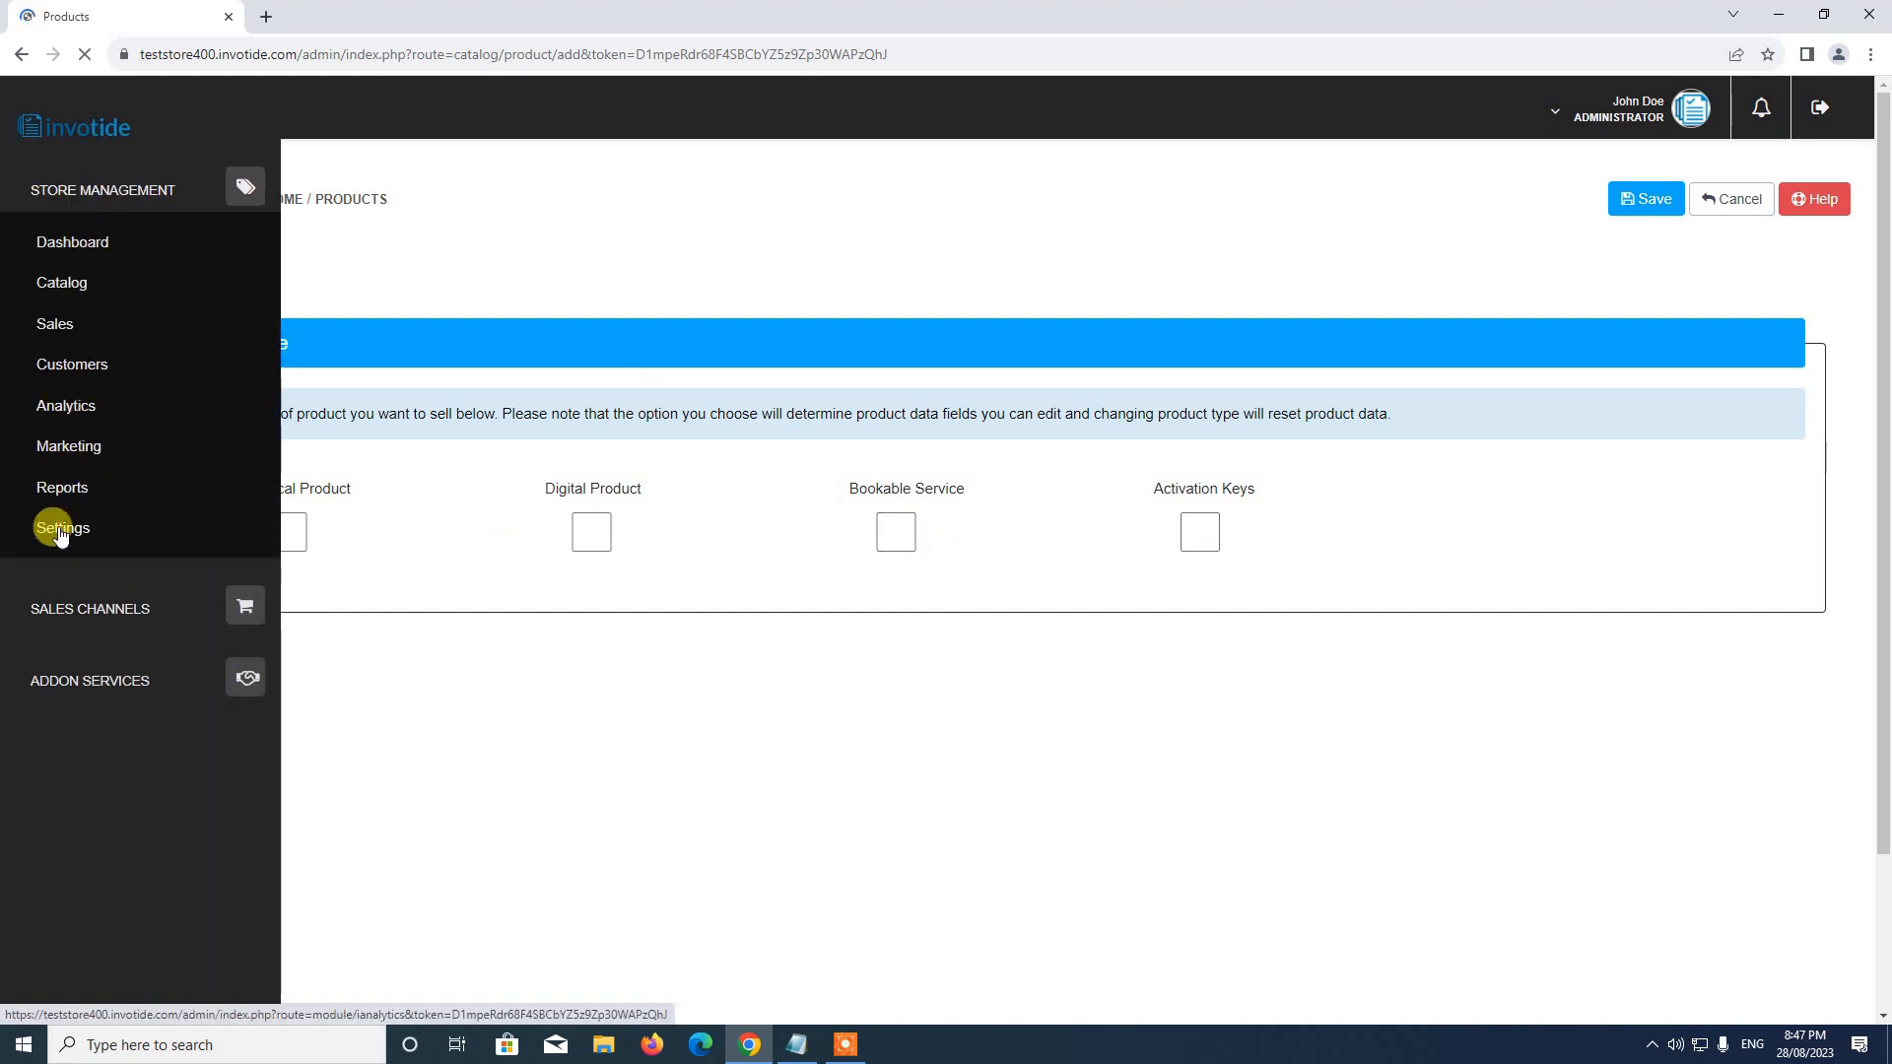
{"action": "left_click", "coordinate": [57, 532]}
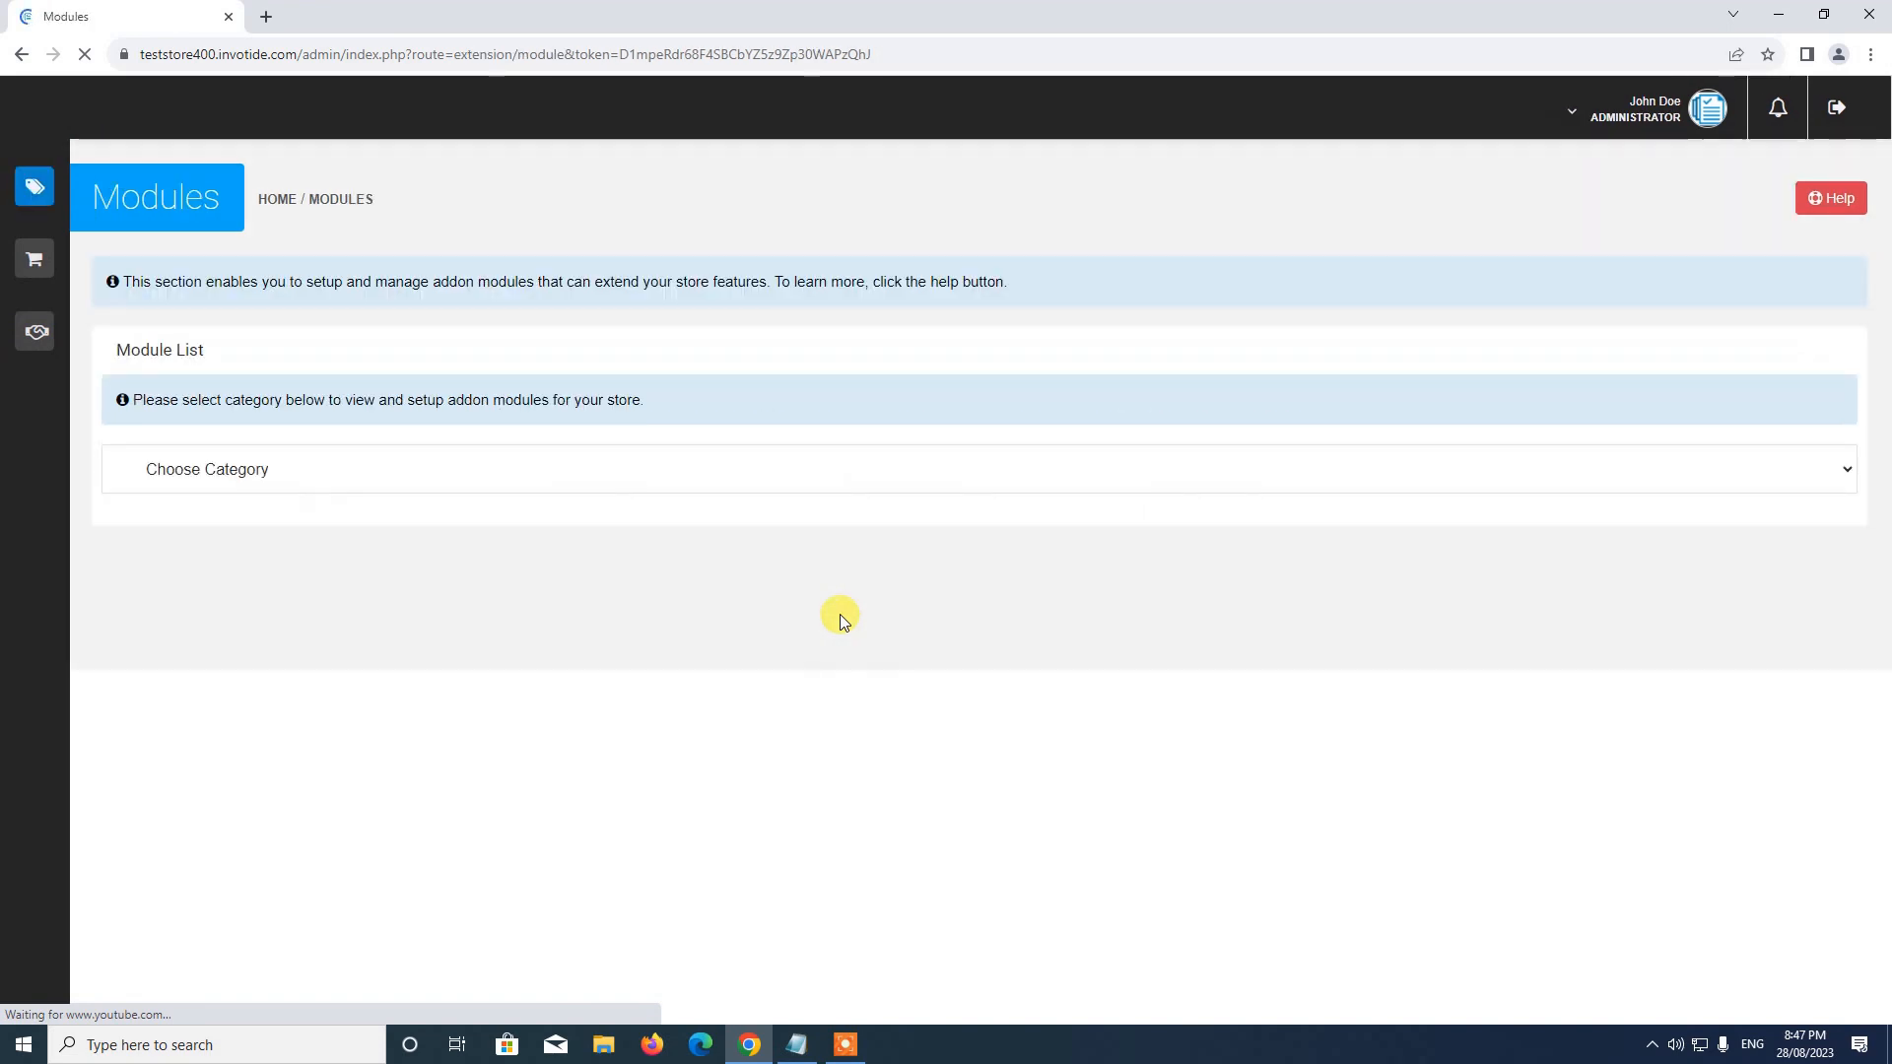
{"action": "left_click", "coordinate": [394, 469]}
{"action": "left_click", "coordinate": [370, 582]}
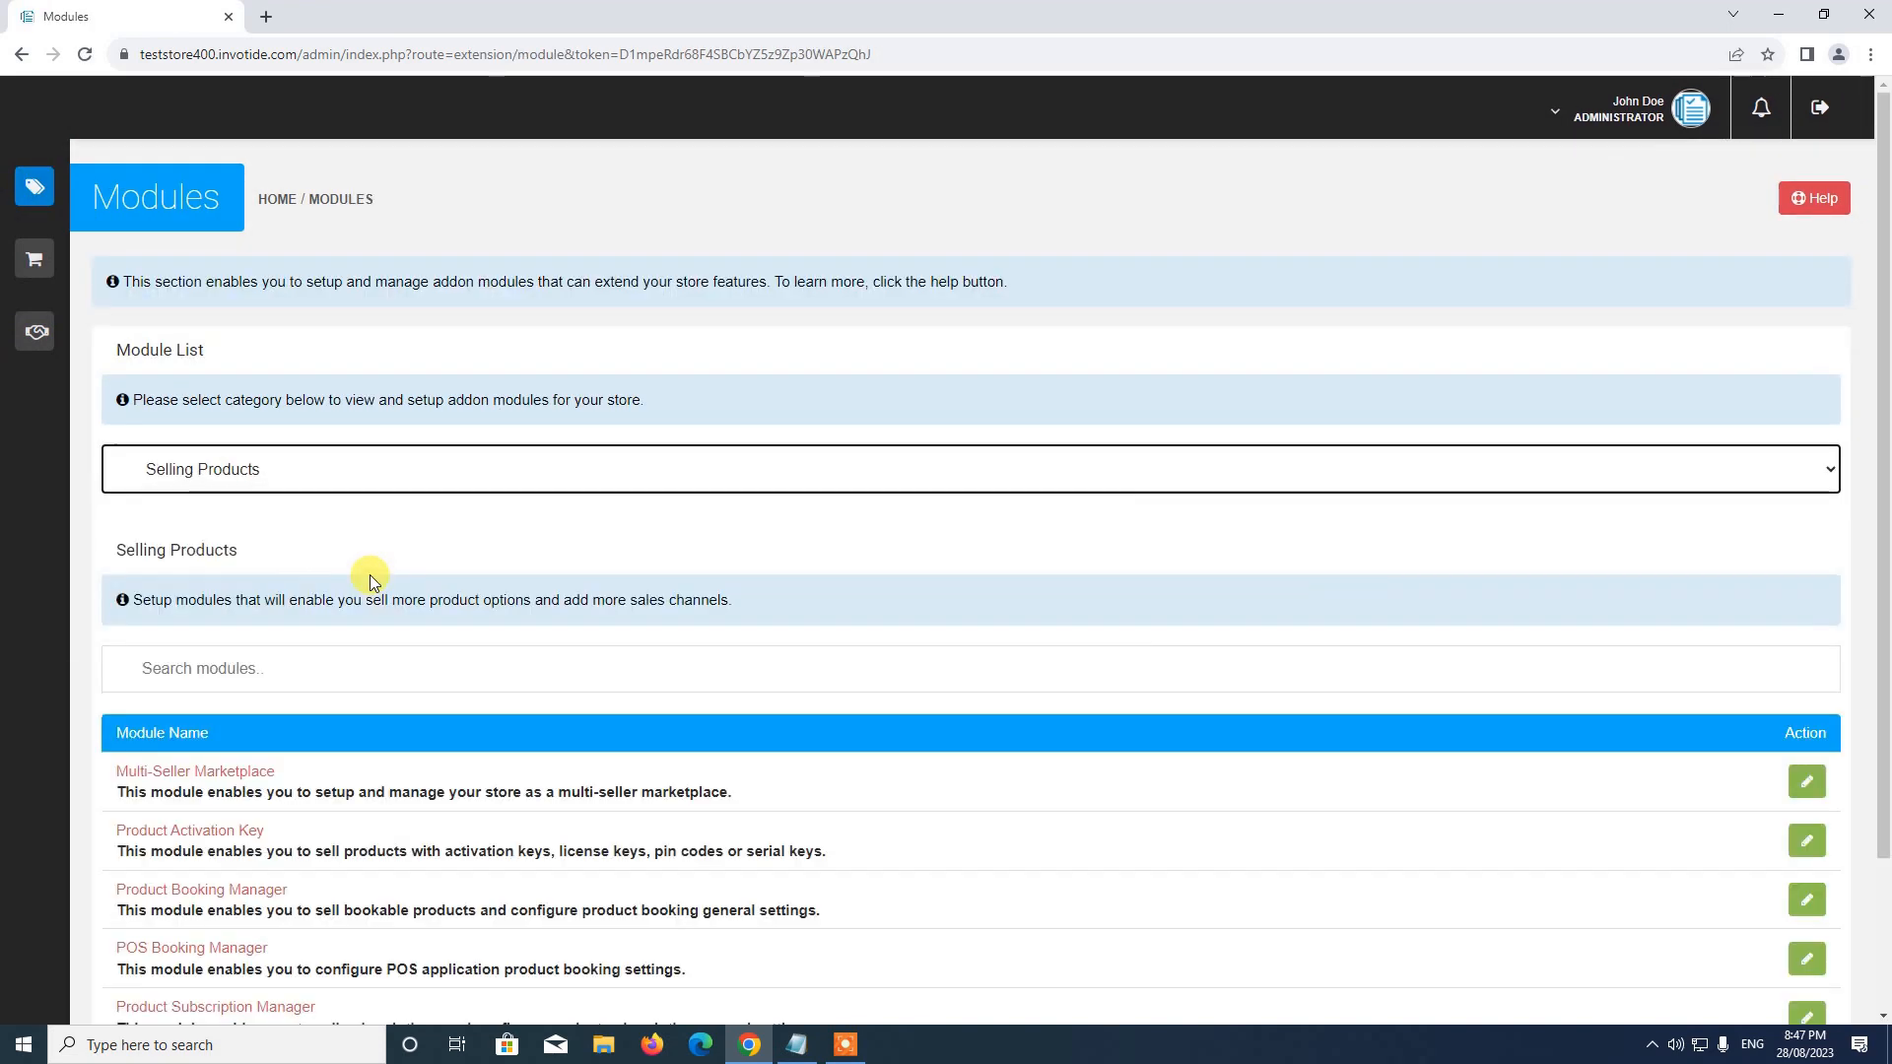
{"action": "scroll", "coordinate": [428, 630], "scroll_direction": "down", "scroll_amount": 2}
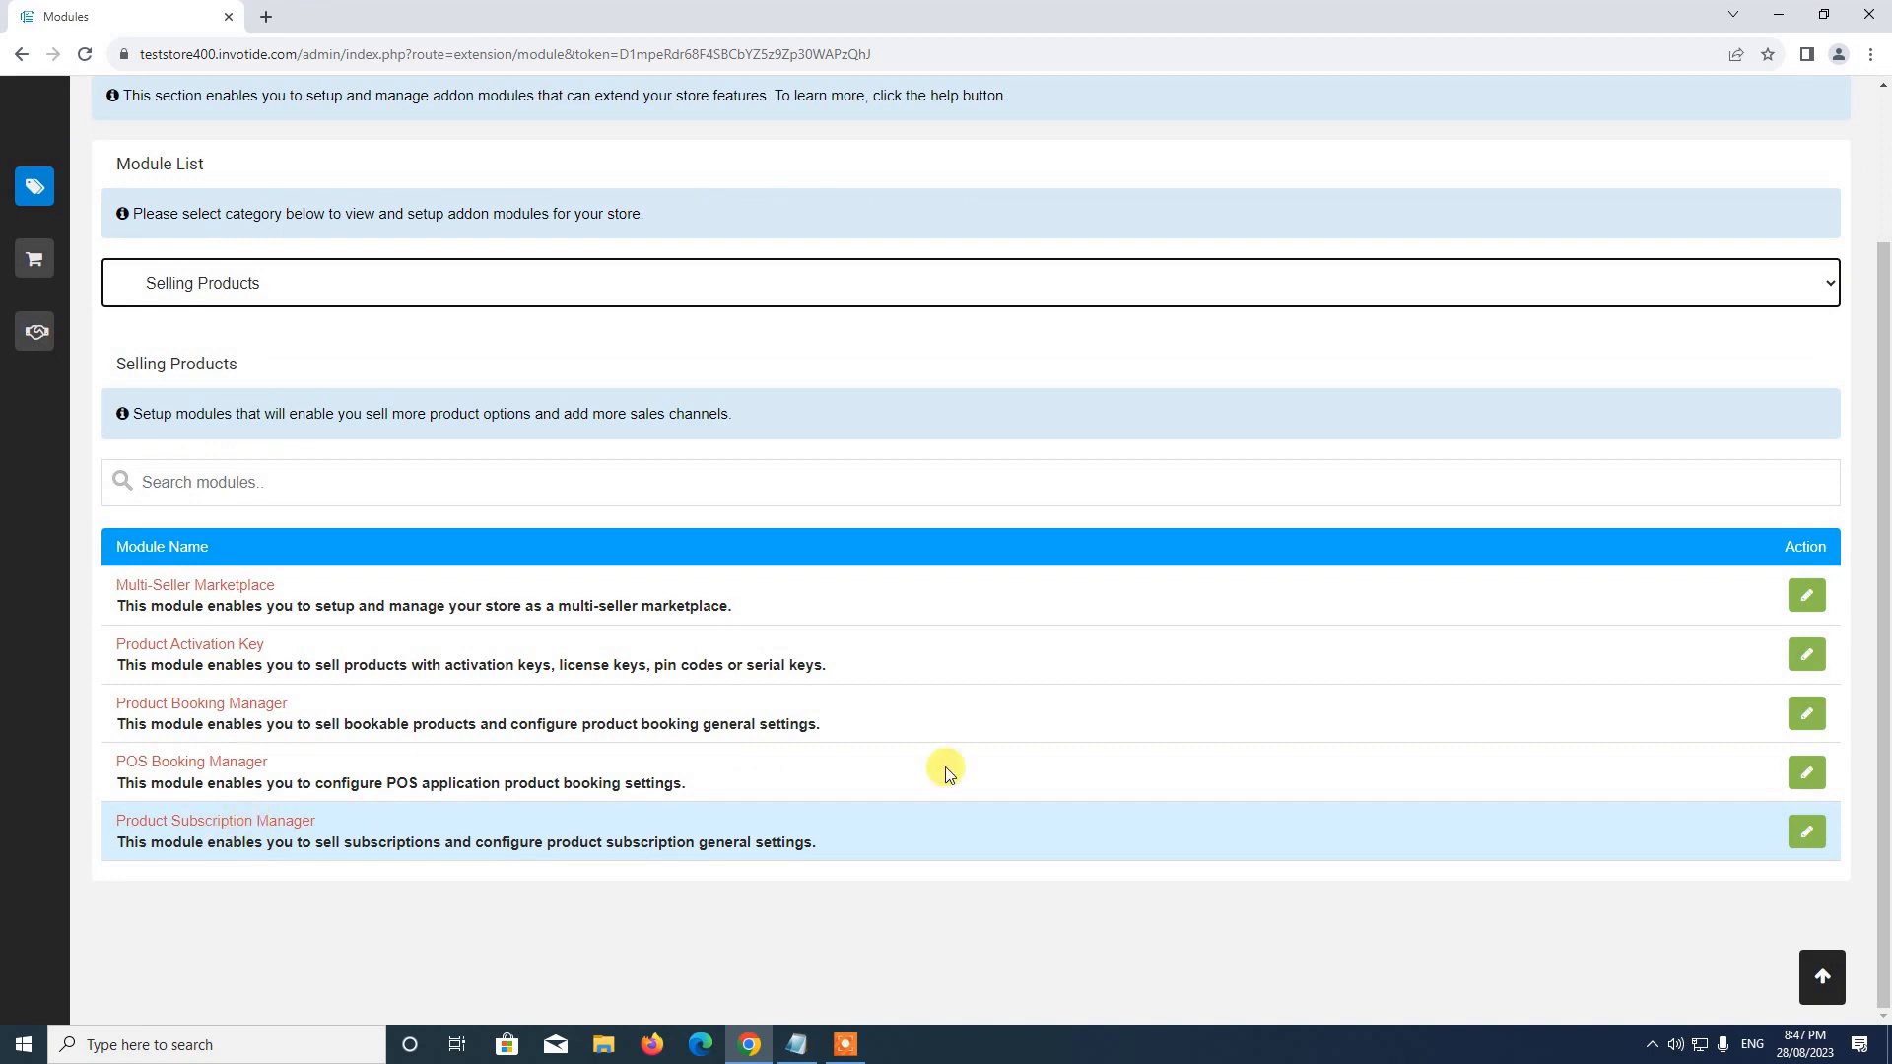
{"action": "left_click", "coordinate": [1799, 830]}
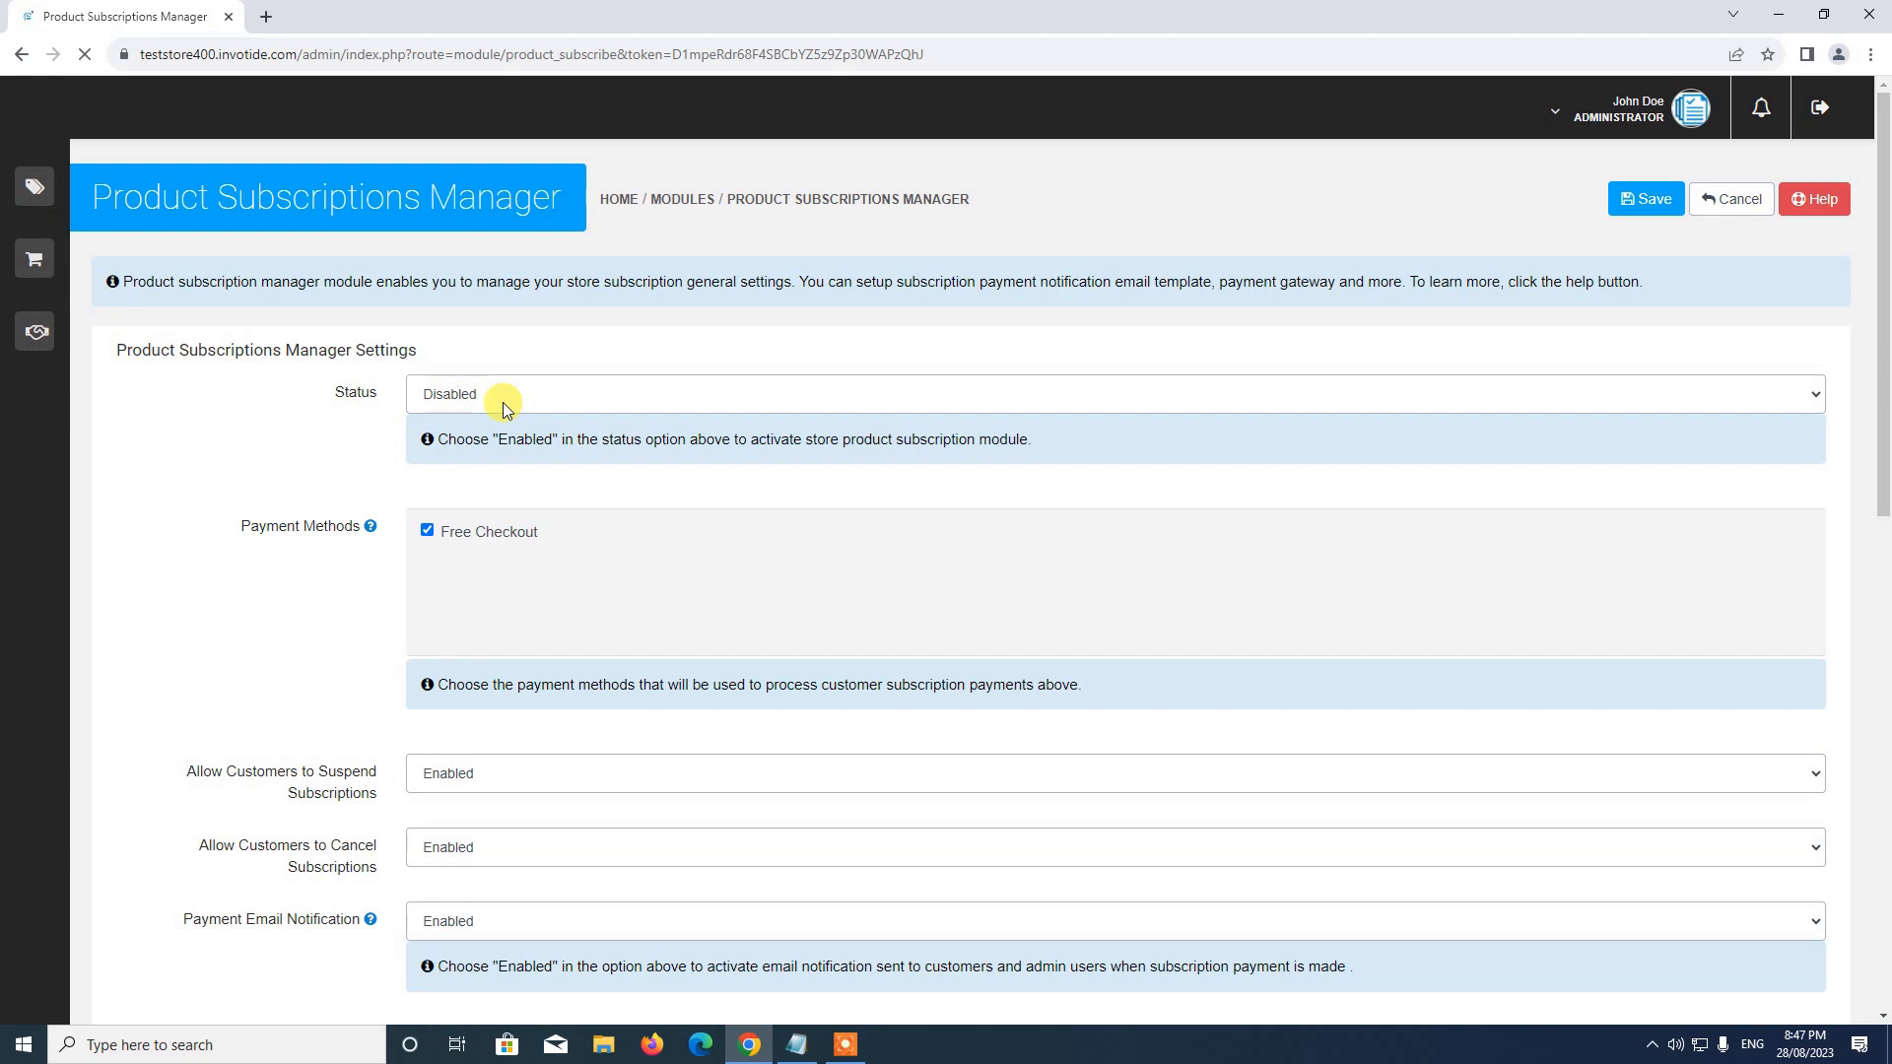
{"action": "left_click", "coordinate": [503, 402]}
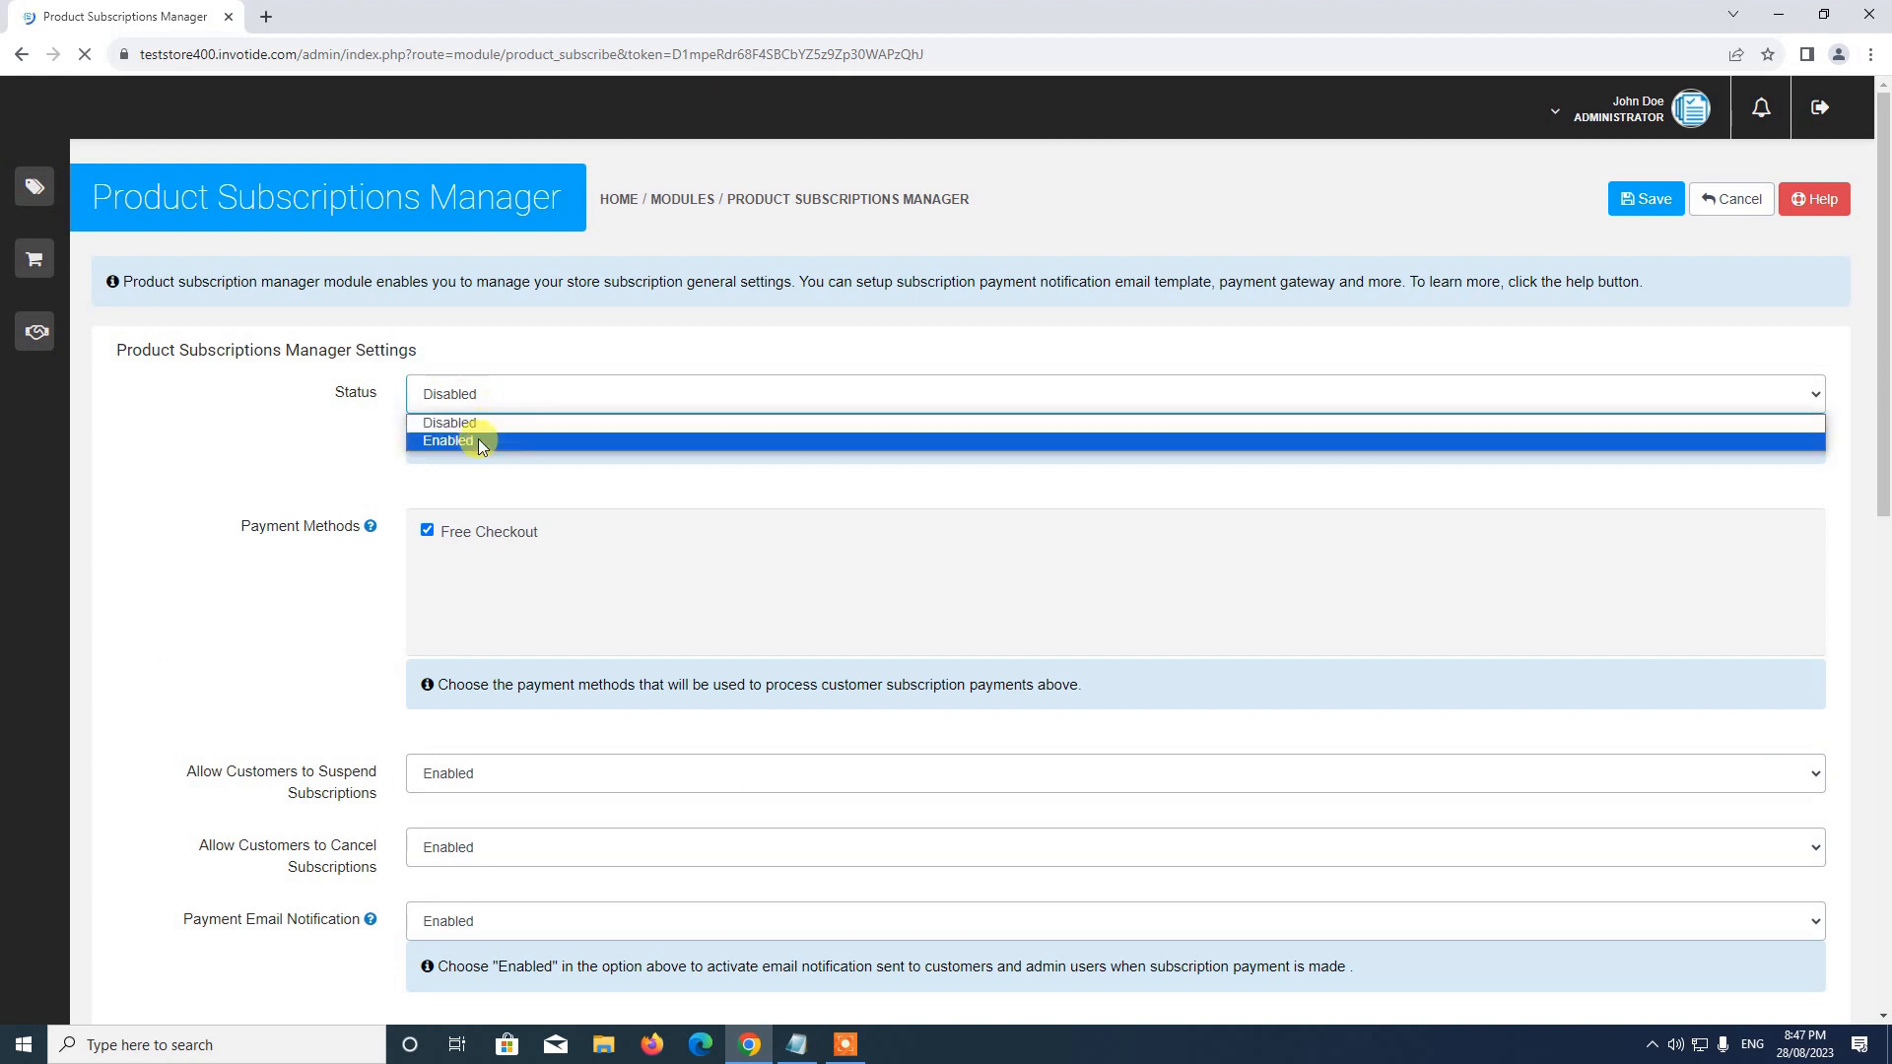
{"action": "left_click", "coordinate": [477, 439]}
{"action": "left_click", "coordinate": [1659, 207]}
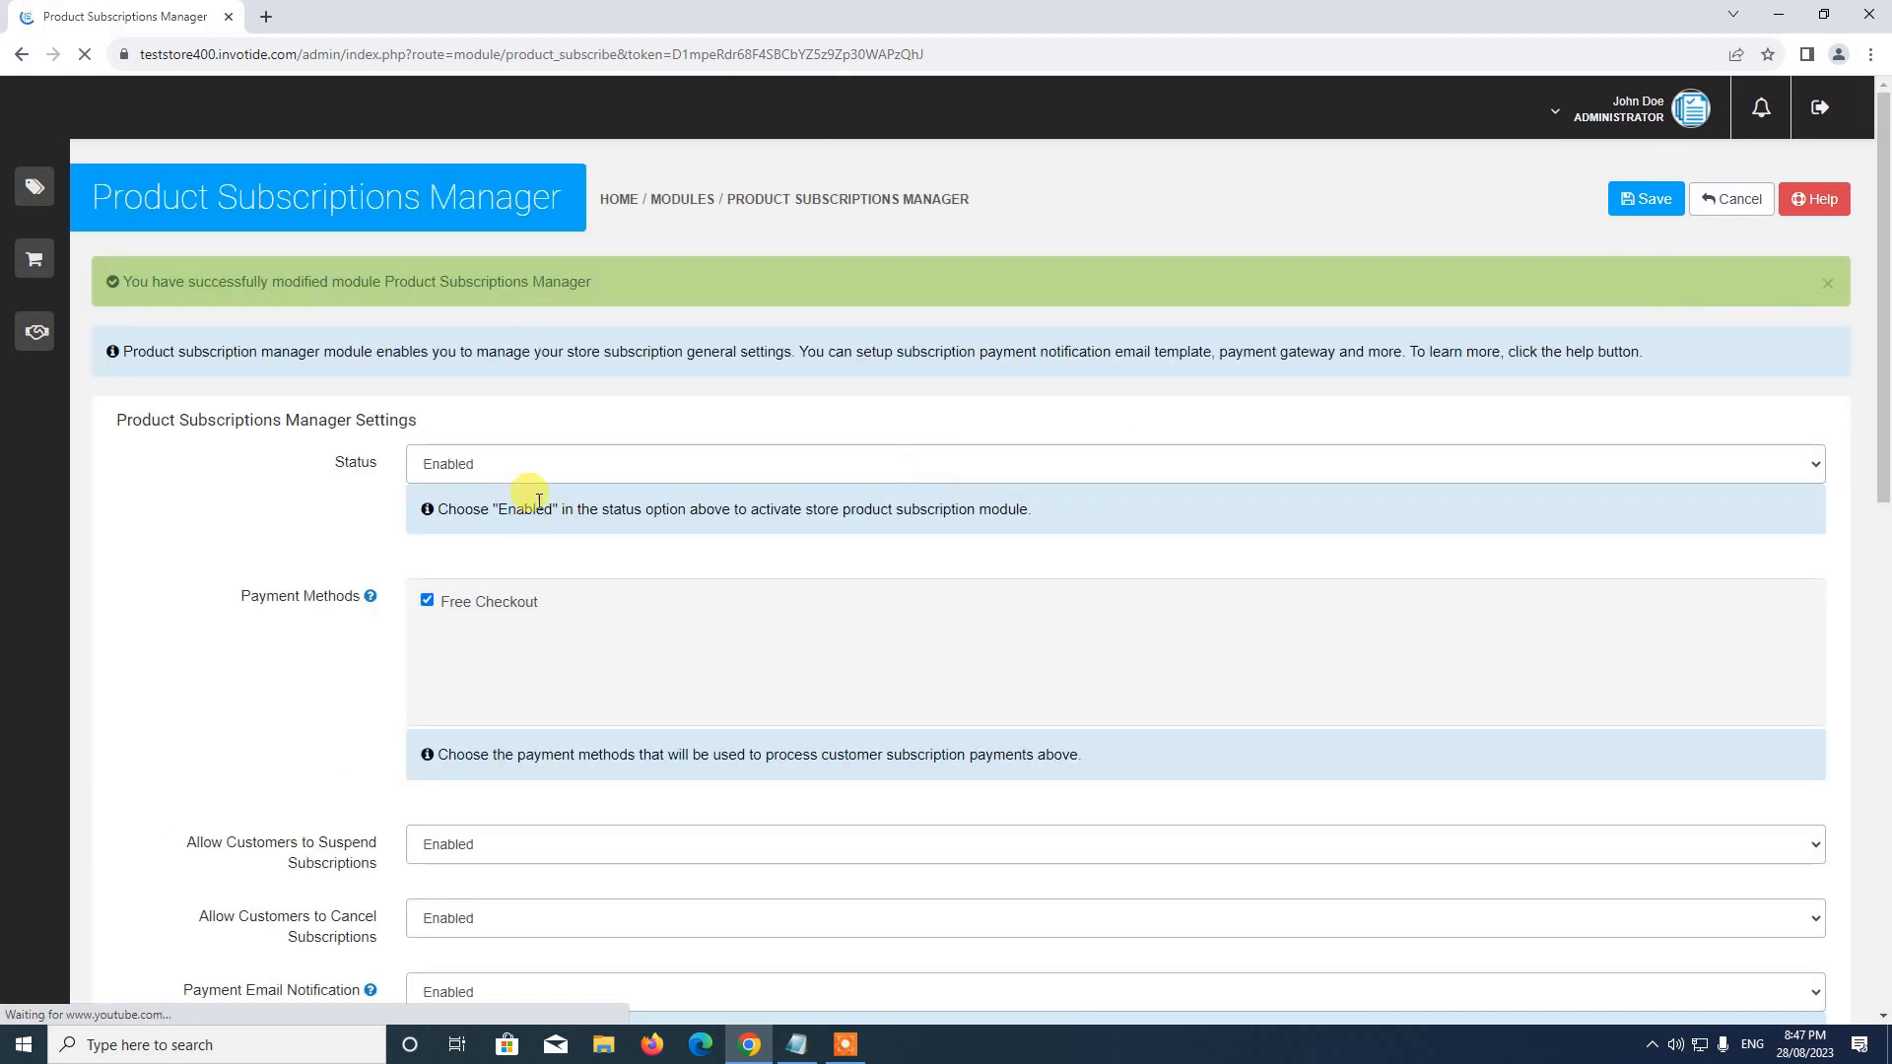
- Return to the catalog's product list and start adding a new product
{"action": "mouse_move", "coordinate": [67, 148]}
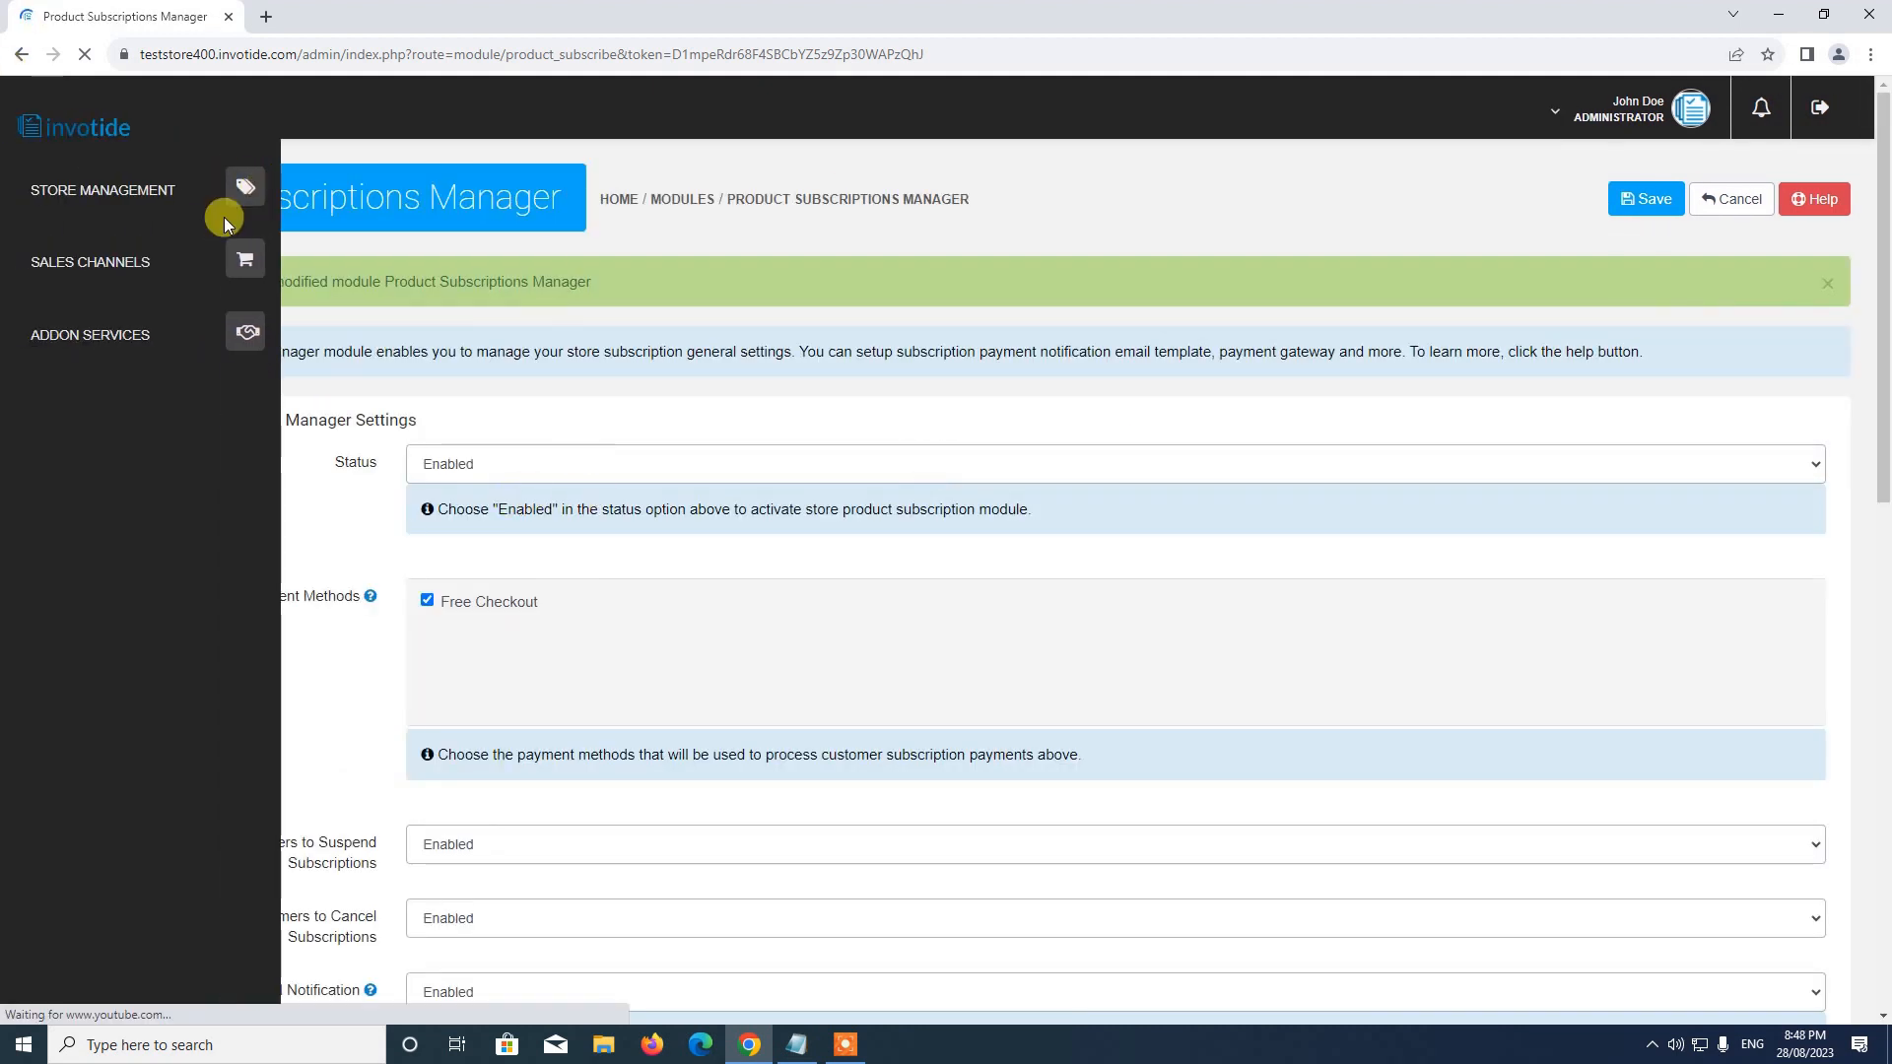
{"action": "left_click", "coordinate": [155, 205]}
{"action": "left_click", "coordinate": [67, 282]}
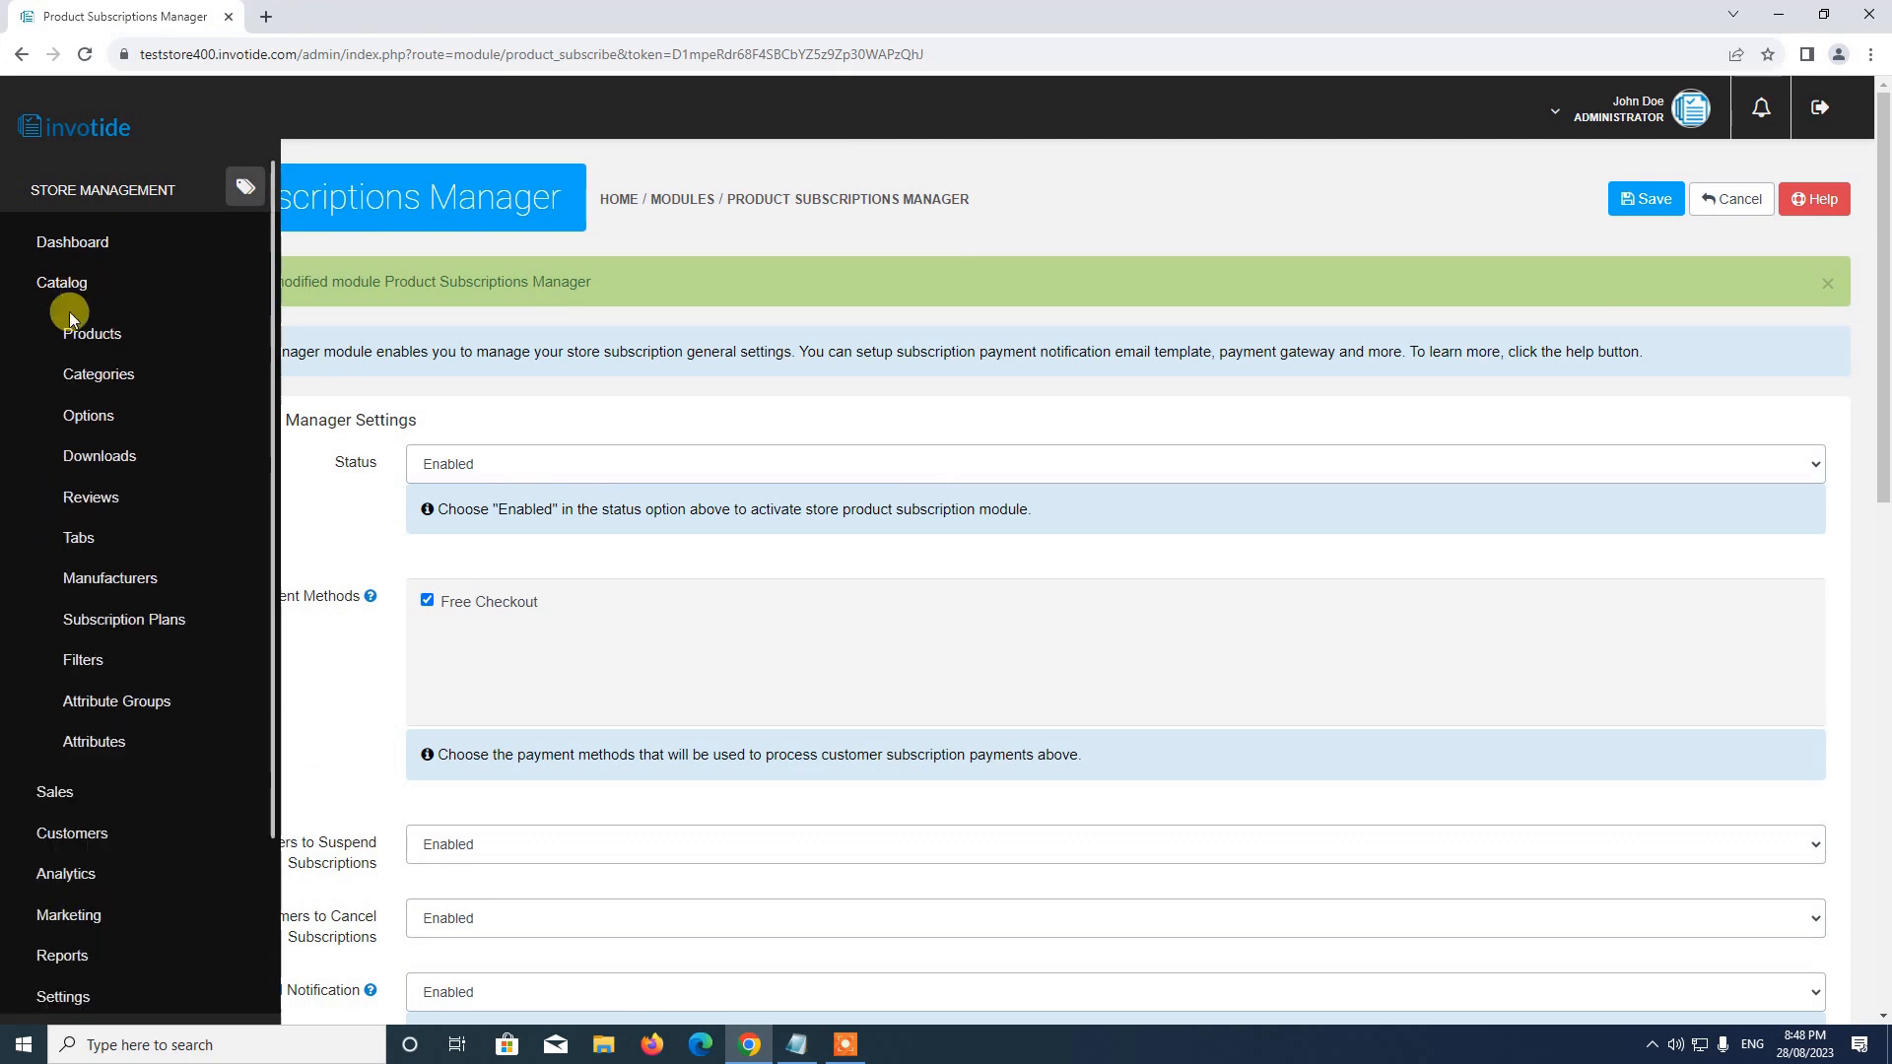
{"action": "left_click", "coordinate": [74, 335]}
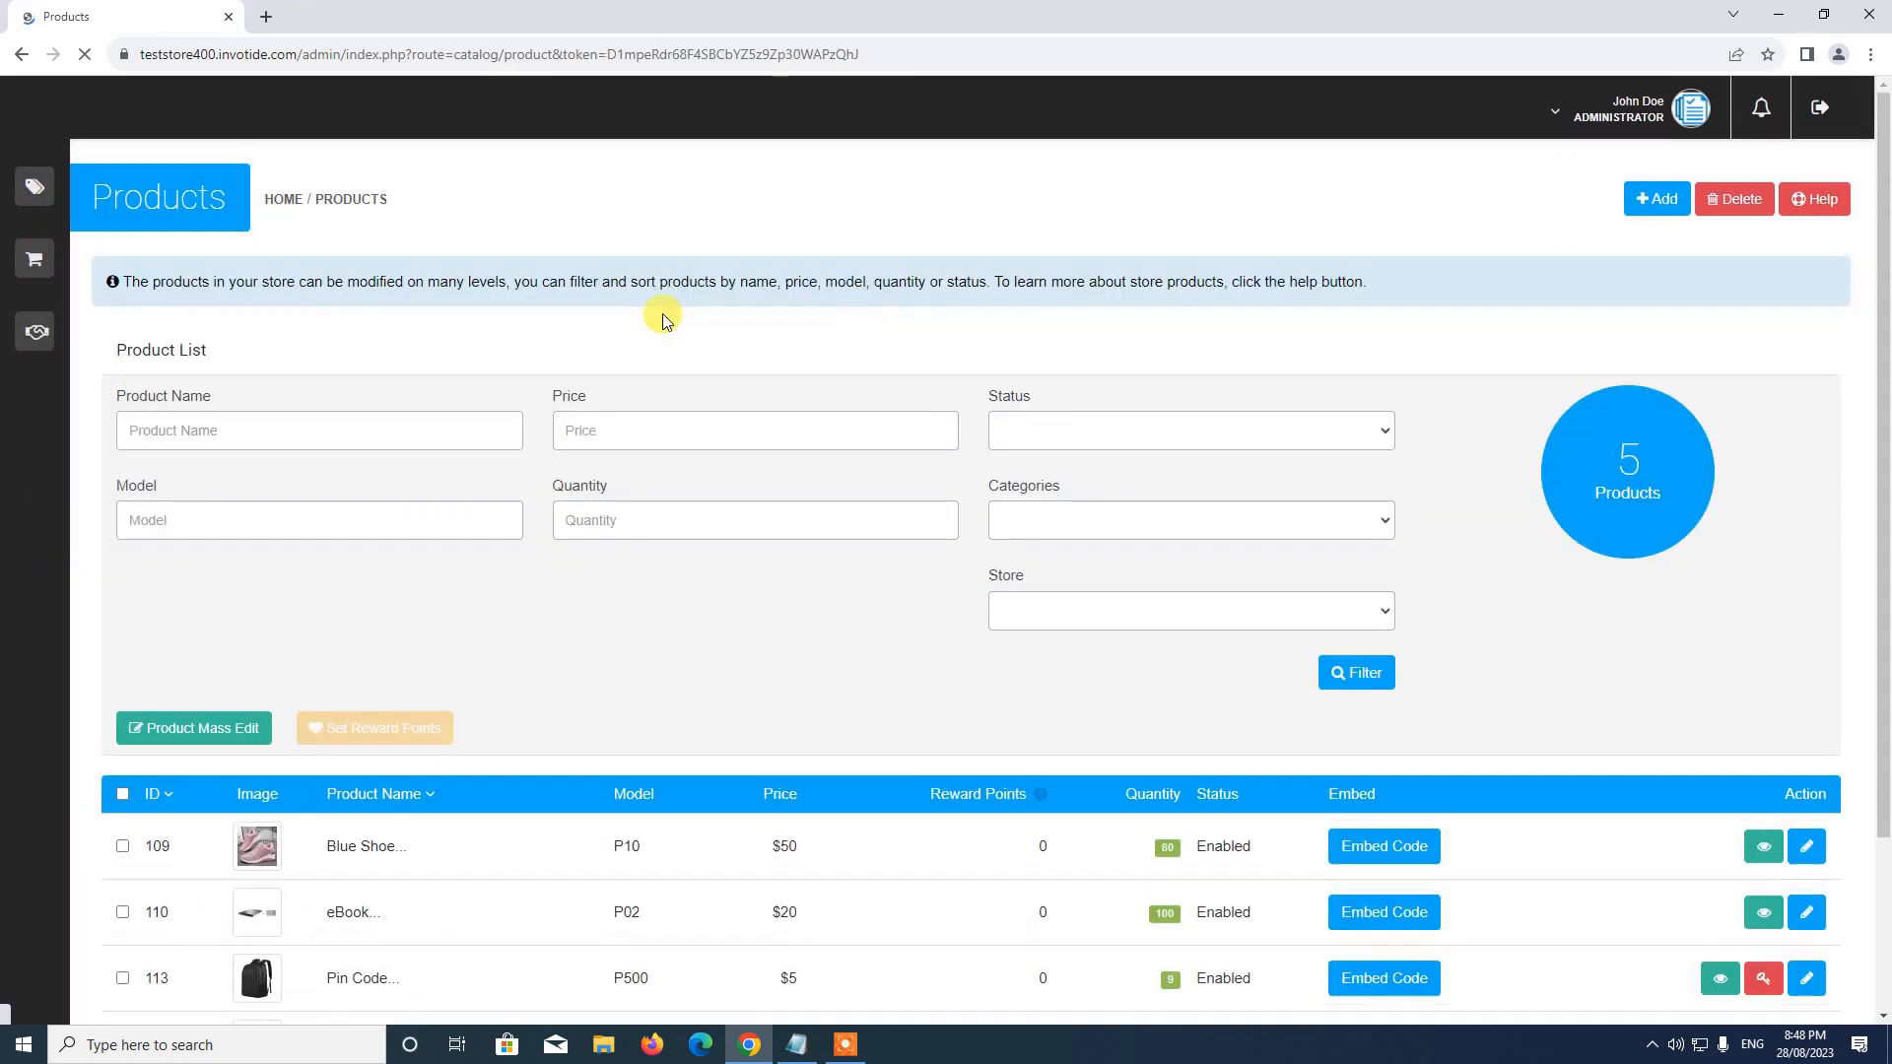
{"action": "scroll", "coordinate": [1842, 300], "scroll_direction": "down", "scroll_amount": 1}
{"action": "scroll", "coordinate": [1695, 221], "scroll_direction": "up", "scroll_amount": 1}
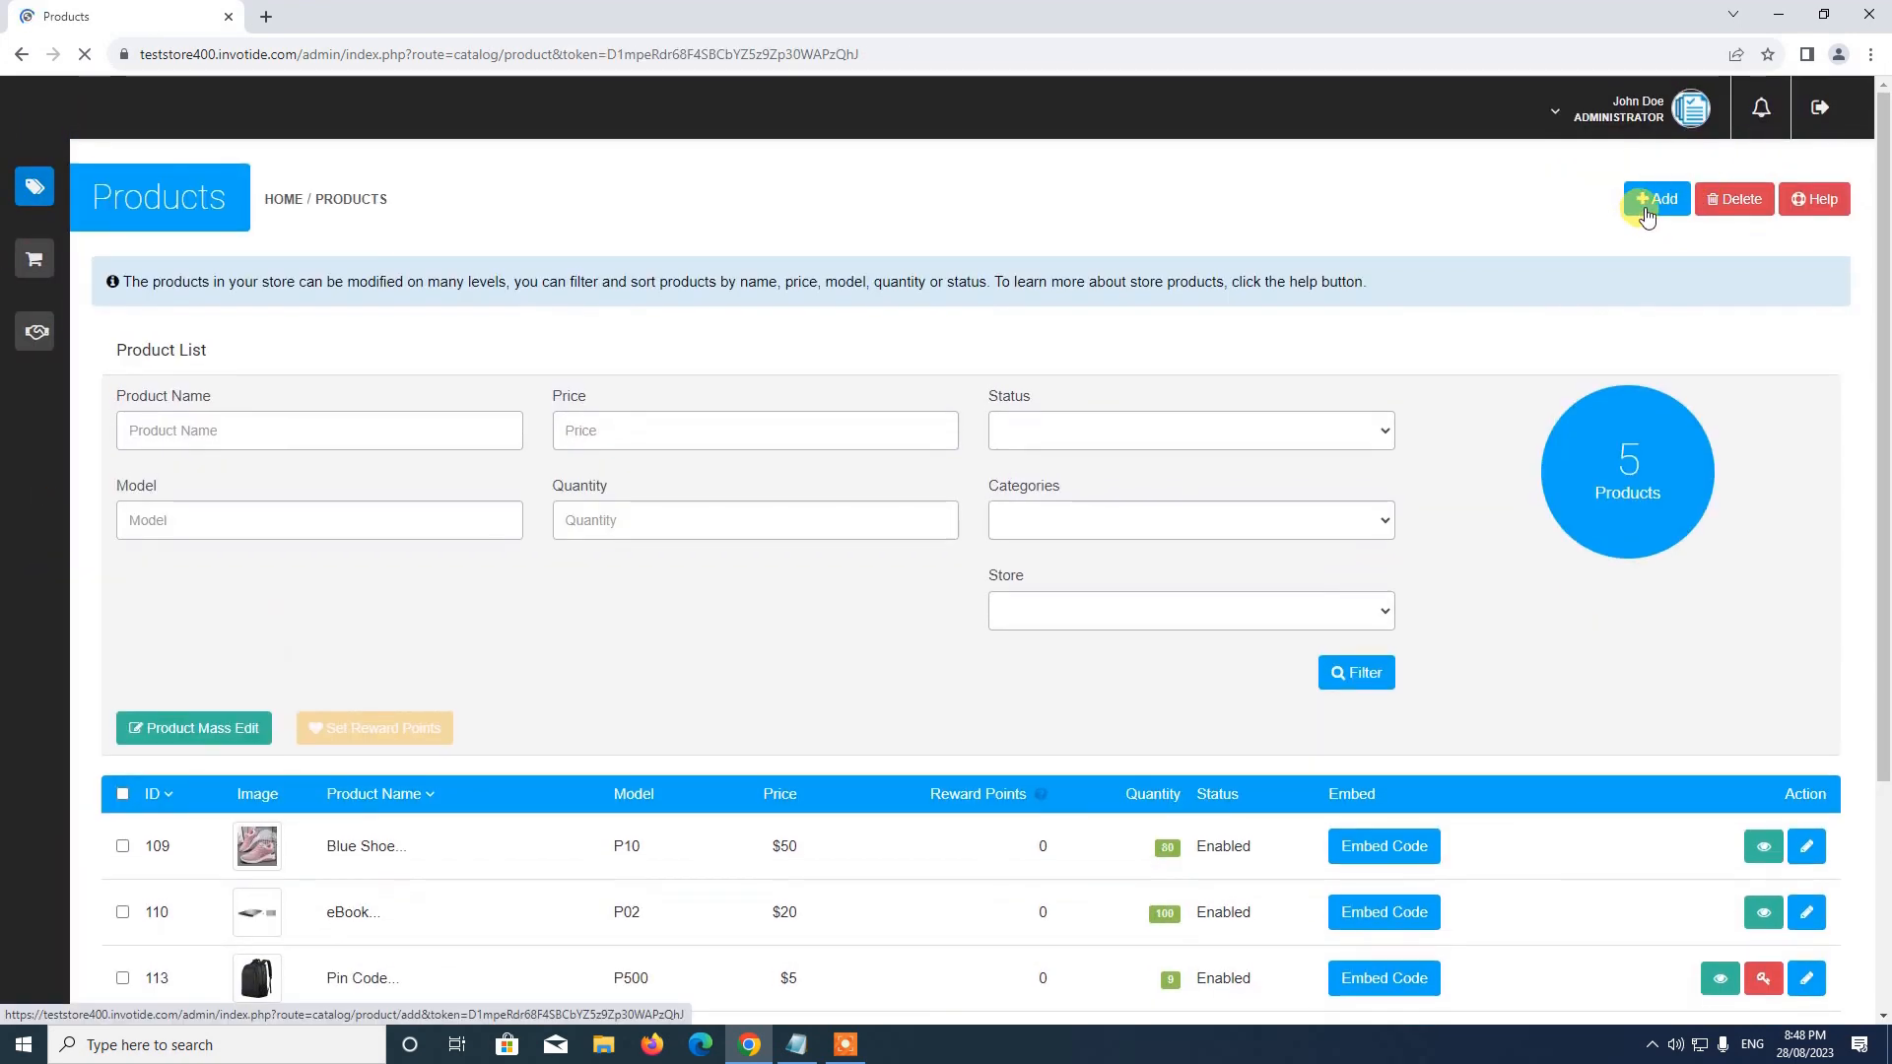
{"action": "left_click", "coordinate": [1644, 209]}
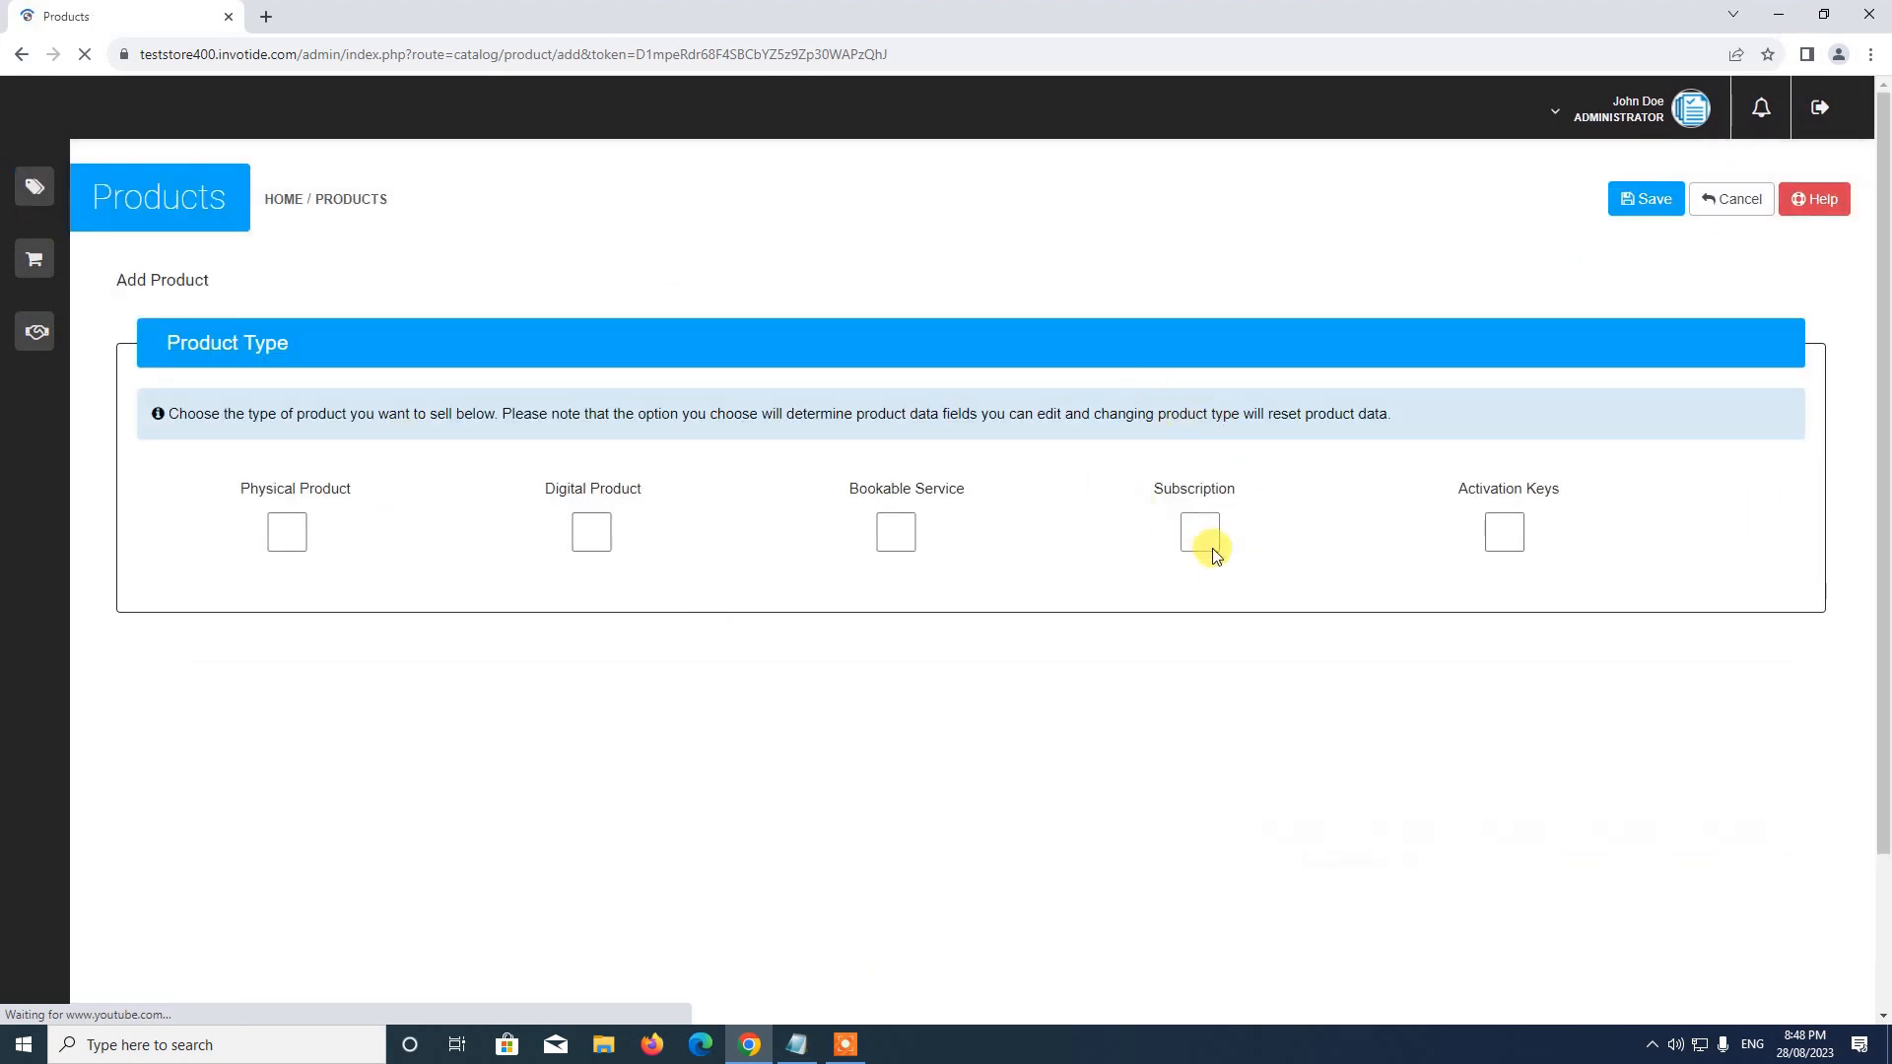
- Choose Subscription as the product type and examine the General and Data fields of the new product form
{"action": "left_click", "coordinate": [1212, 552]}
{"action": "scroll", "coordinate": [591, 453], "scroll_direction": "down", "scroll_amount": 10}
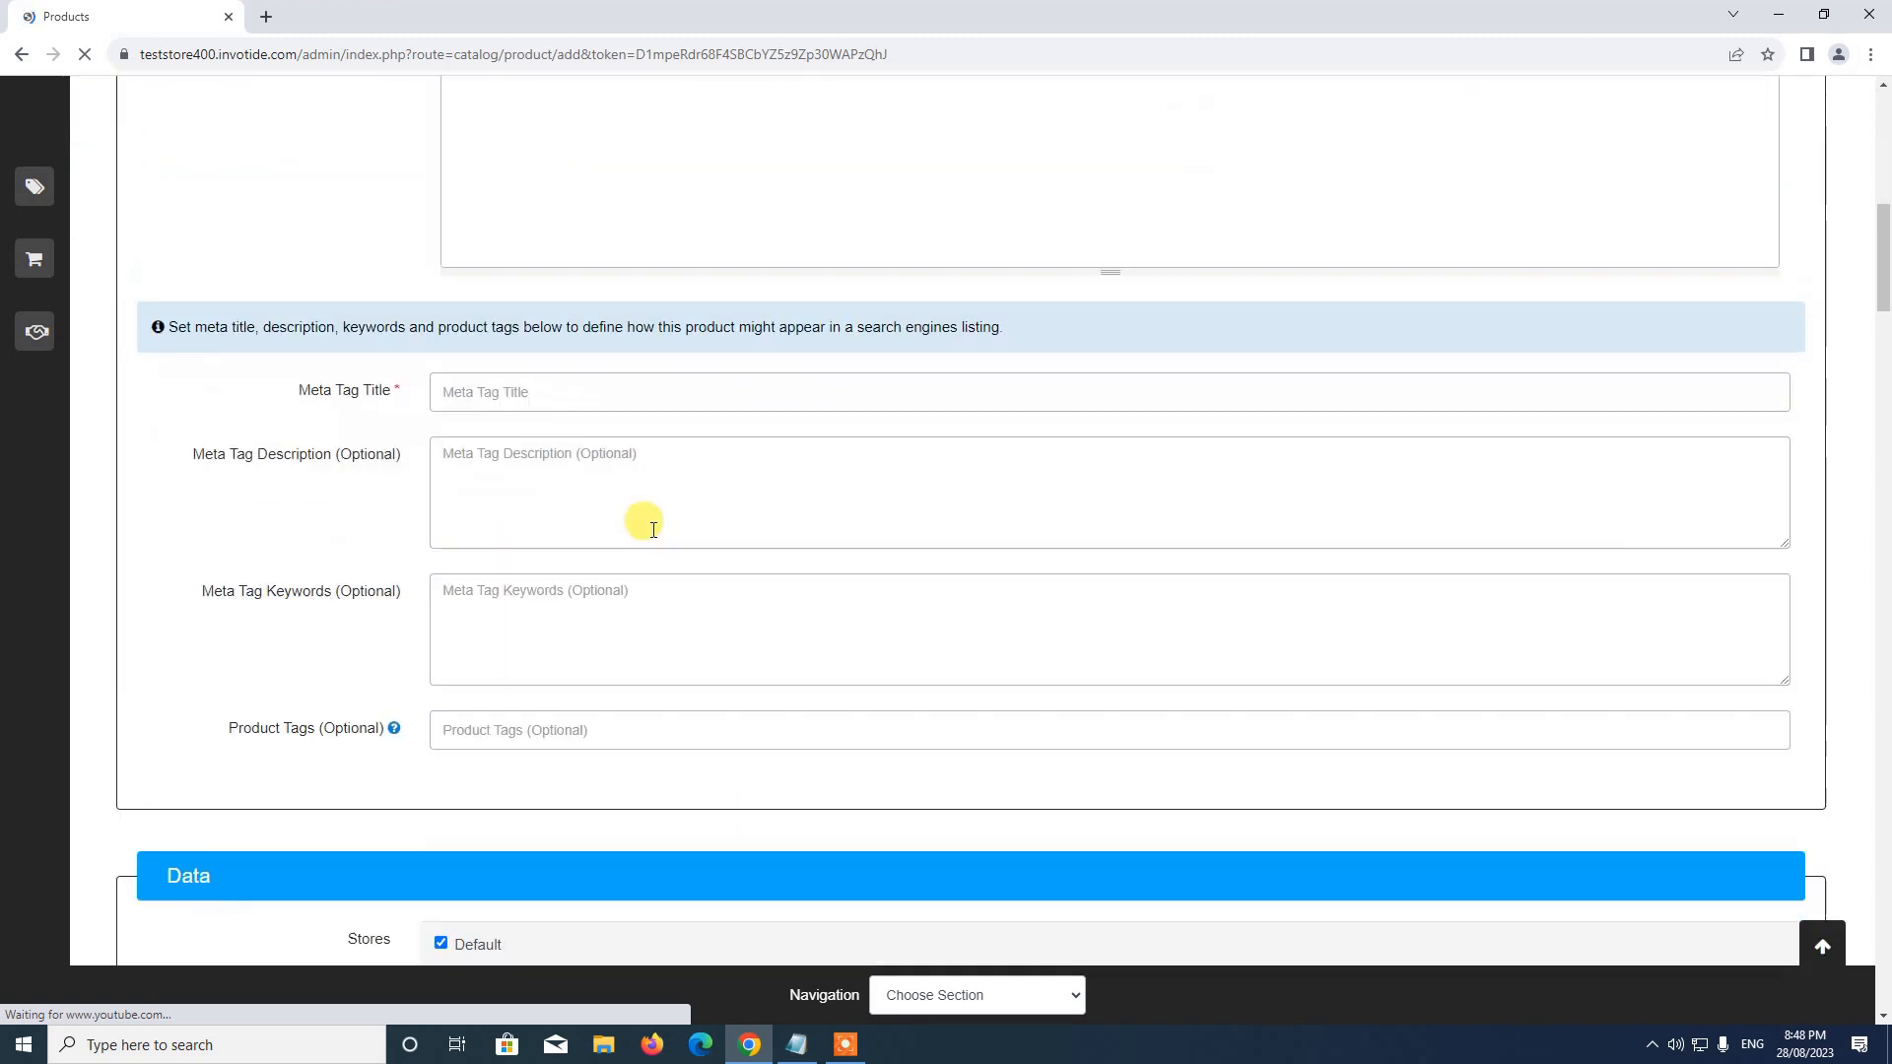
{"action": "scroll", "coordinate": [640, 552], "scroll_direction": "down", "scroll_amount": 10}
{"action": "scroll", "coordinate": [631, 573], "scroll_direction": "up", "scroll_amount": 6}
{"action": "scroll", "coordinate": [638, 572], "scroll_direction": "down", "scroll_amount": 4}
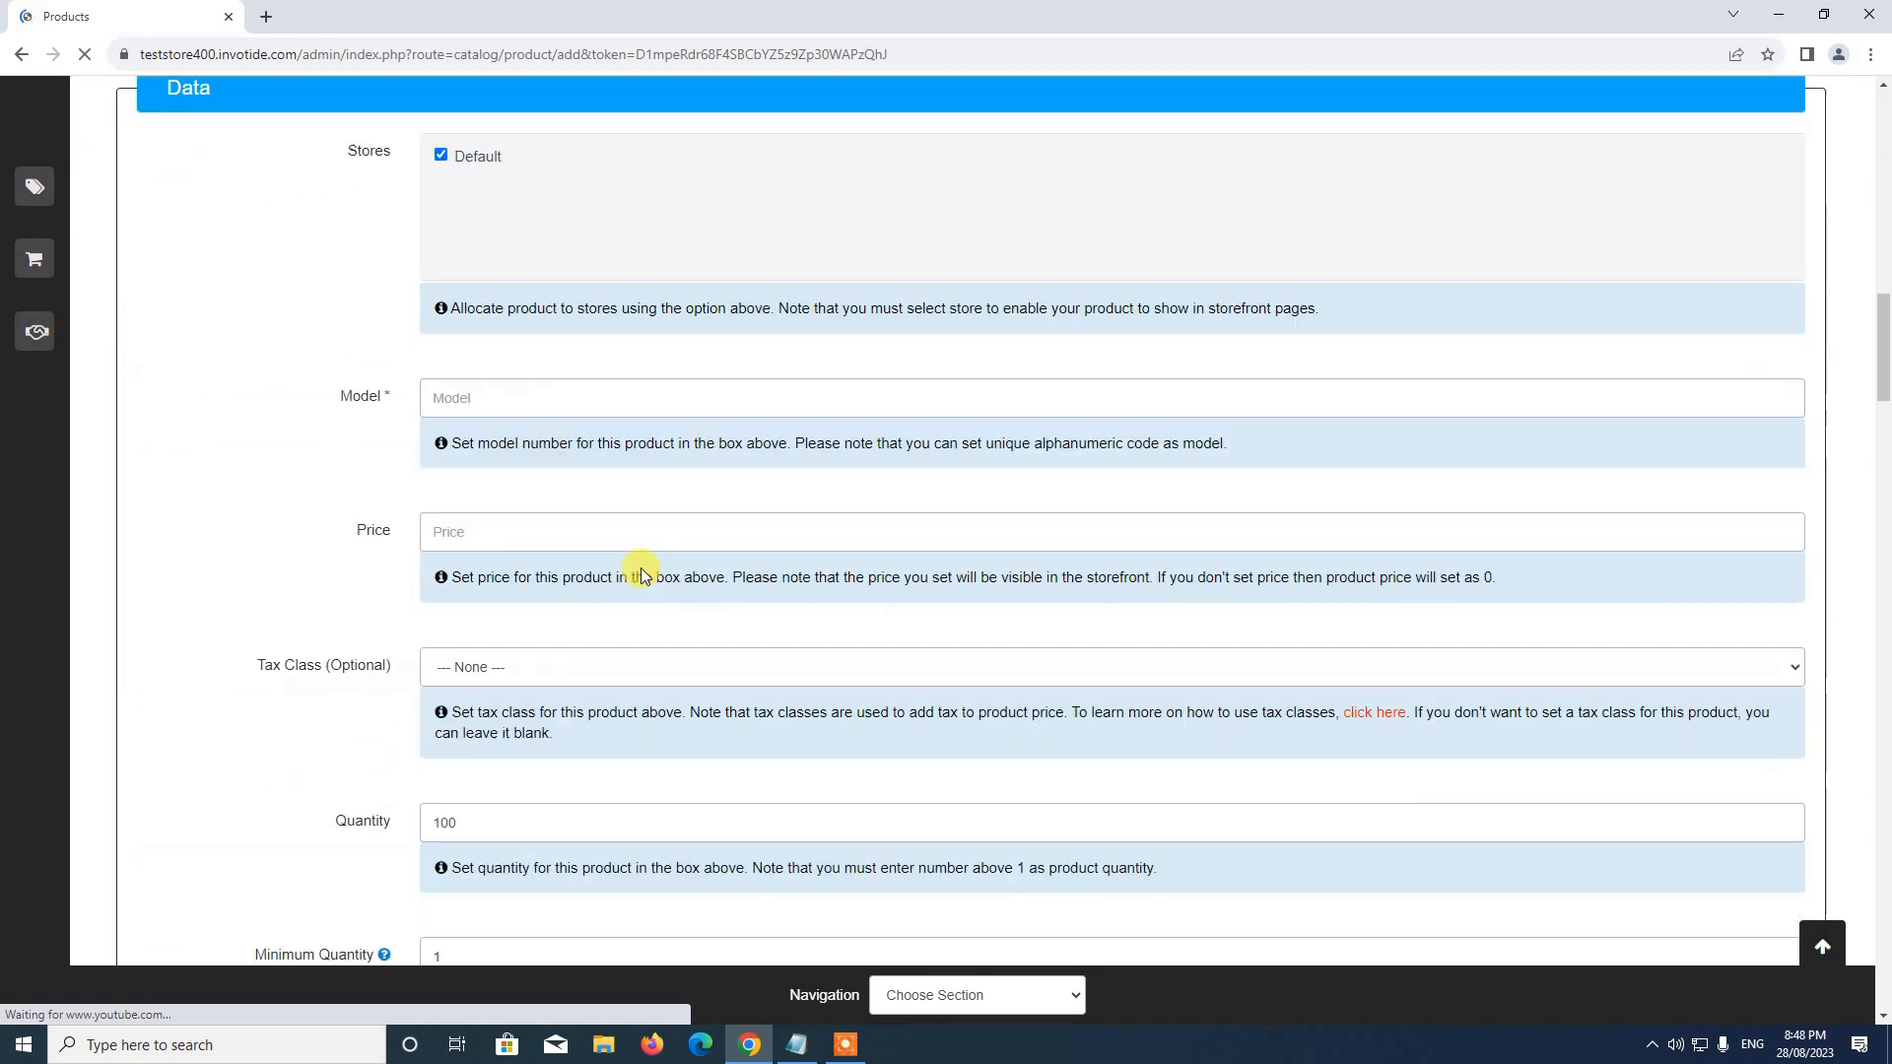
{"action": "scroll", "coordinate": [640, 573], "scroll_direction": "down", "scroll_amount": 6}
{"action": "scroll", "coordinate": [648, 560], "scroll_direction": "up", "scroll_amount": 20}
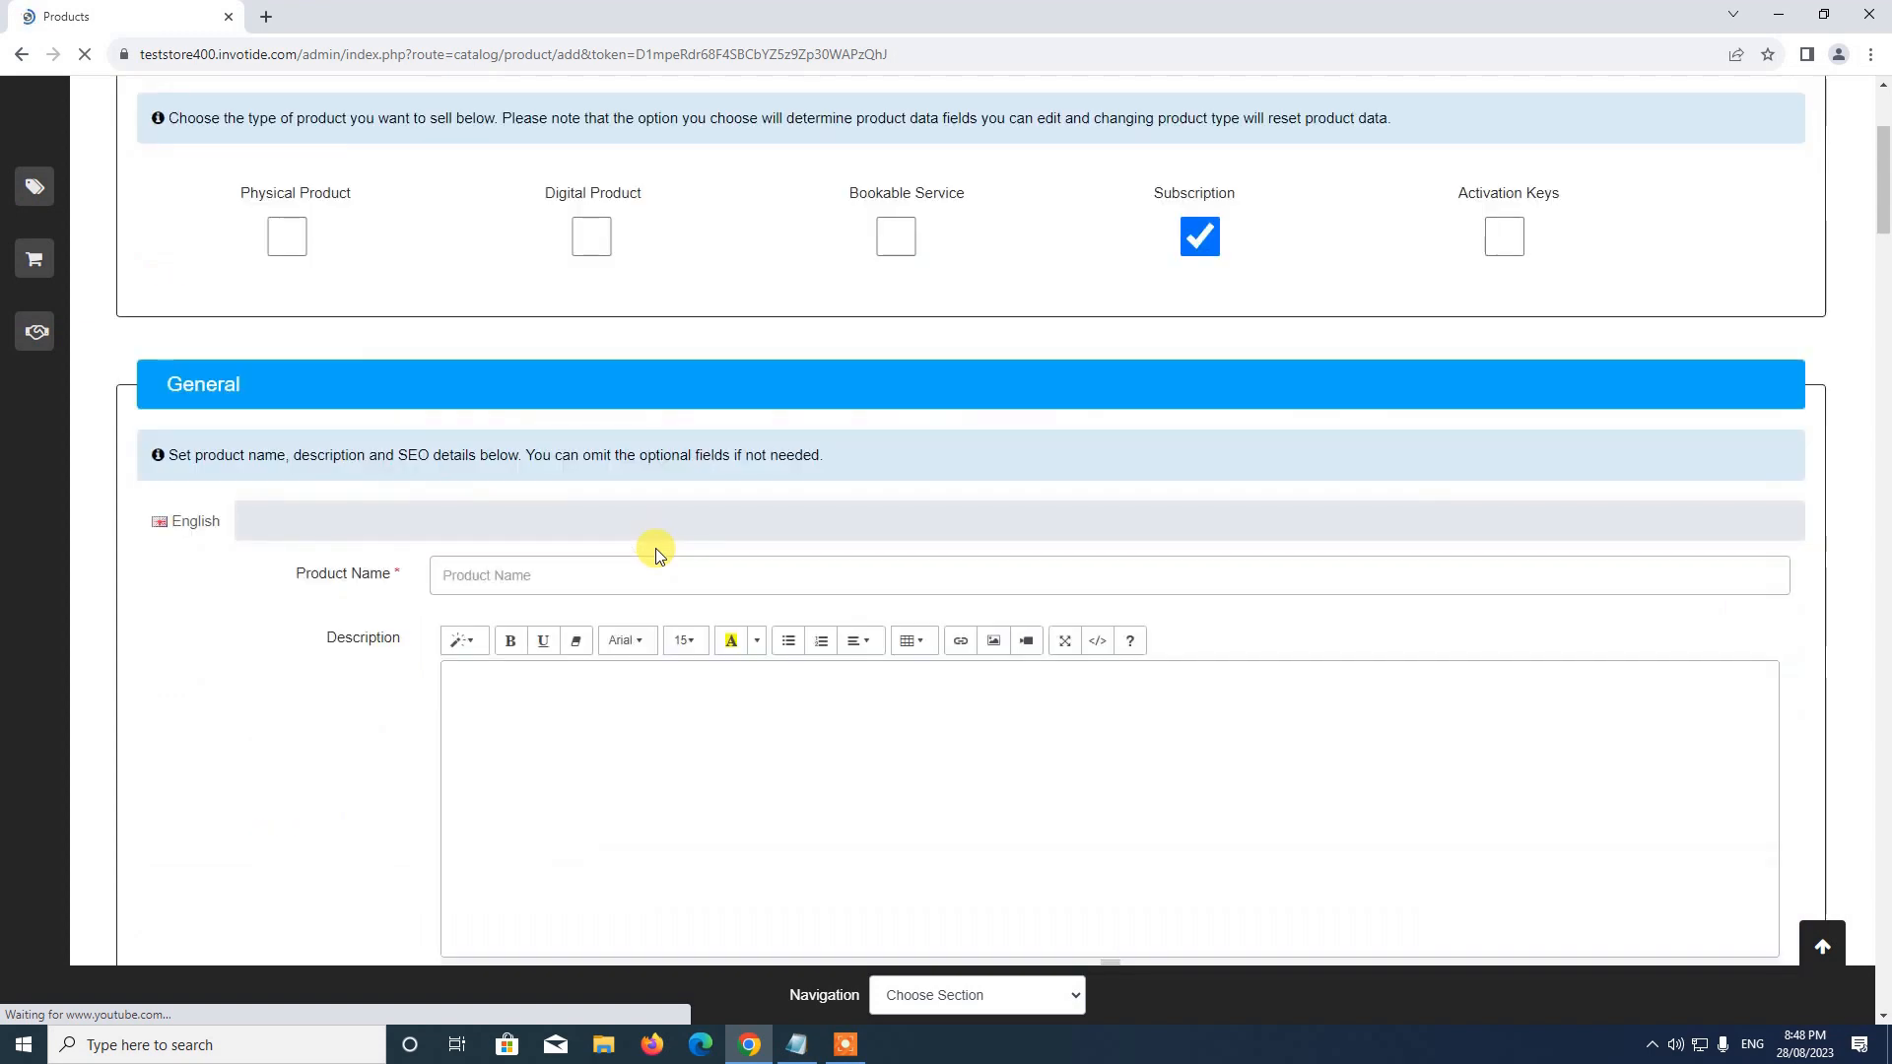
{"action": "scroll", "coordinate": [657, 548], "scroll_direction": "down", "scroll_amount": 8}
{"action": "scroll", "coordinate": [667, 536], "scroll_direction": "up", "scroll_amount": 11}
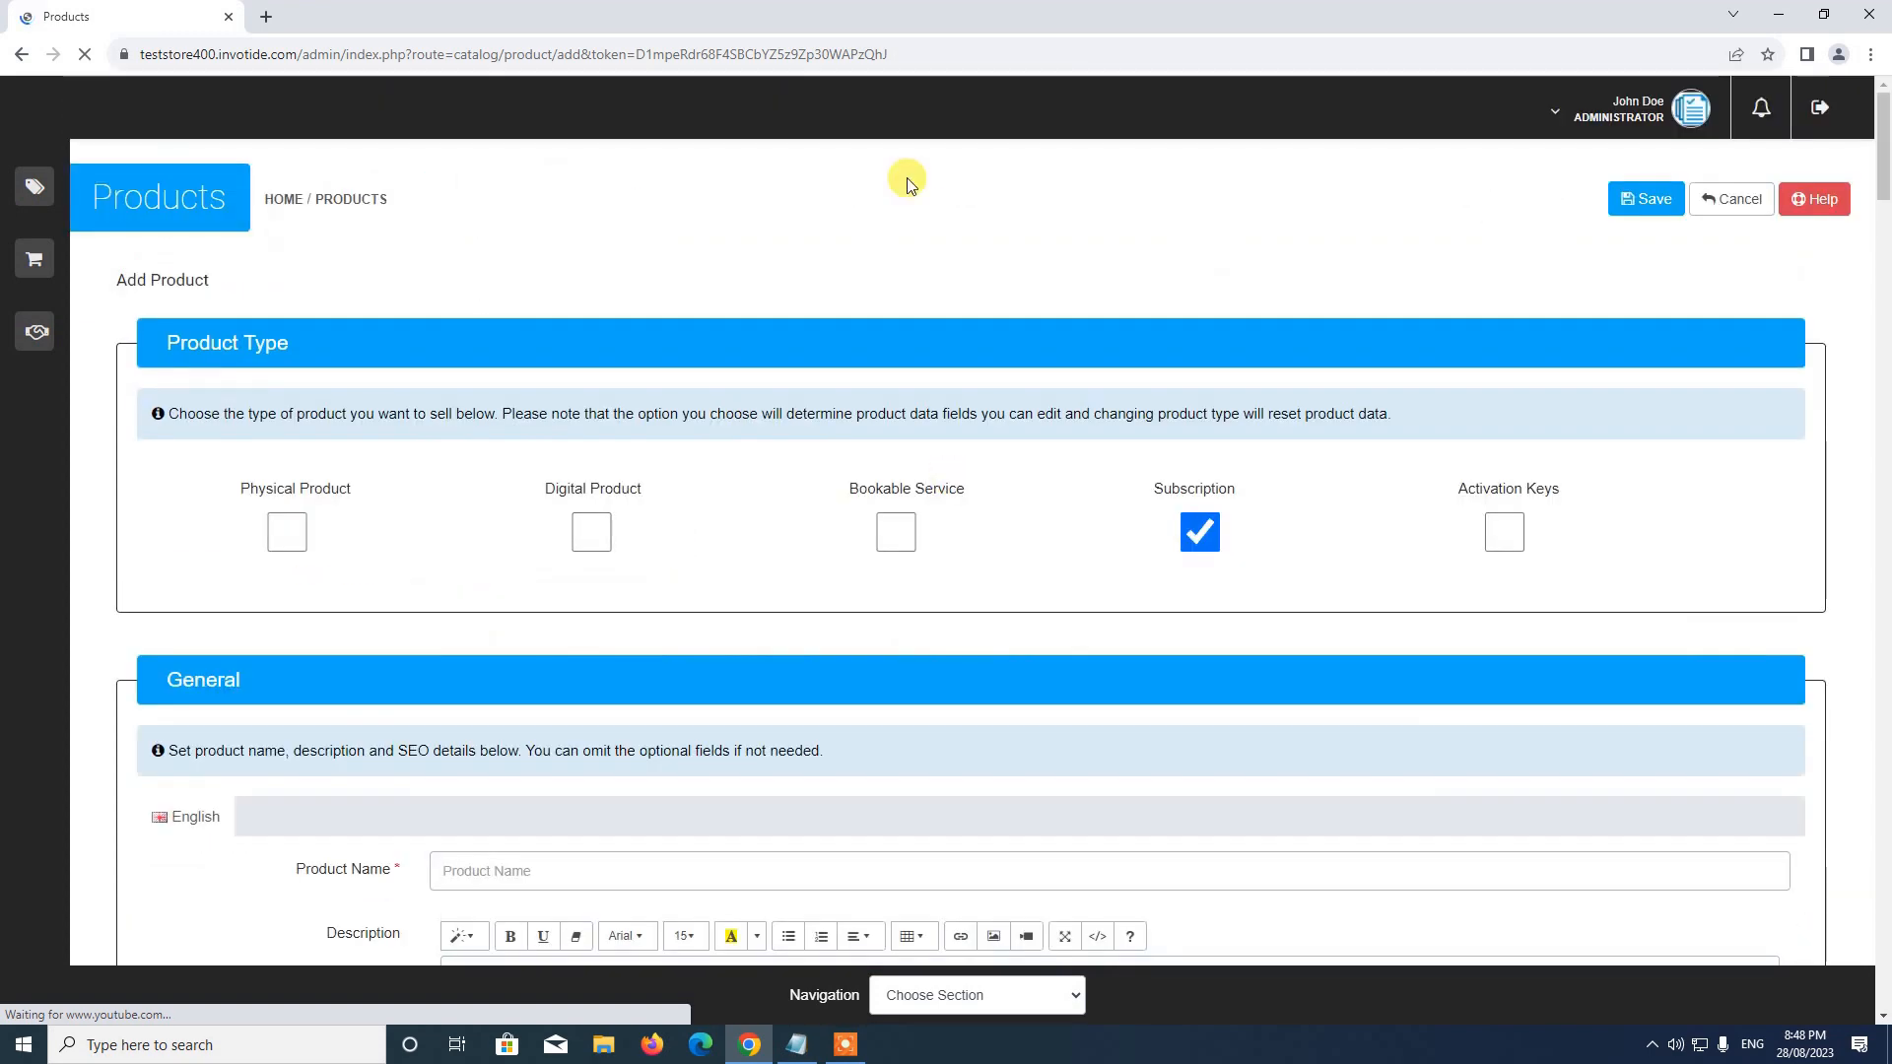
- Open the Product Subscription Manager module from the Selling Products category and review its status, payment method and customer permission settings
{"action": "mouse_move", "coordinate": [35, 187]}
{"action": "left_click", "coordinate": [116, 187]}
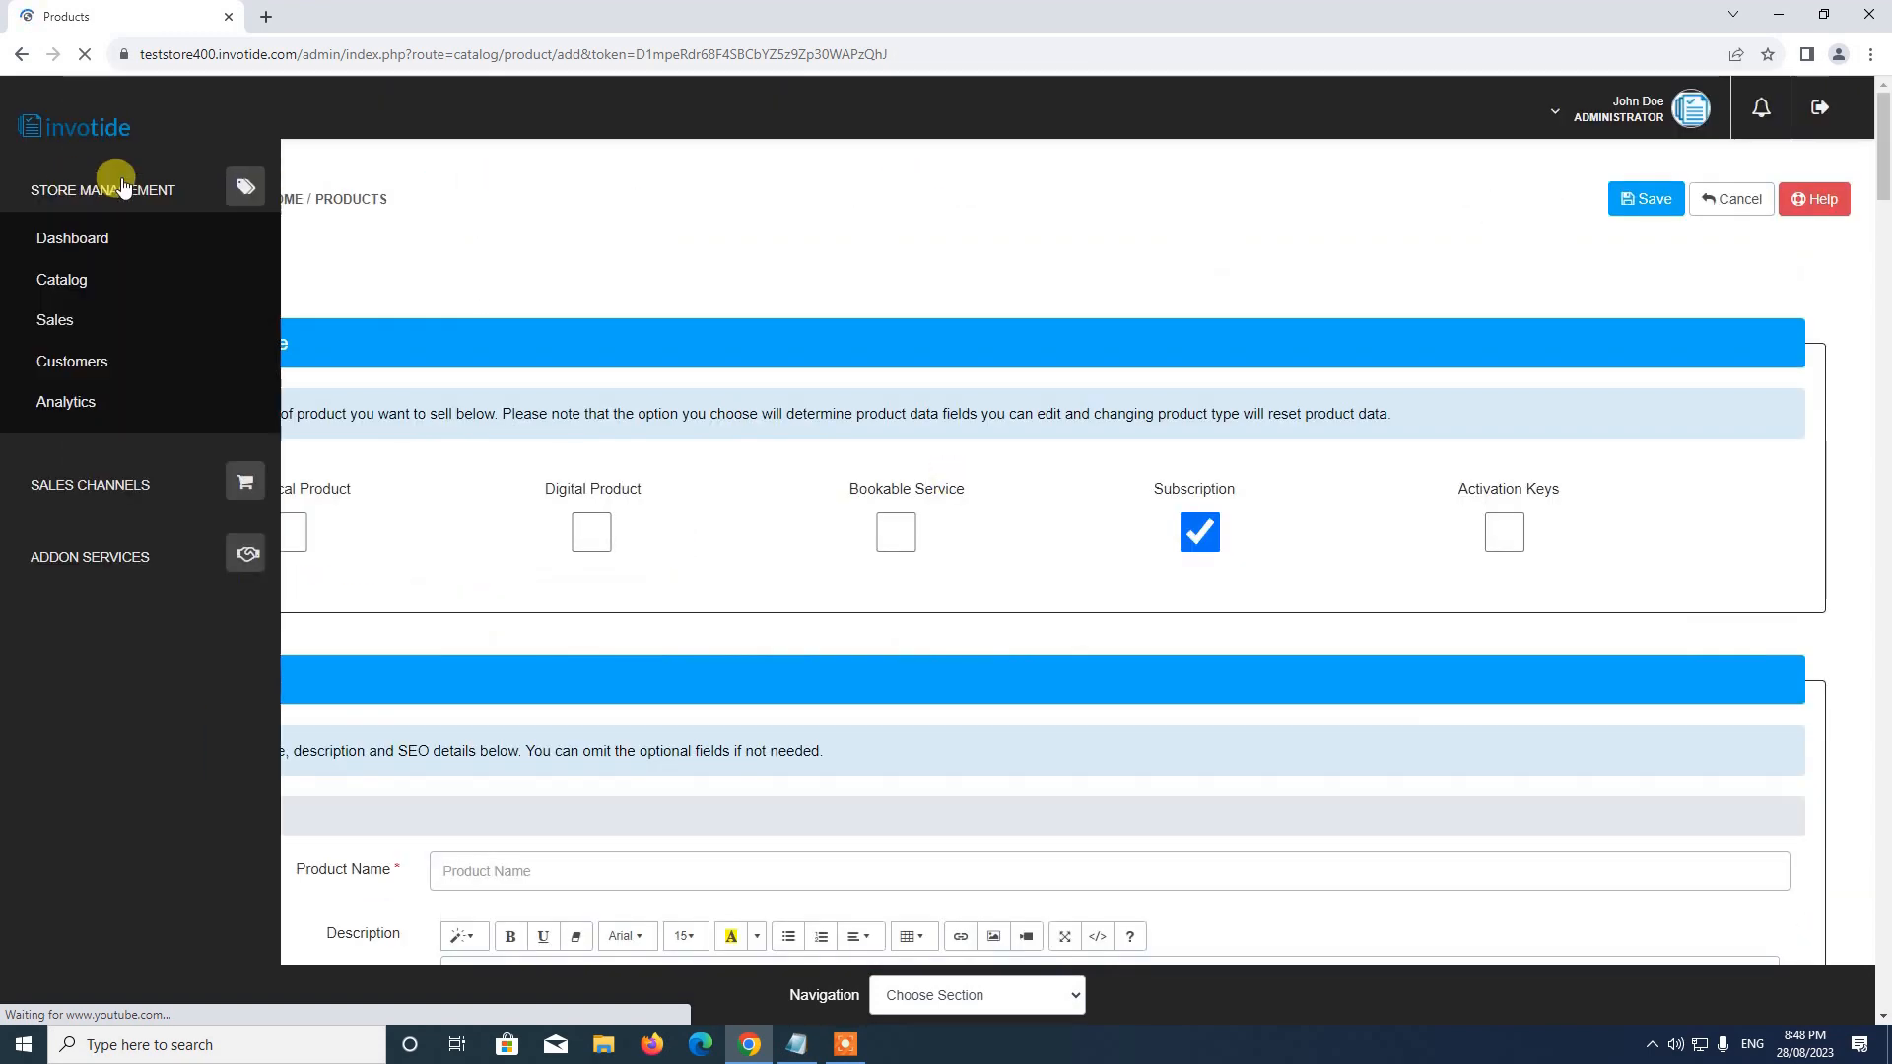
{"action": "left_click", "coordinate": [65, 530]}
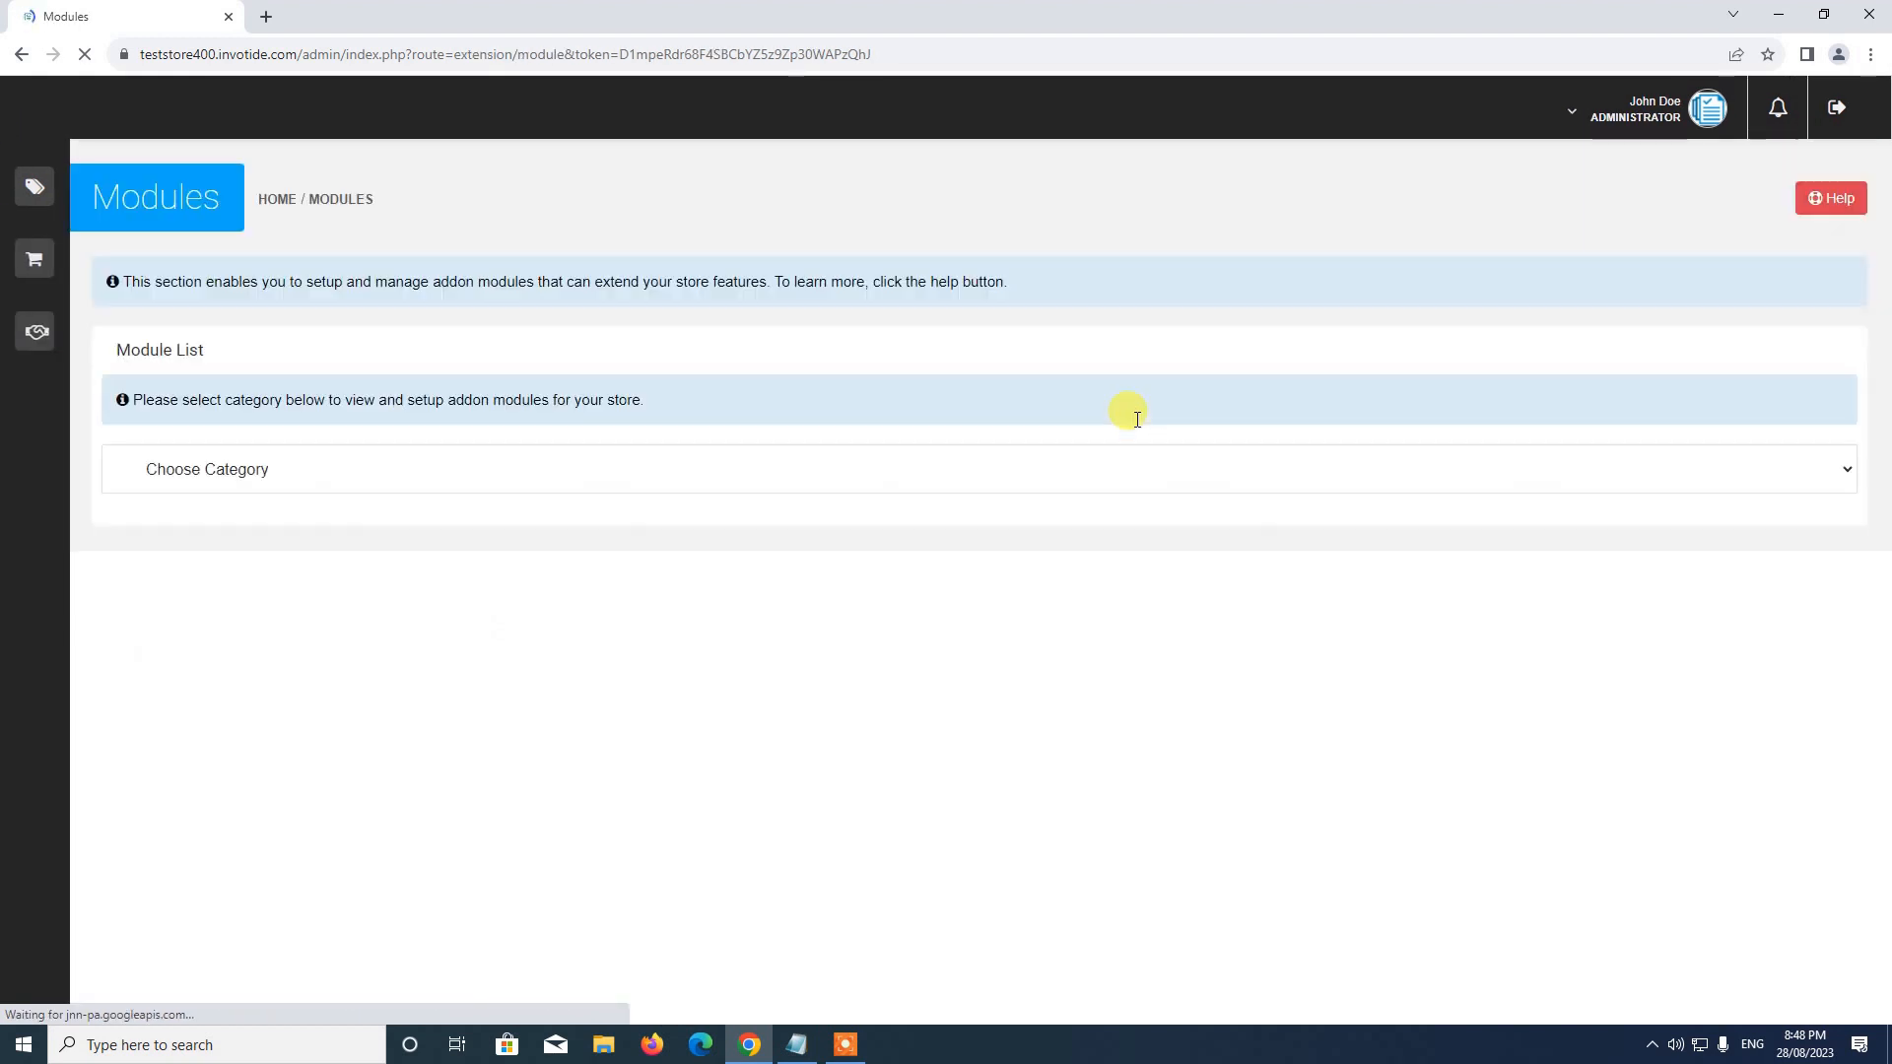
{"action": "left_click", "coordinate": [329, 476]}
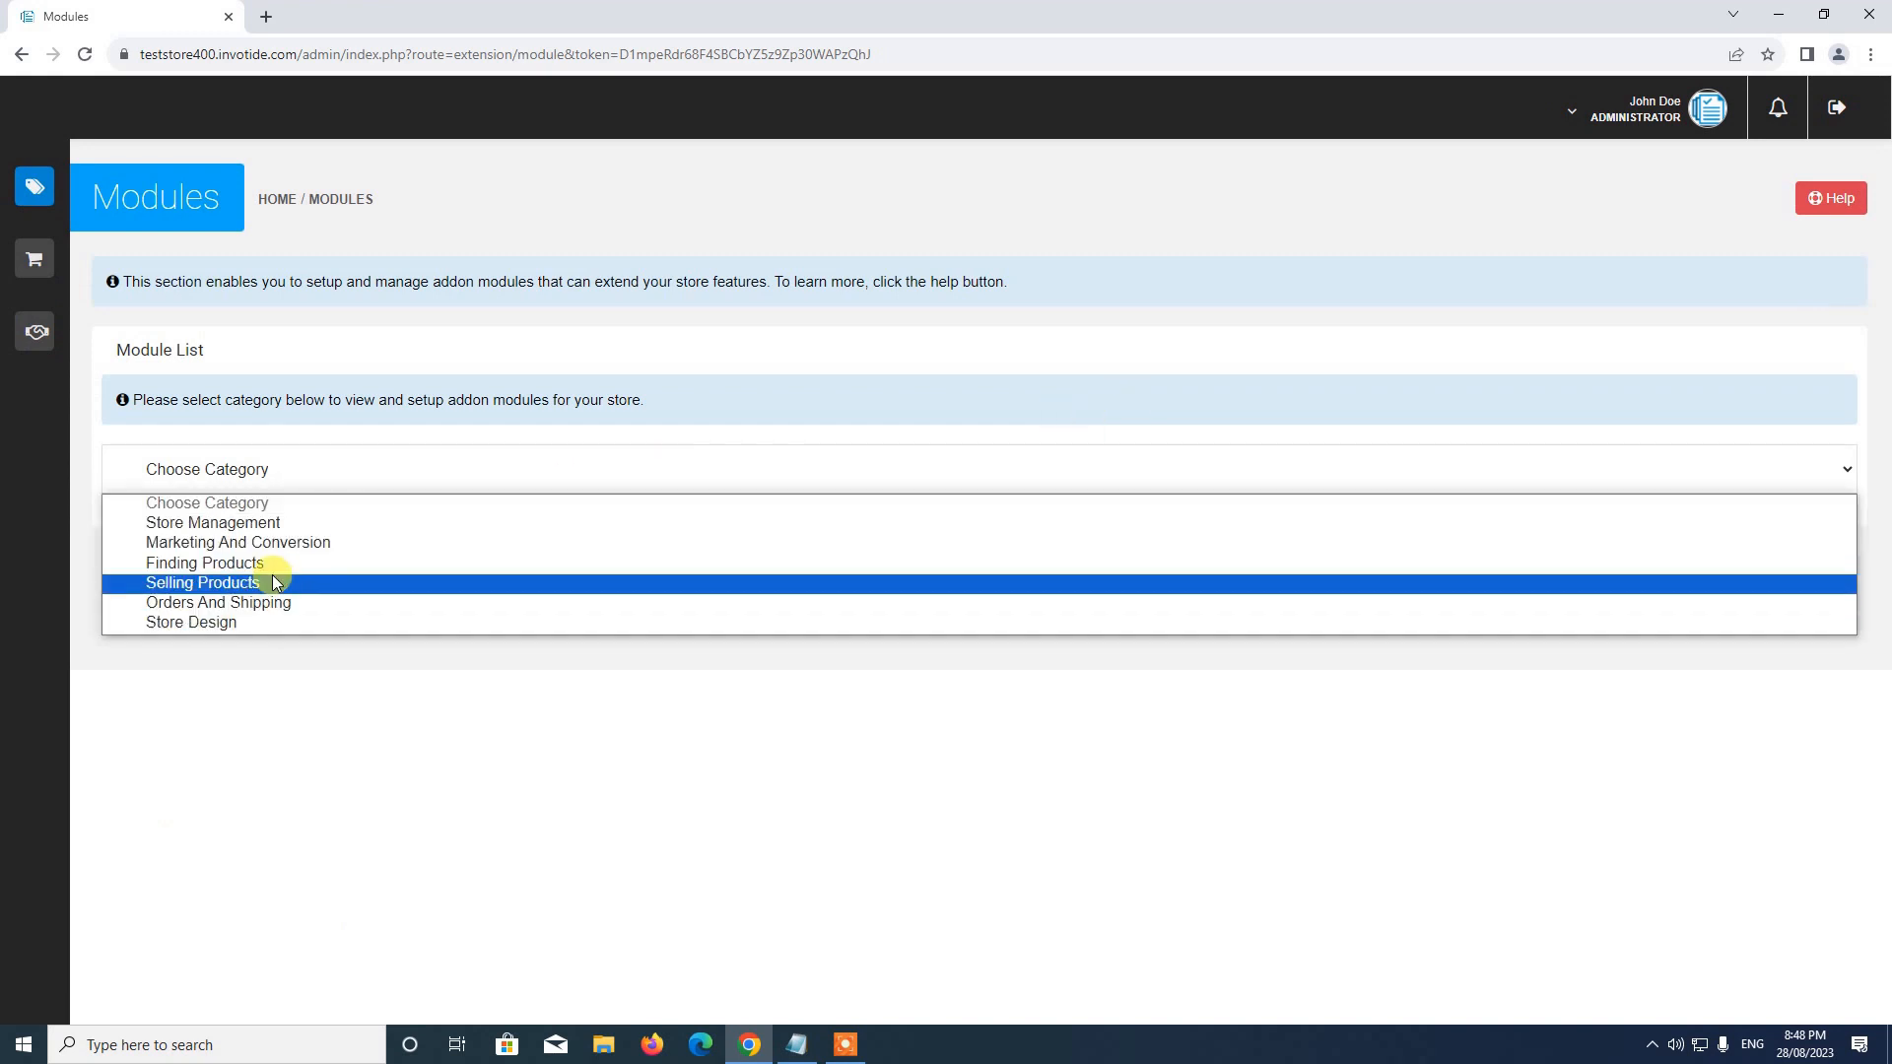
{"action": "left_click", "coordinate": [231, 581]}
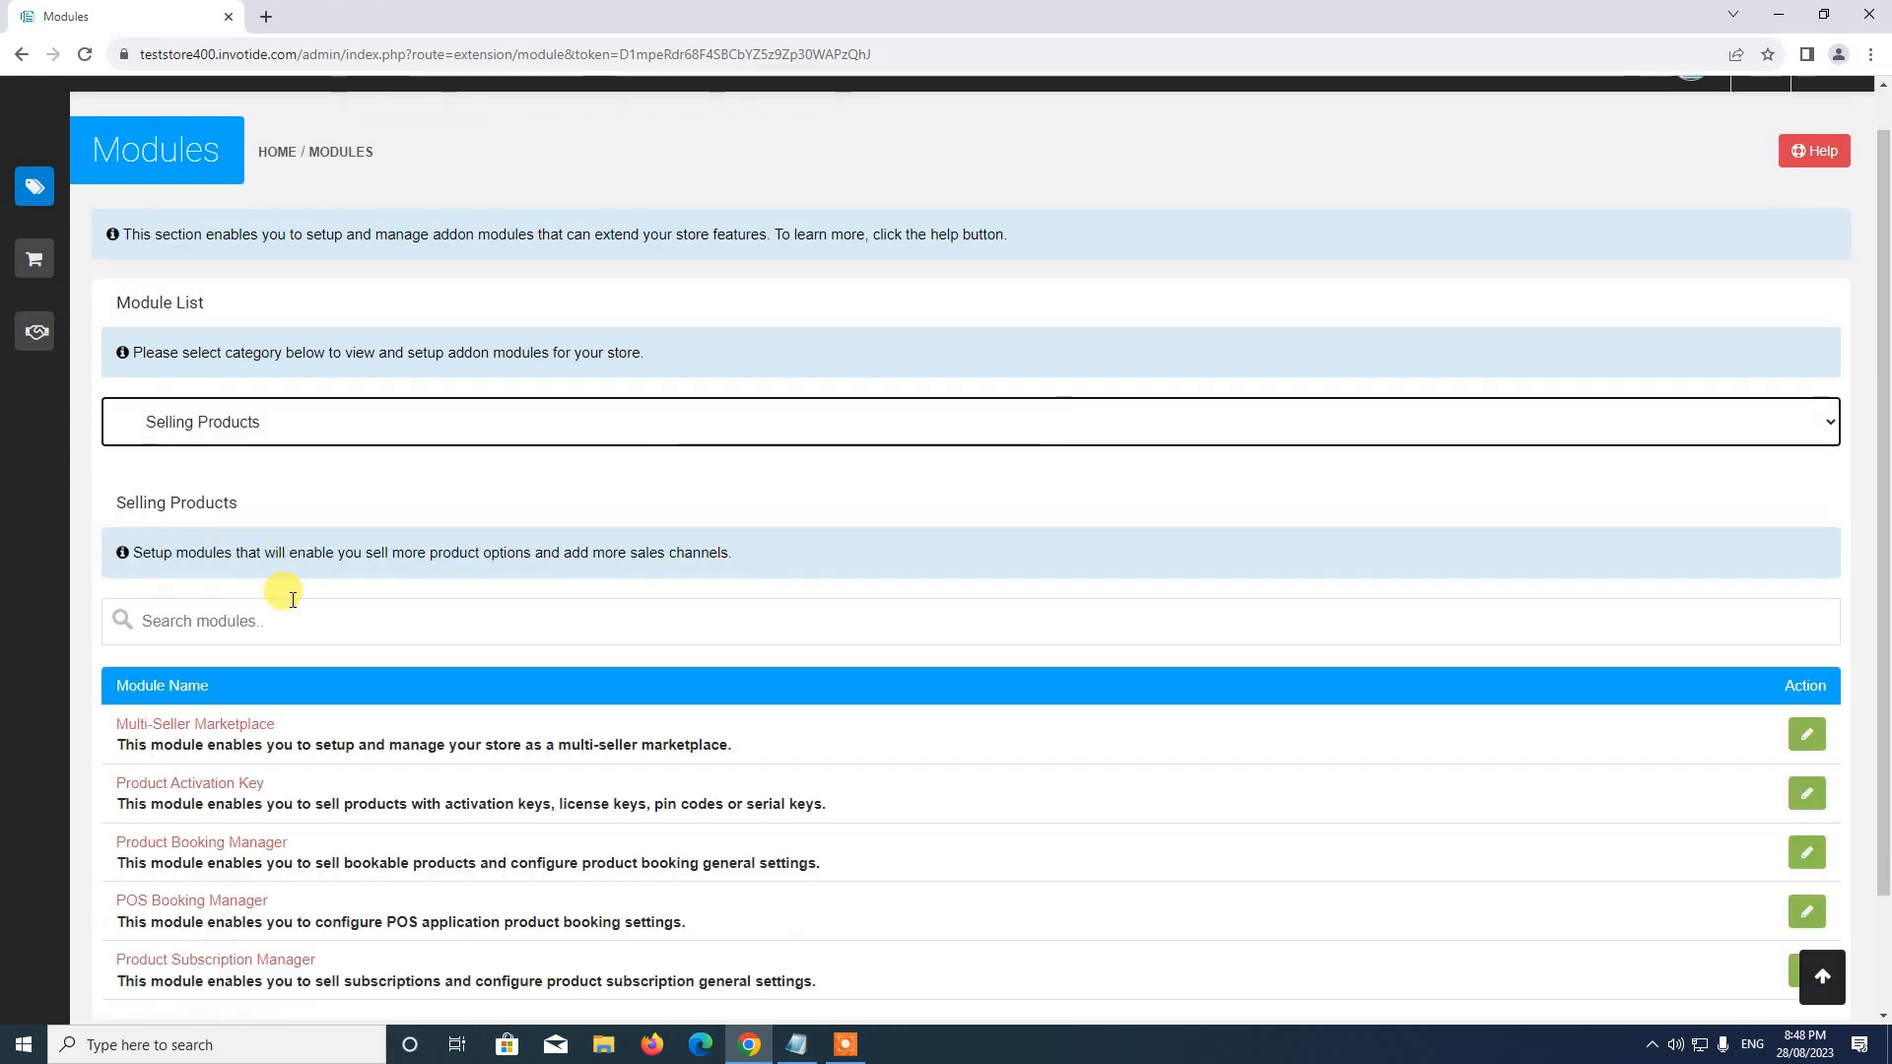
{"action": "scroll", "coordinate": [279, 591], "scroll_direction": "down", "scroll_amount": 2}
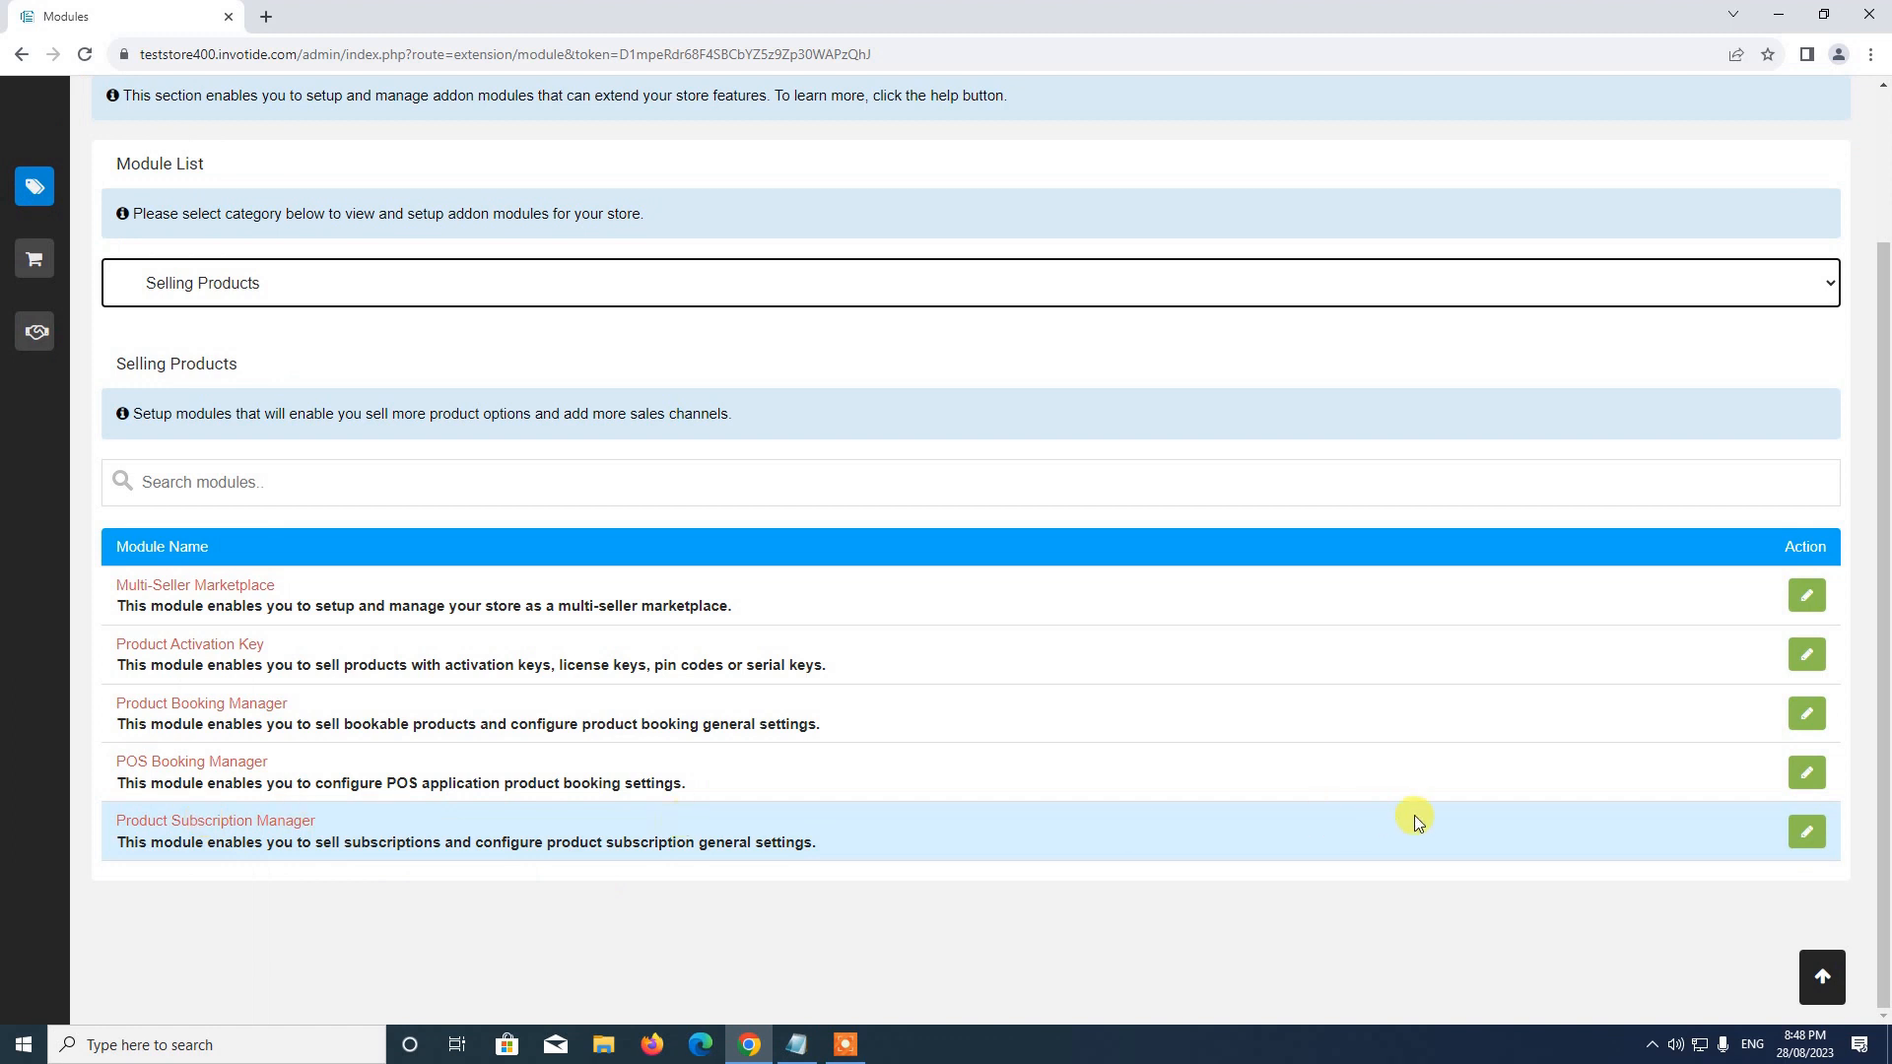
{"action": "left_click", "coordinate": [1807, 830]}
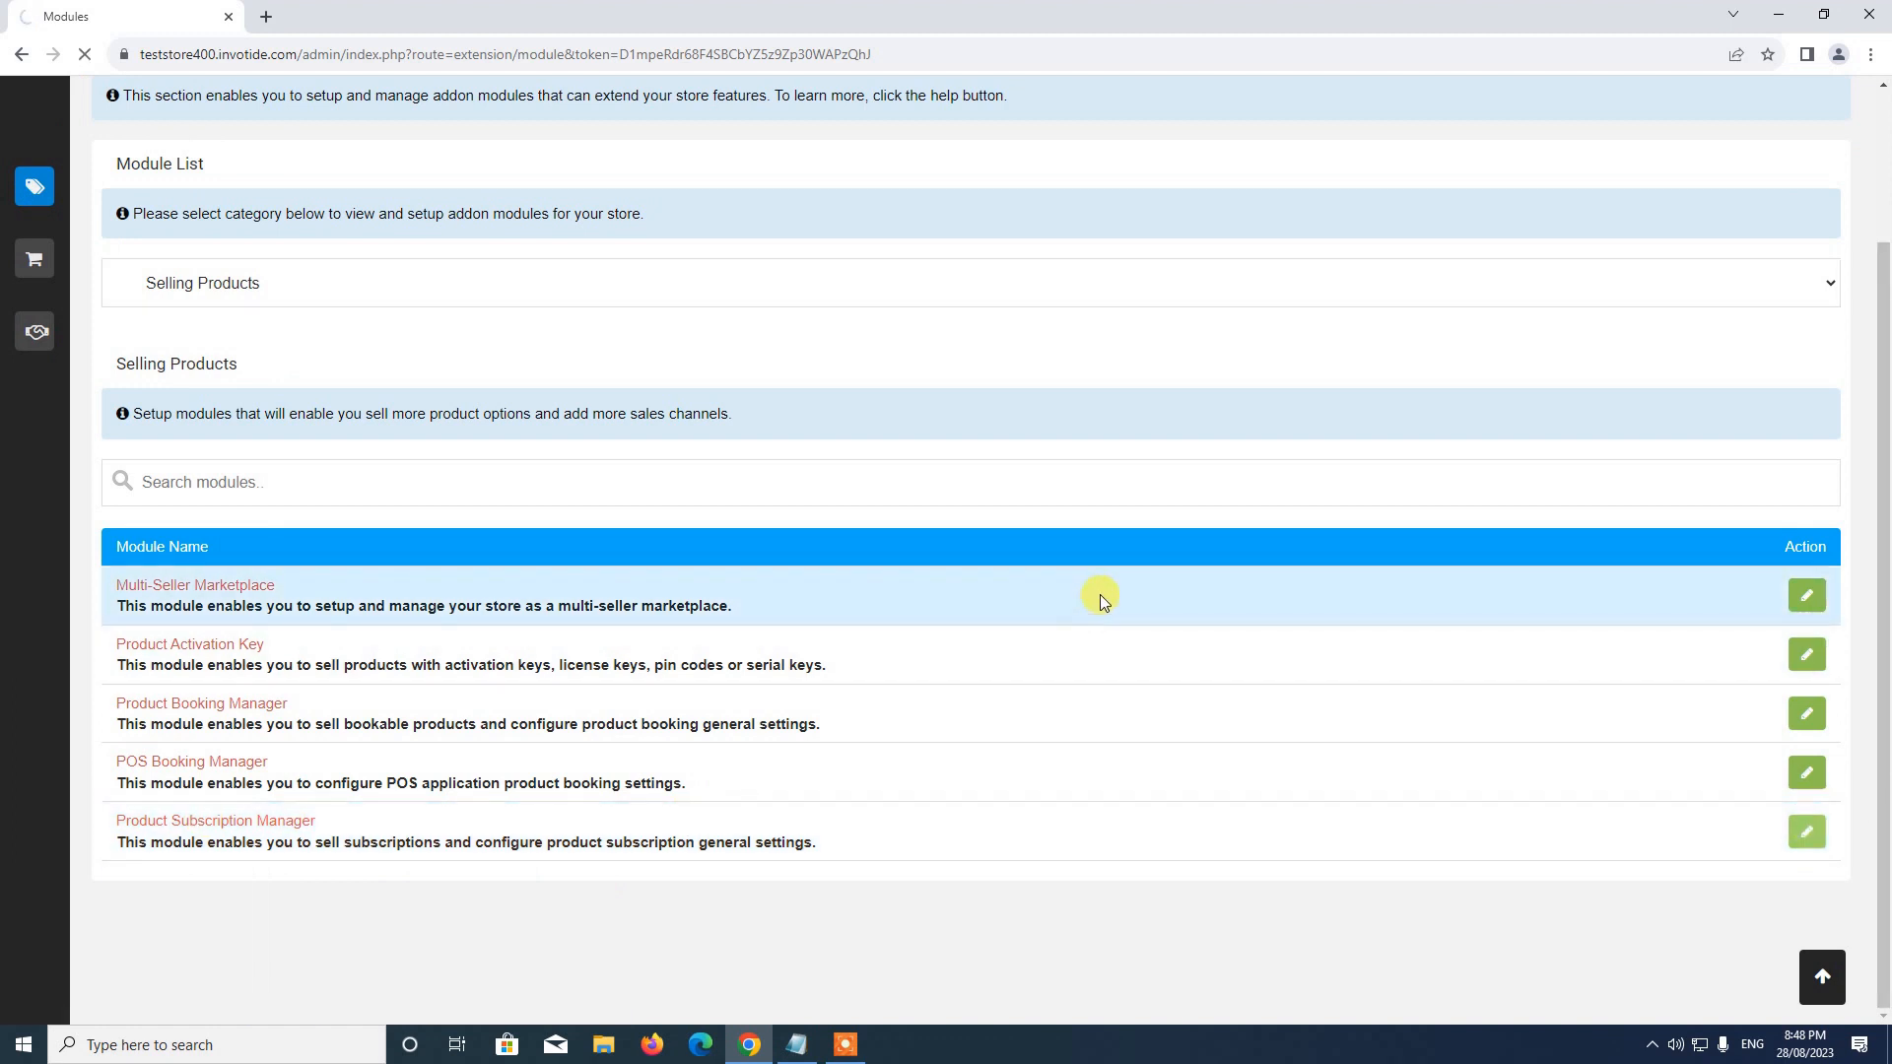
{"action": "scroll", "coordinate": [1099, 594], "scroll_direction": "down", "scroll_amount": 1}
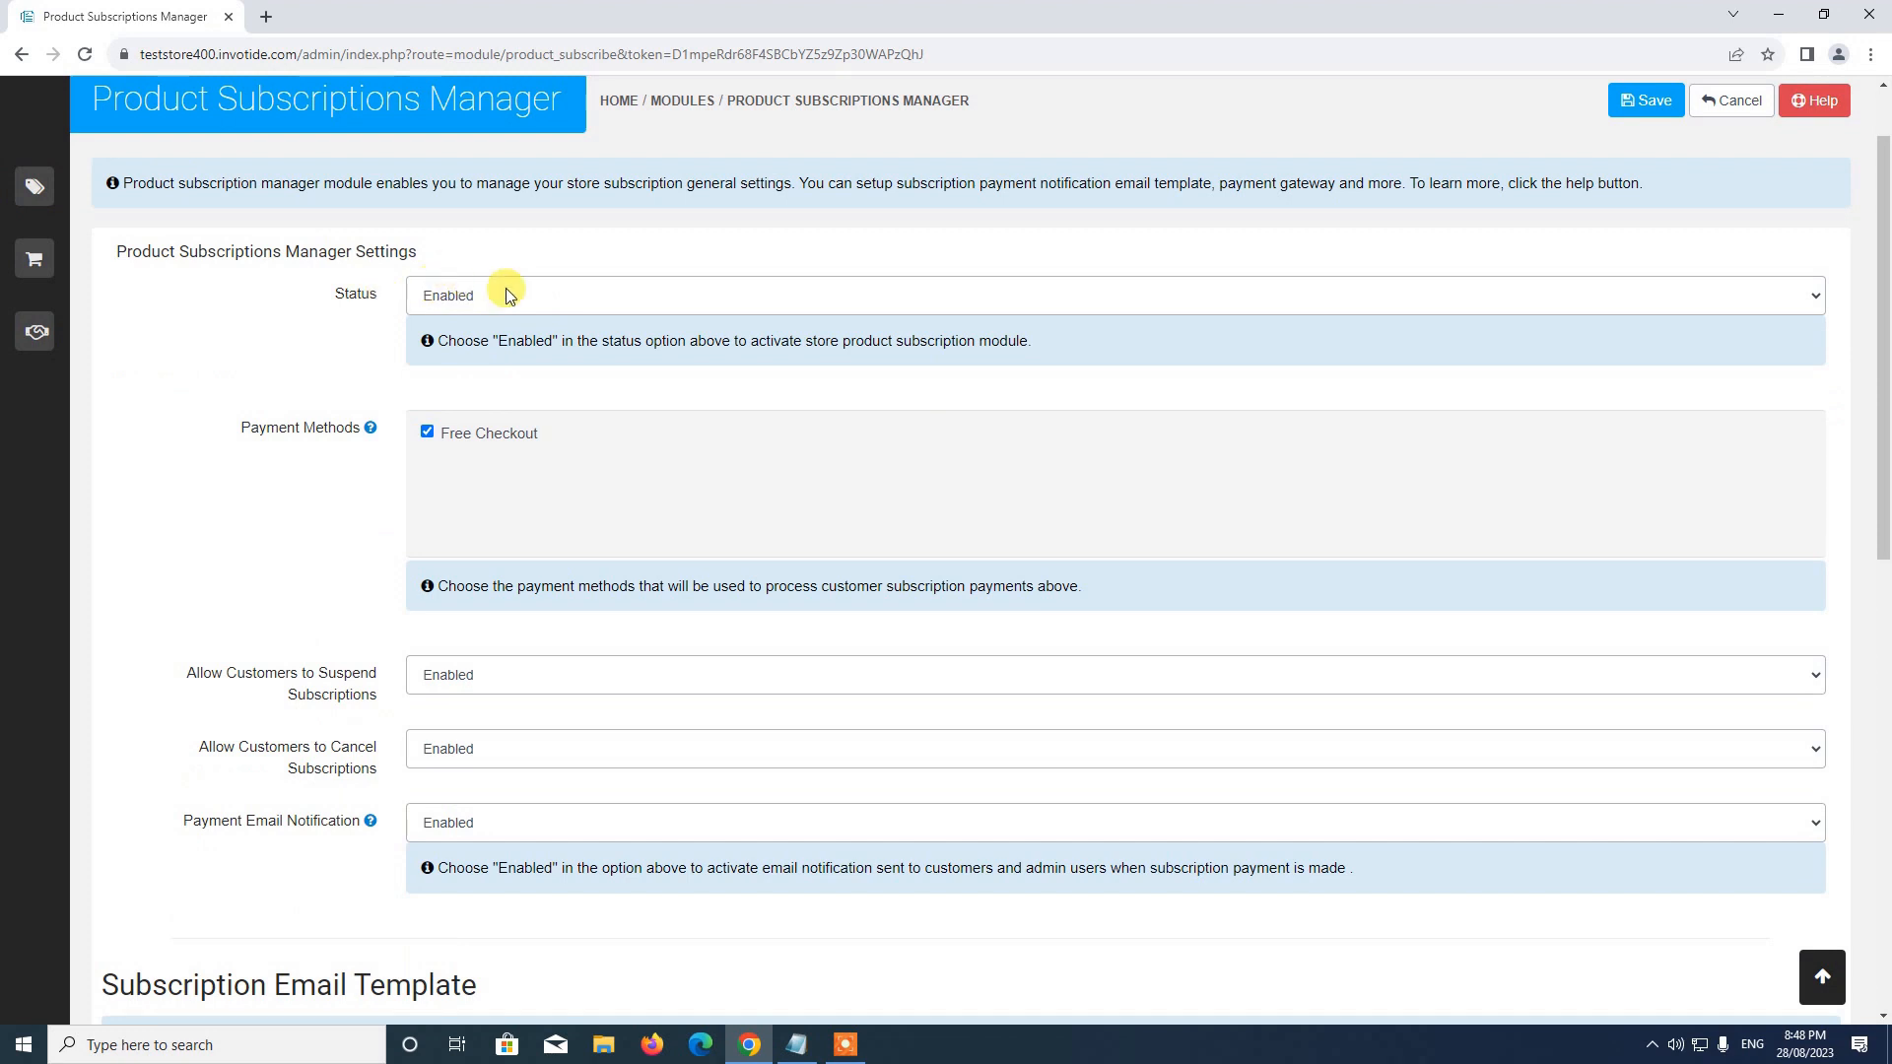
{"action": "scroll", "coordinate": [482, 300], "scroll_direction": "down", "scroll_amount": 1}
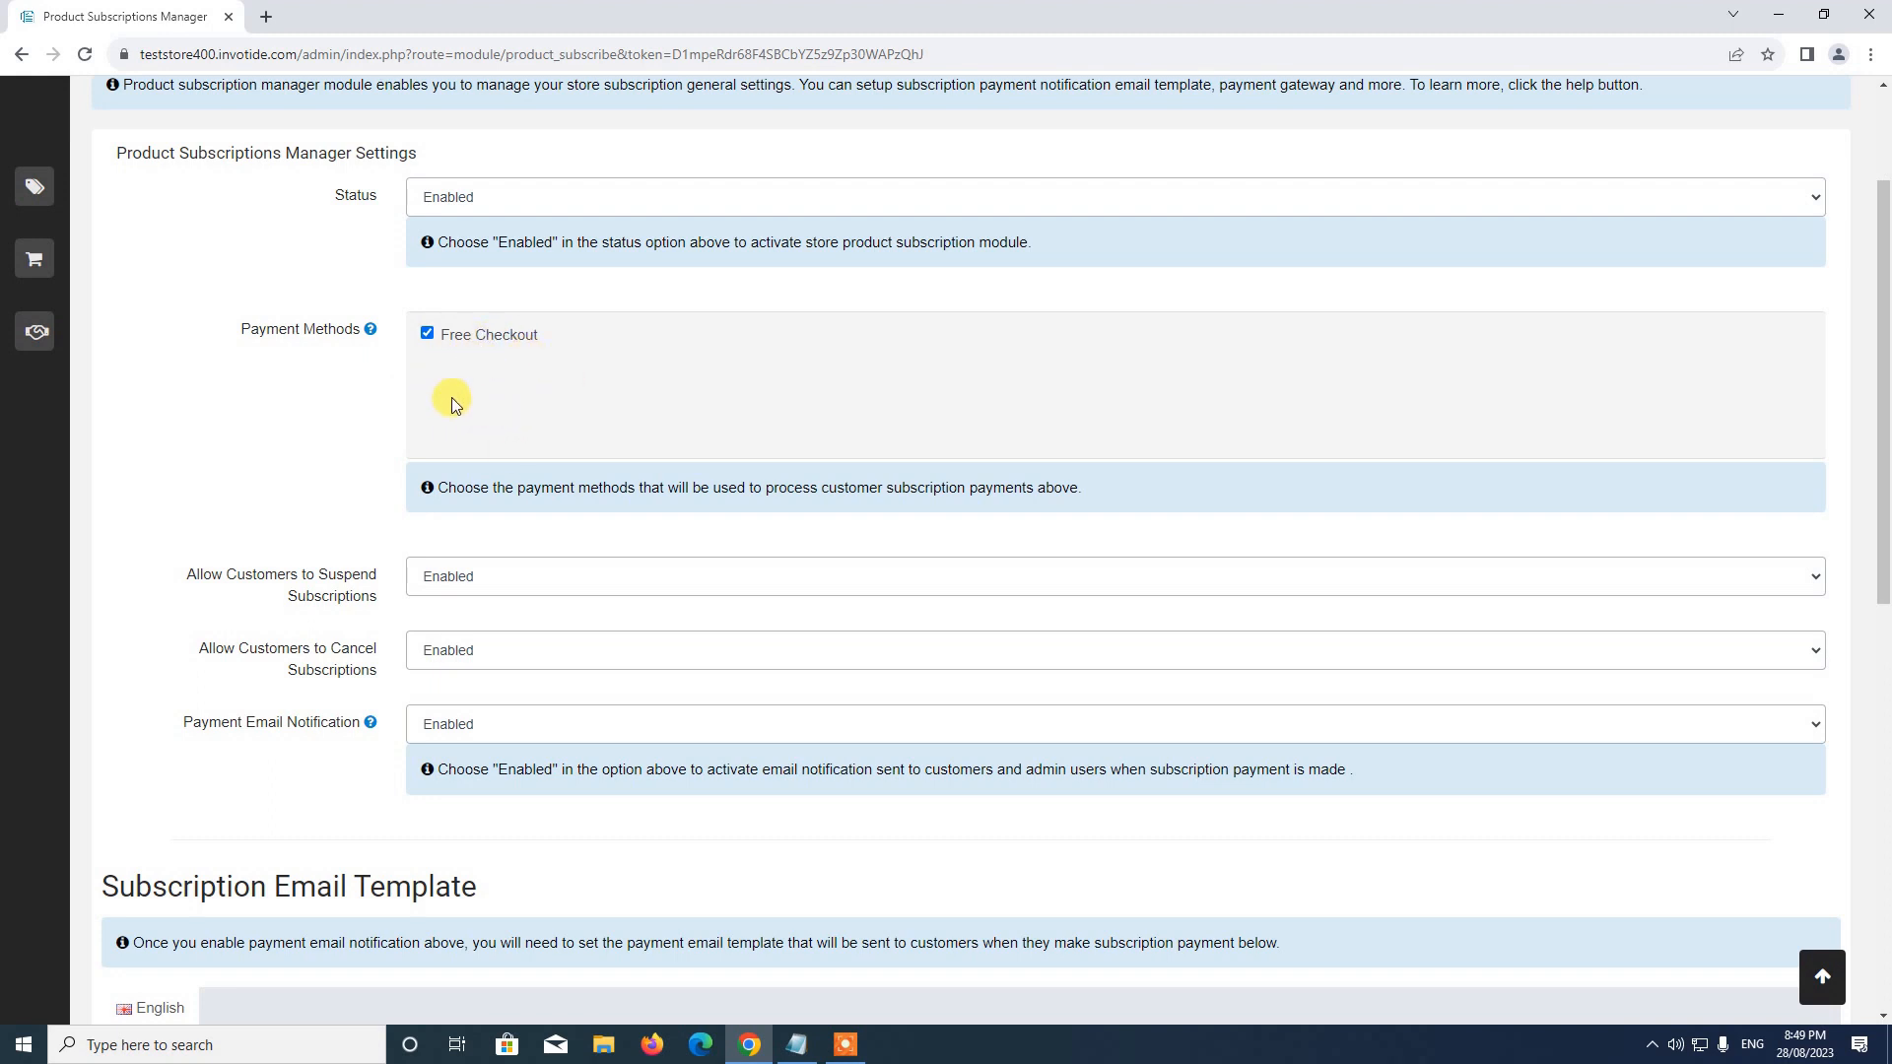
- Open the store's payment settings, list the payment methods for Africa and edit Paystack
{"action": "left_click", "coordinate": [89, 195]}
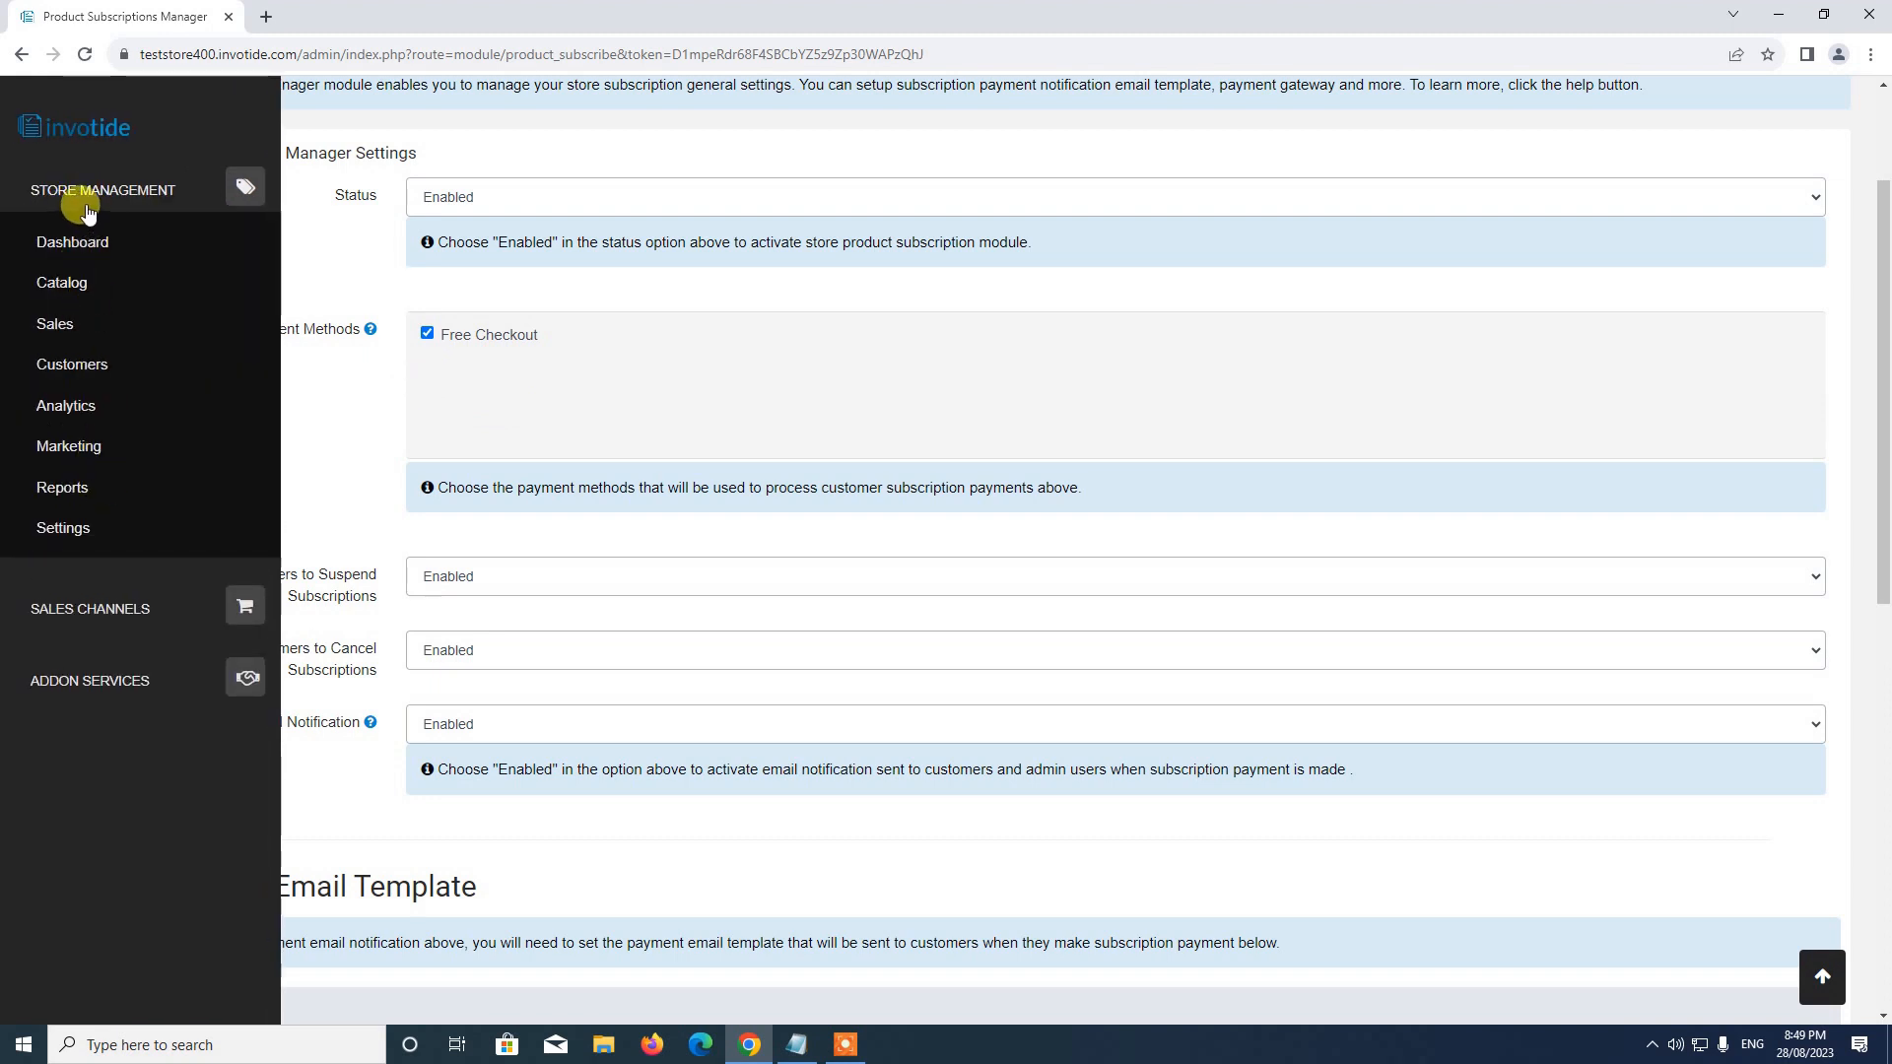
{"action": "left_click", "coordinate": [65, 527]}
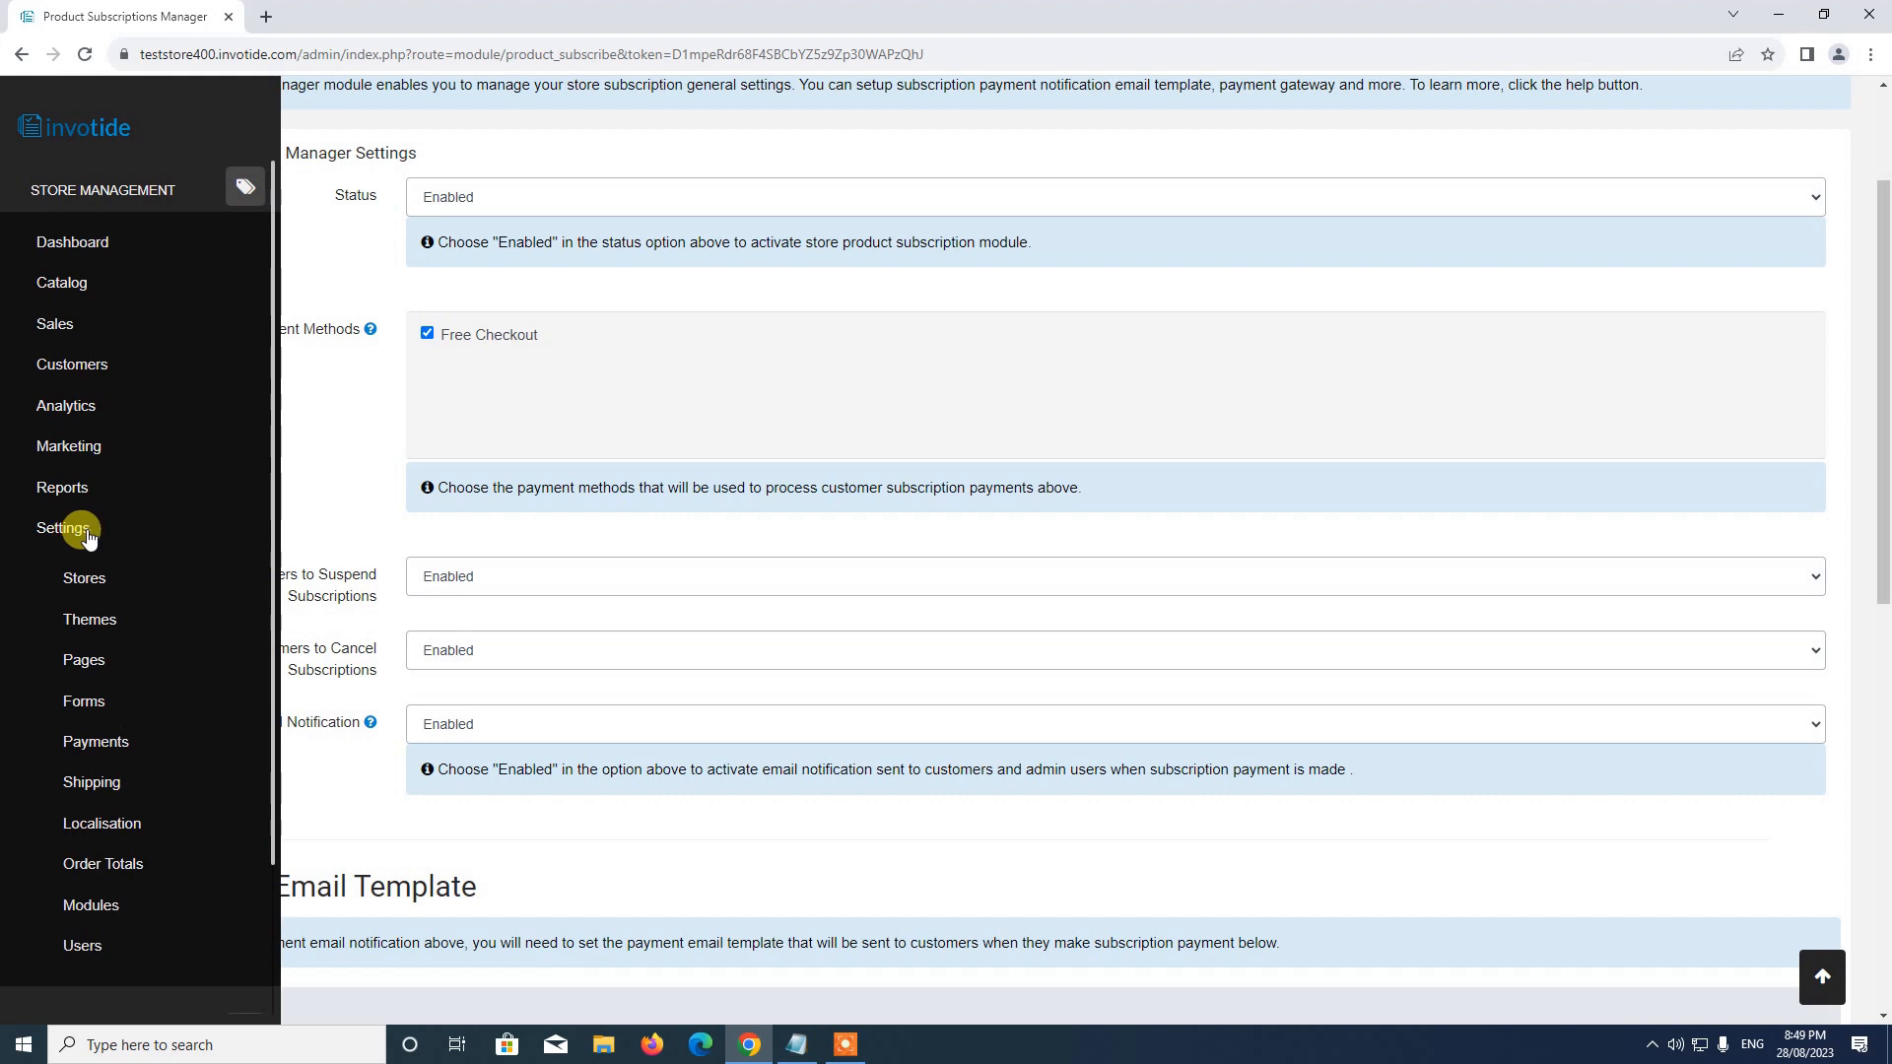
{"action": "left_click", "coordinate": [116, 745]}
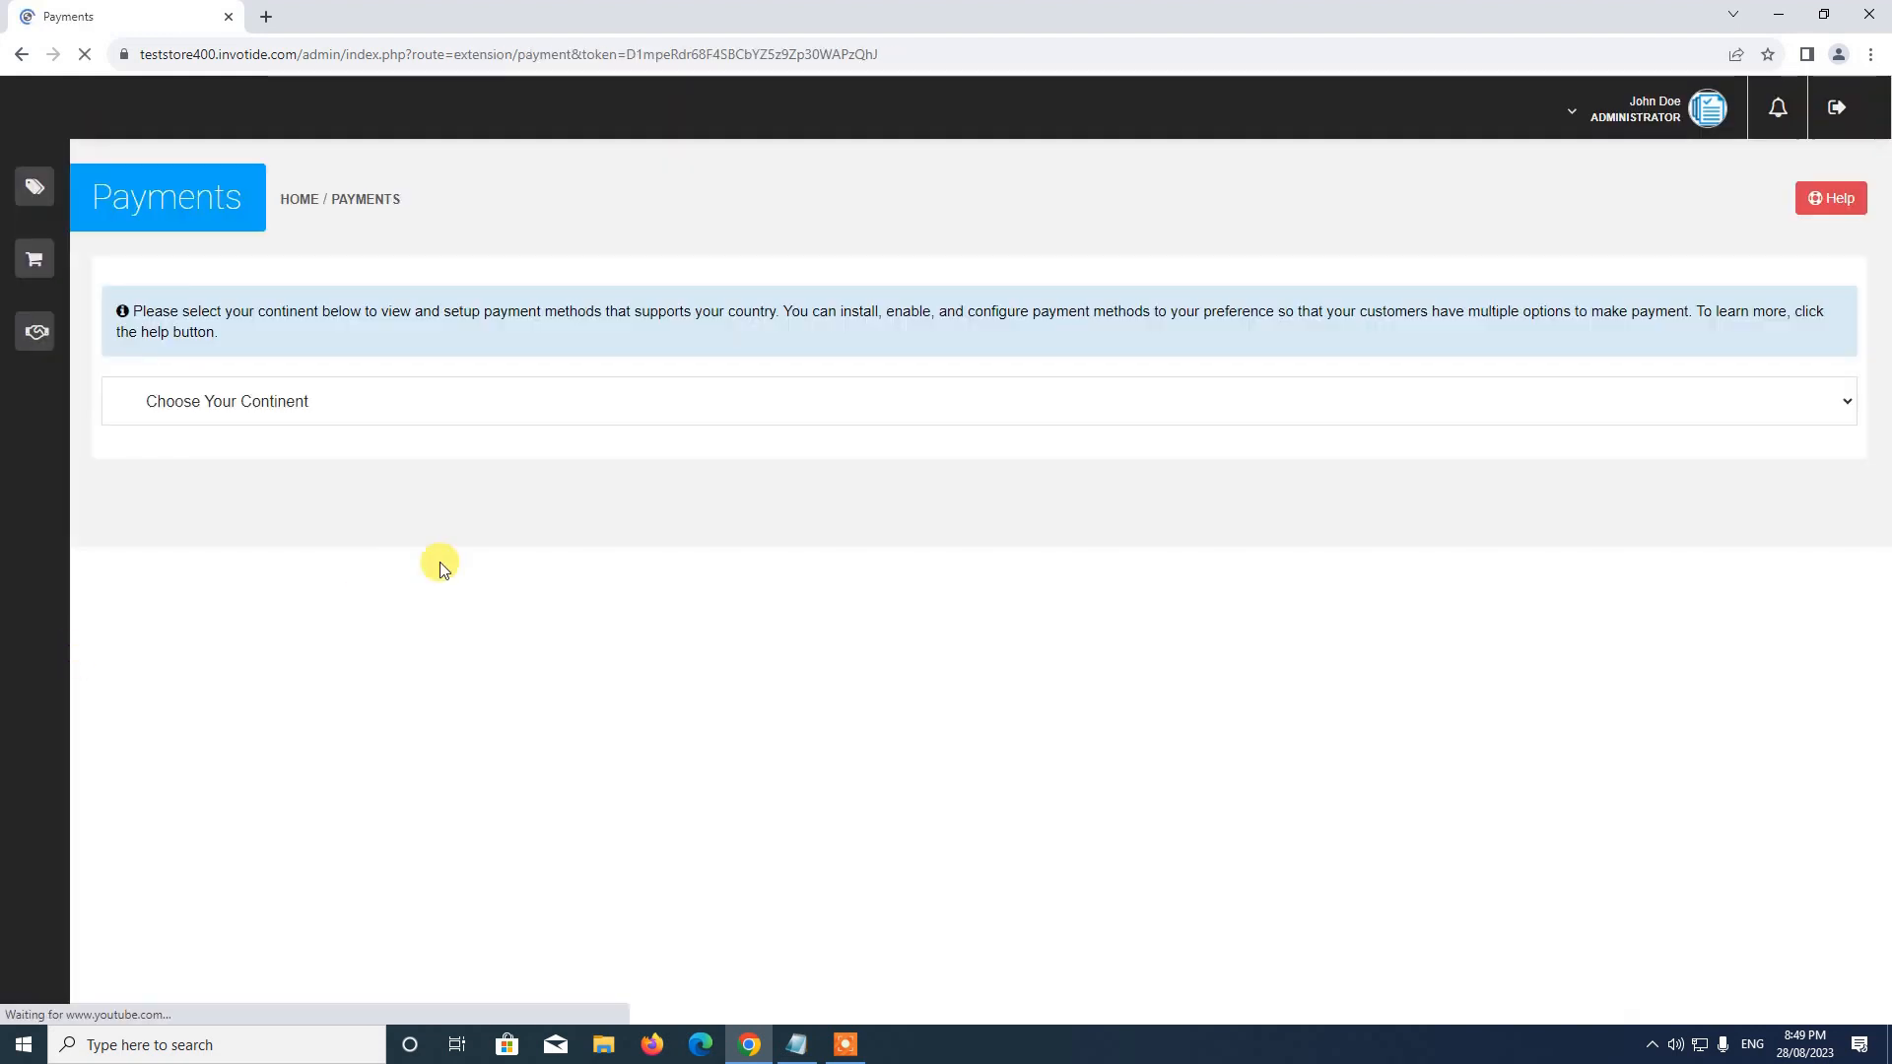
{"action": "left_click", "coordinate": [248, 403]}
{"action": "left_click", "coordinate": [222, 459]}
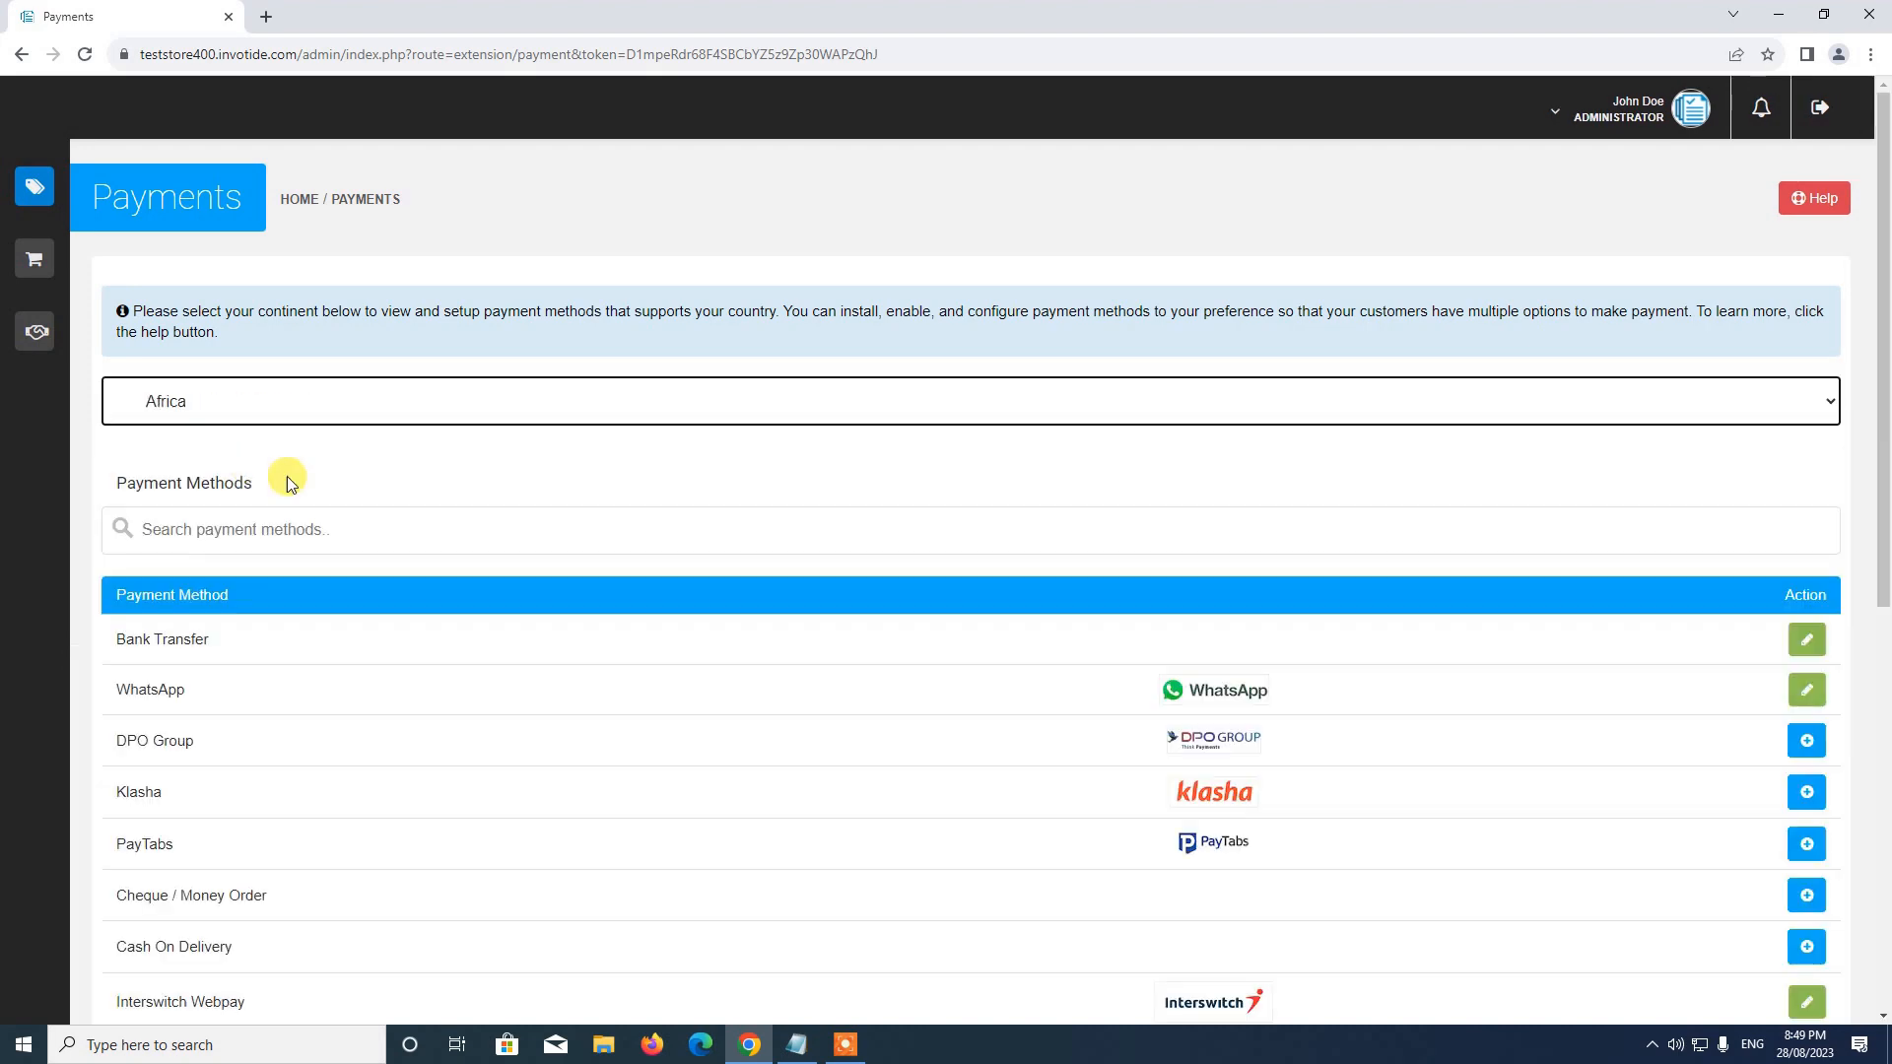
{"action": "scroll", "coordinate": [416, 596], "scroll_direction": "down", "scroll_amount": 4}
{"action": "scroll", "coordinate": [421, 591], "scroll_direction": "down", "scroll_amount": 2}
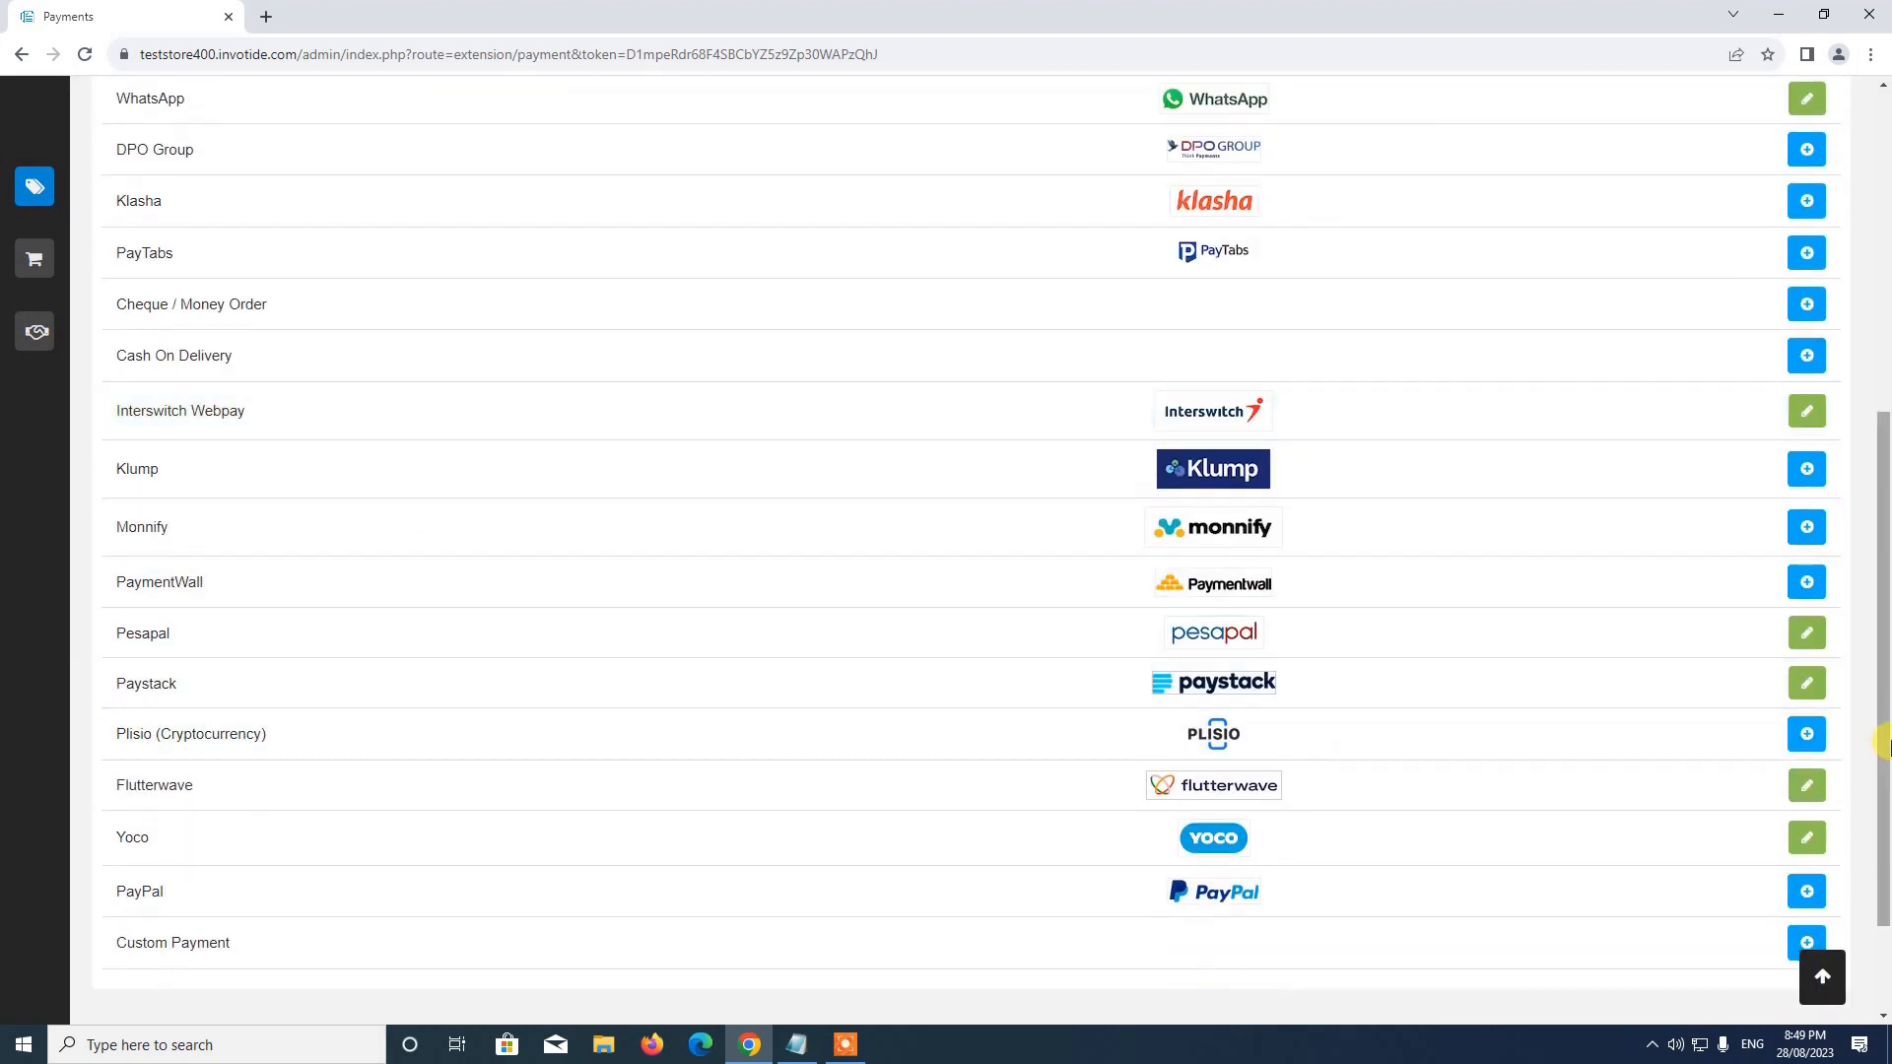
{"action": "left_click", "coordinate": [1813, 694]}
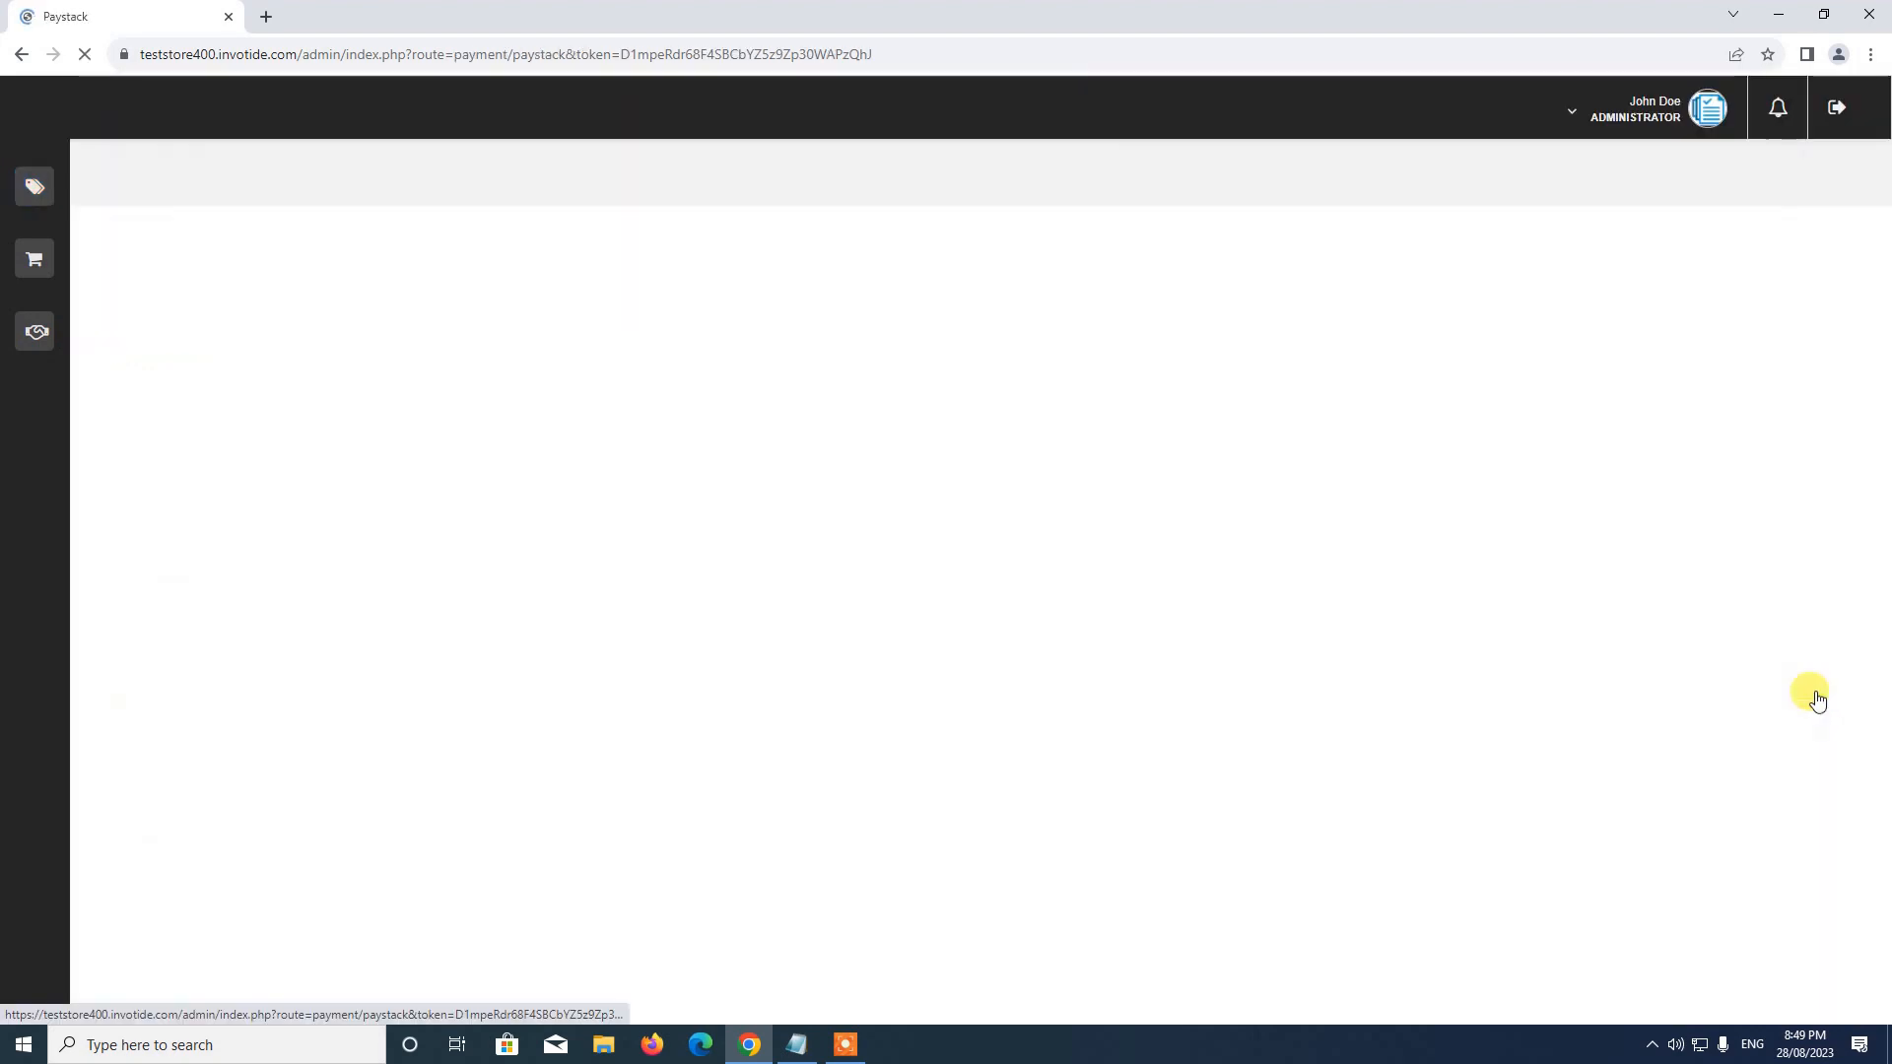
- Set the Paystack payment method's status to Enabled and its sort order to 1, and save it
{"action": "scroll", "coordinate": [1064, 655], "scroll_direction": "down", "scroll_amount": 12}
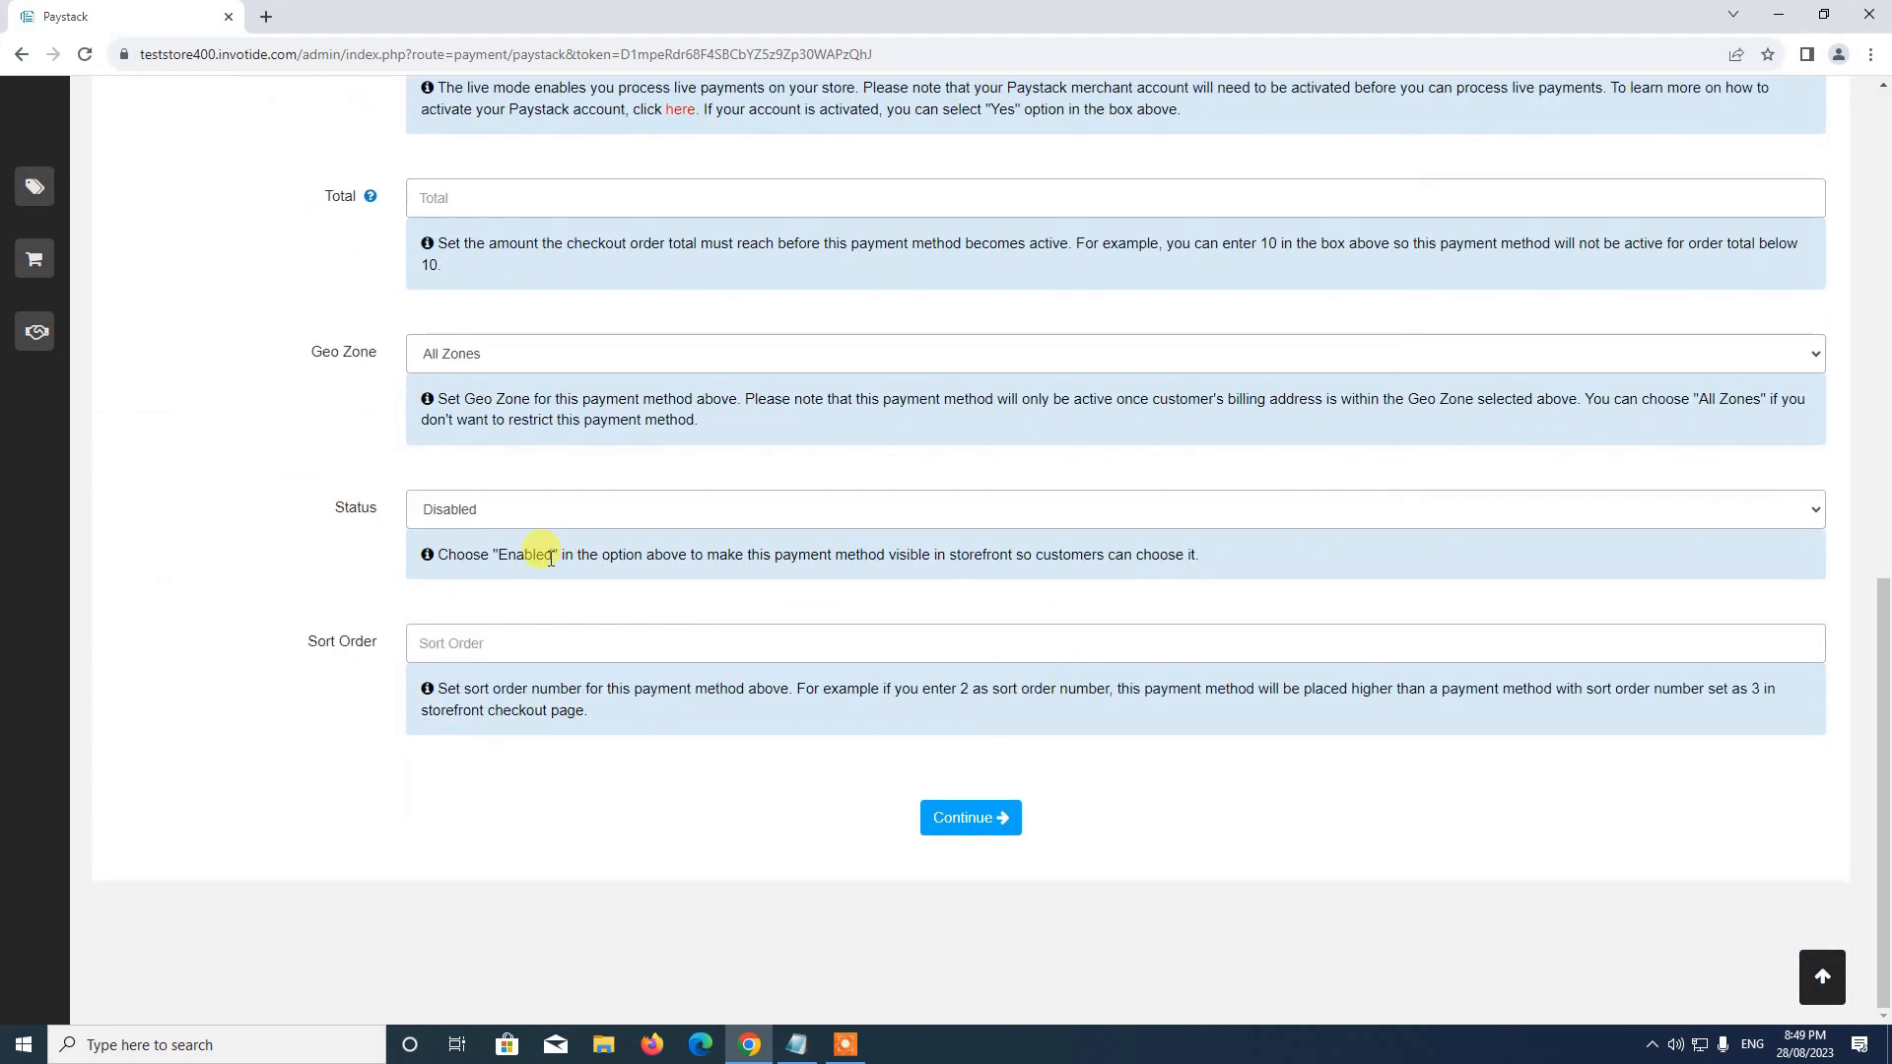
{"action": "left_click", "coordinate": [461, 514]}
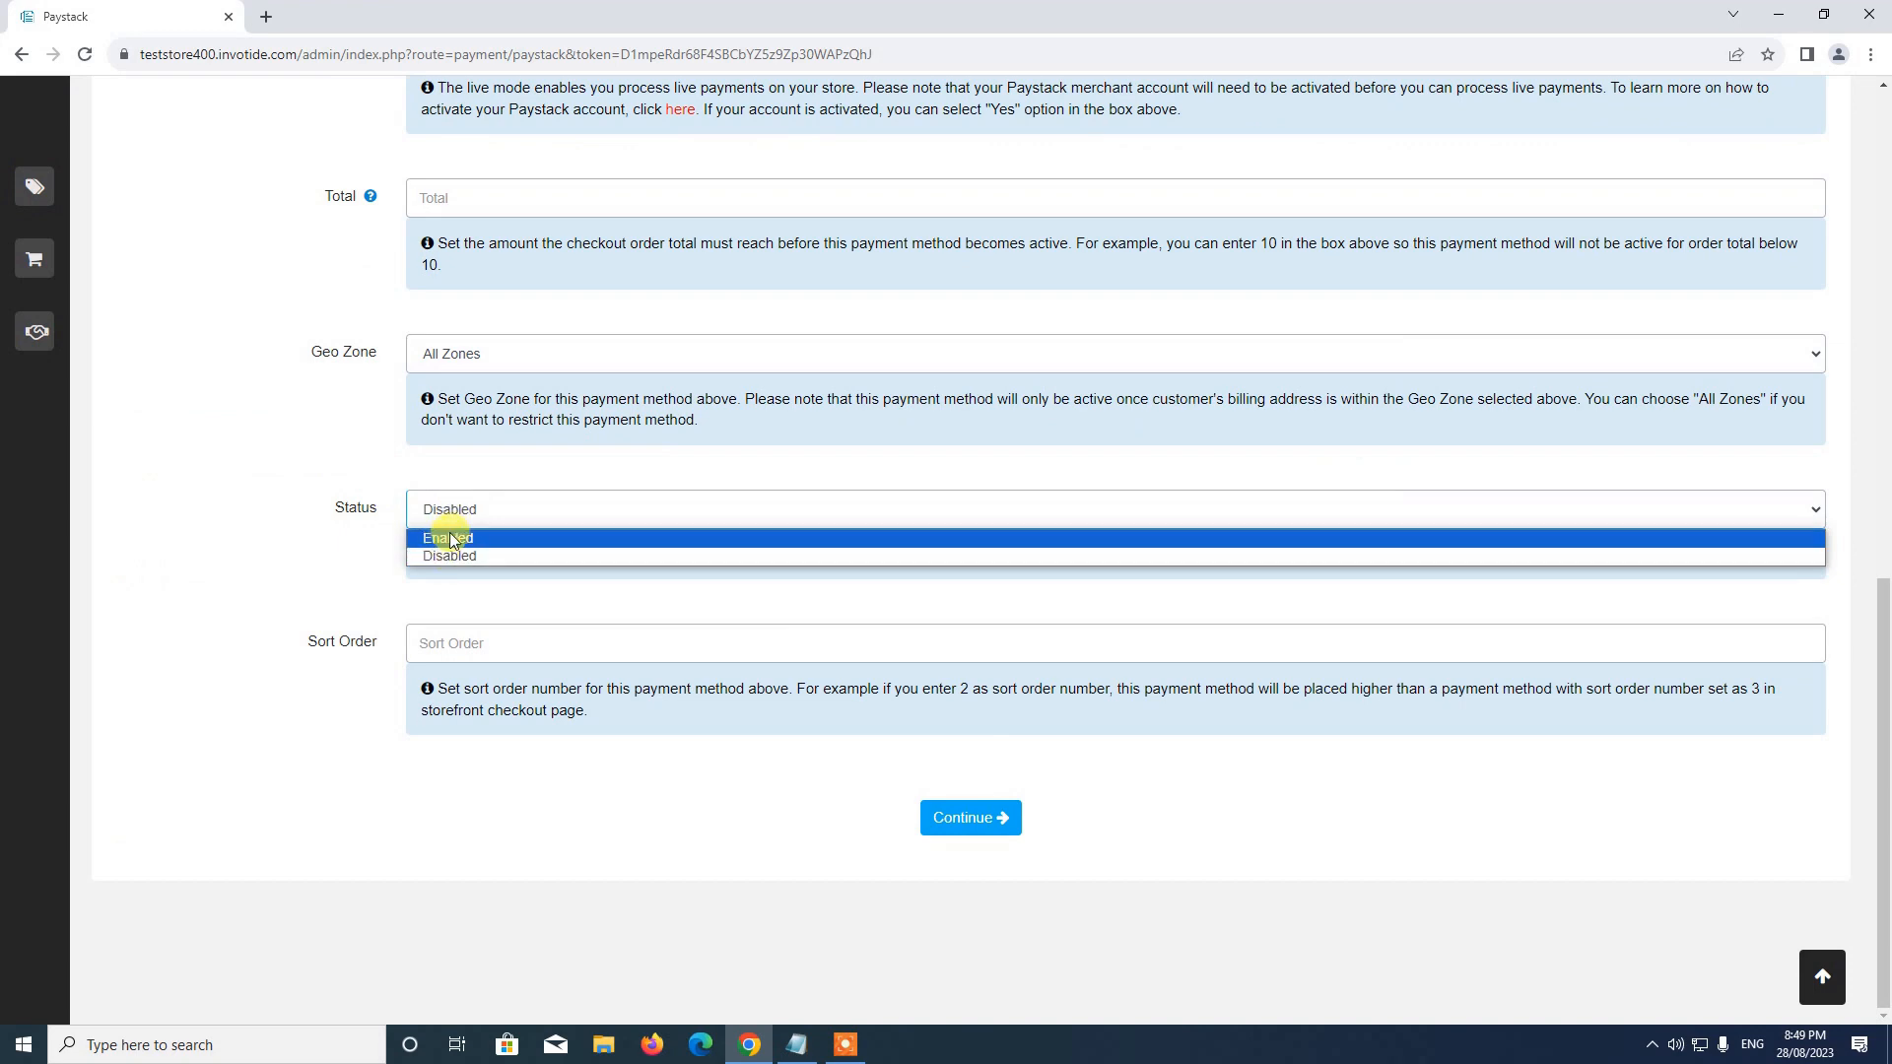
{"action": "left_click", "coordinate": [451, 537]}
{"action": "left_click", "coordinate": [513, 646]}
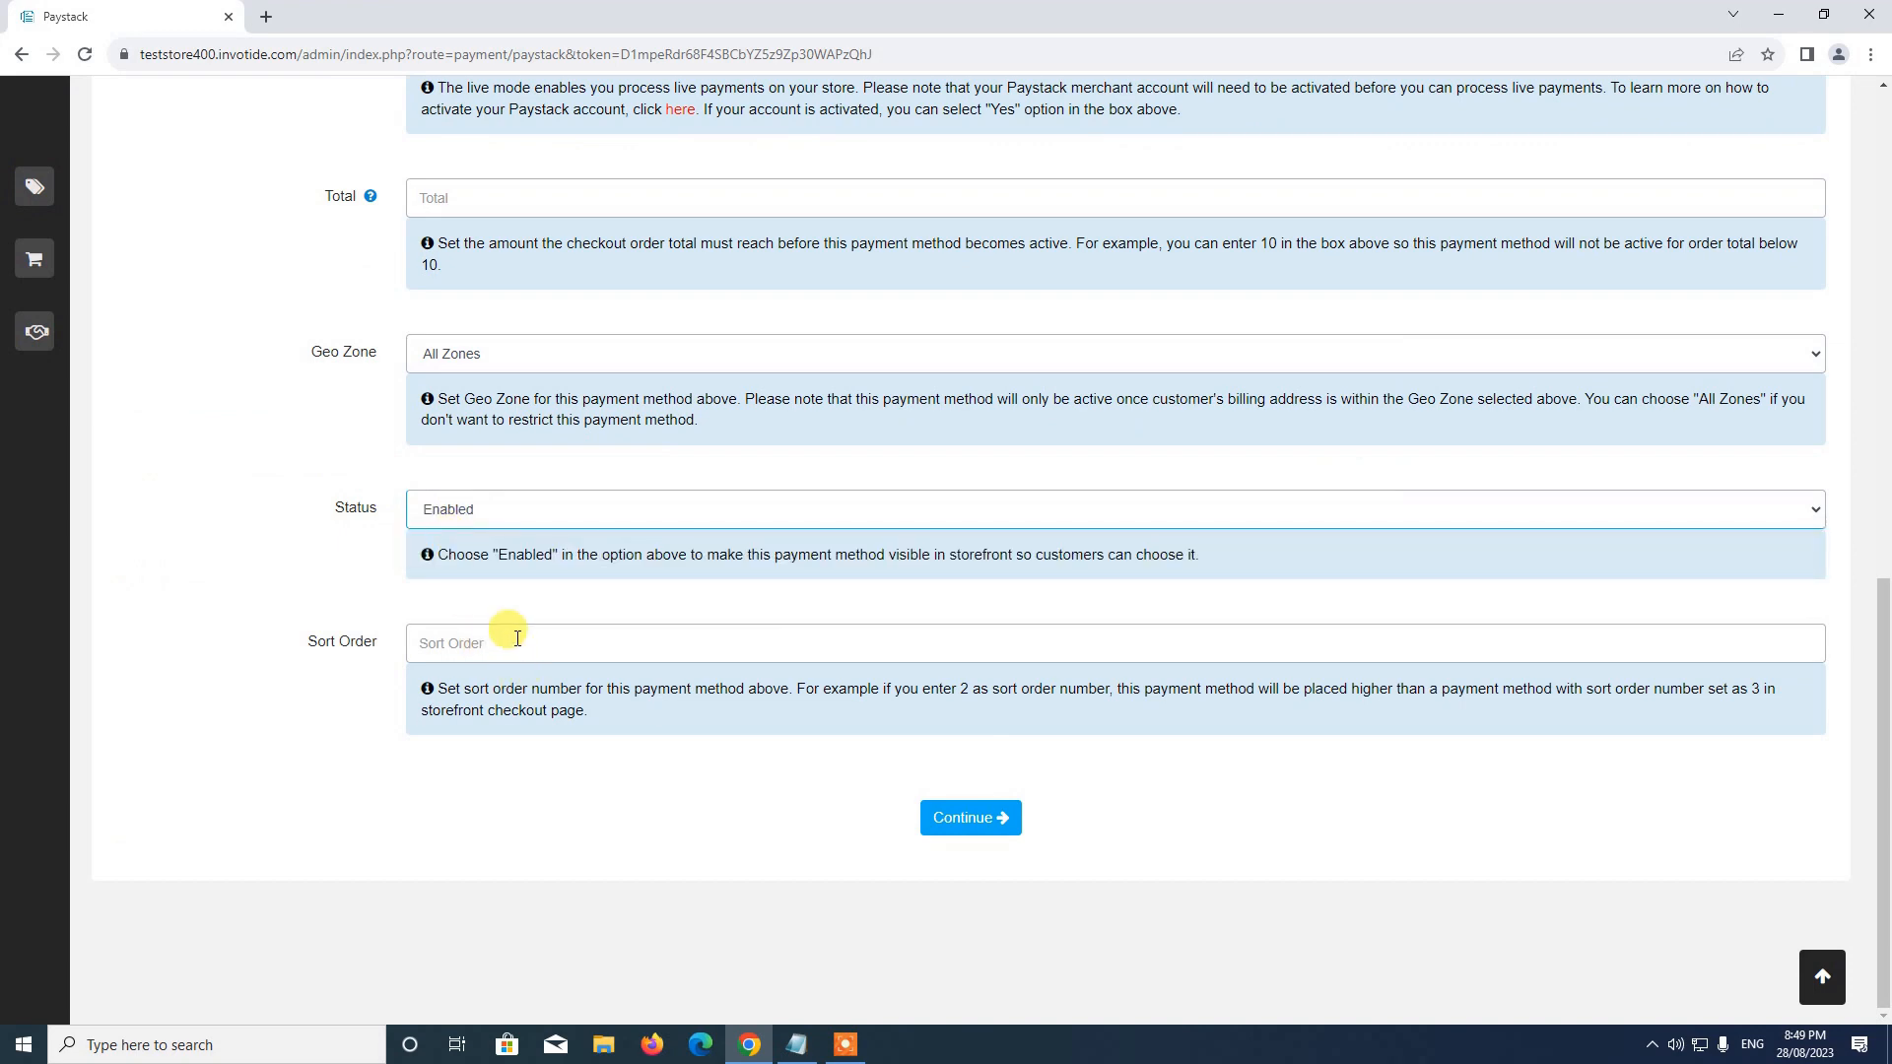
{"action": "type", "text": "1"}
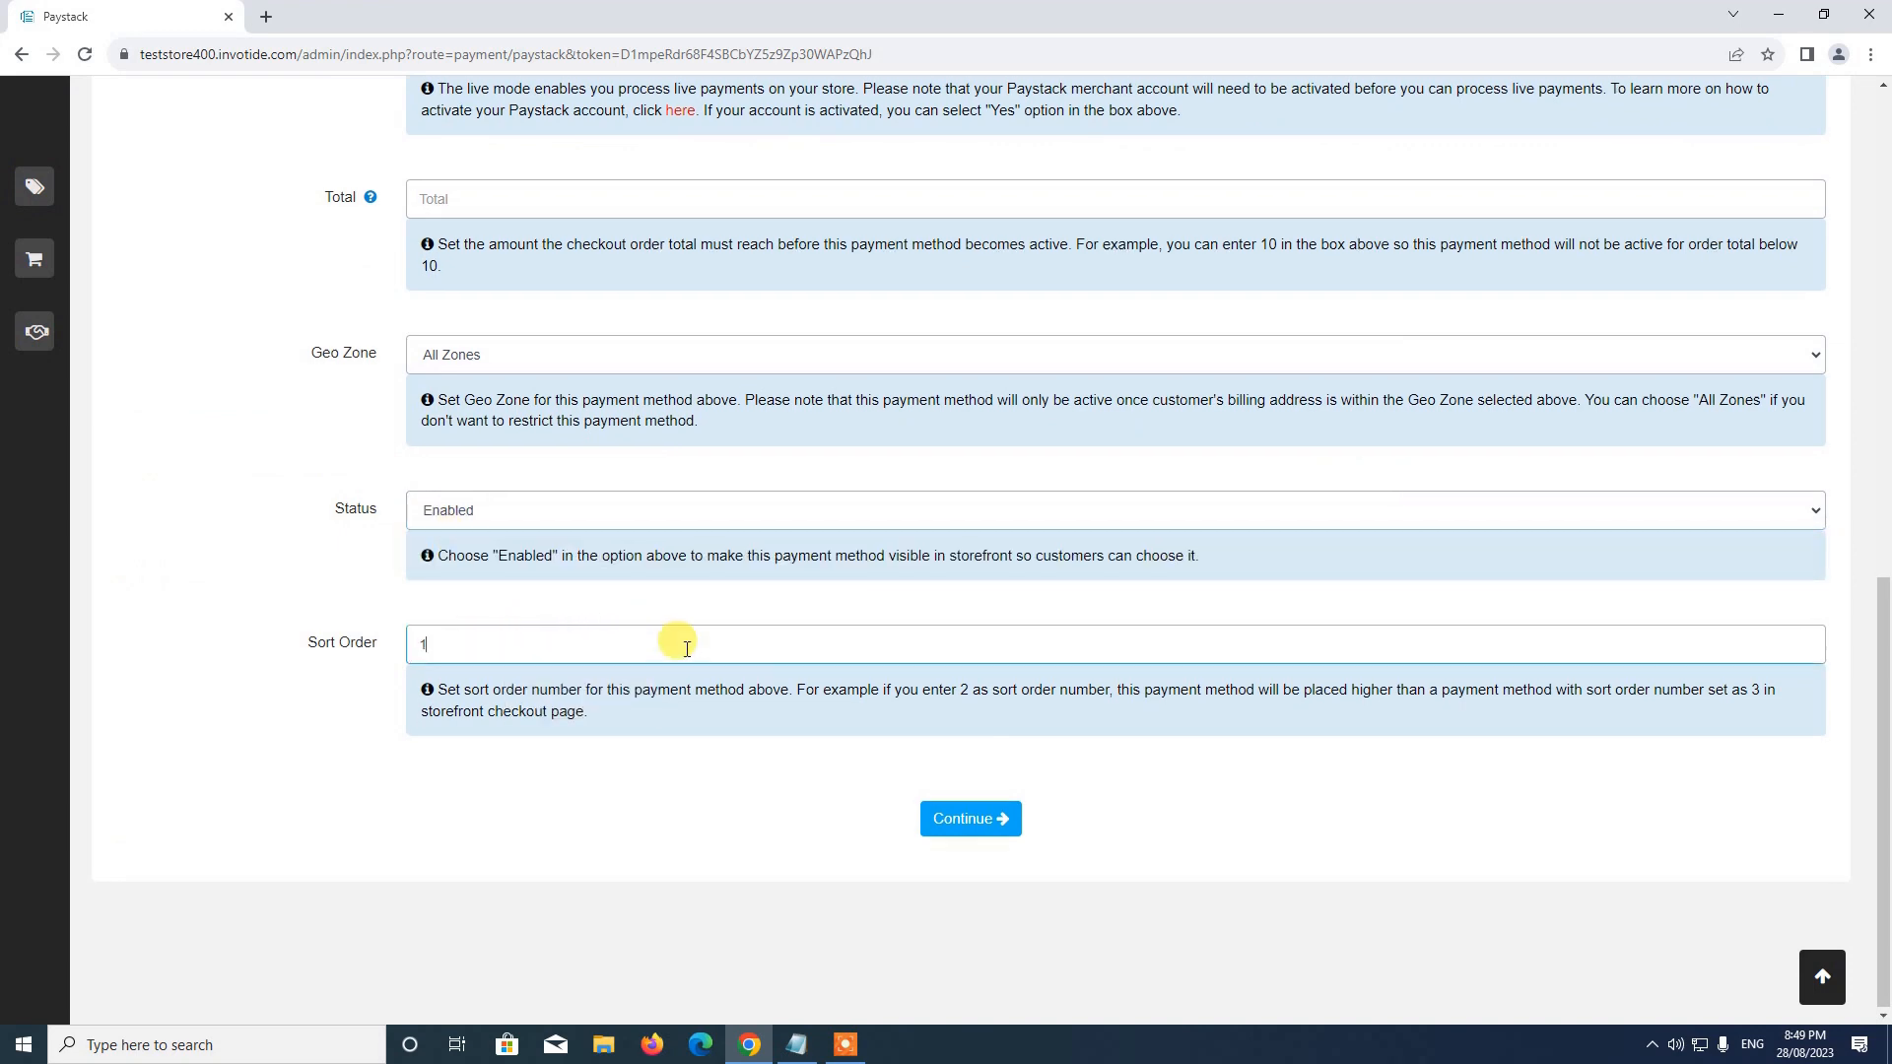
{"action": "scroll", "coordinate": [680, 641], "scroll_direction": "up", "scroll_amount": 7}
{"action": "scroll", "coordinate": [691, 646], "scroll_direction": "down", "scroll_amount": 7}
{"action": "scroll", "coordinate": [706, 632], "scroll_direction": "up", "scroll_amount": 10}
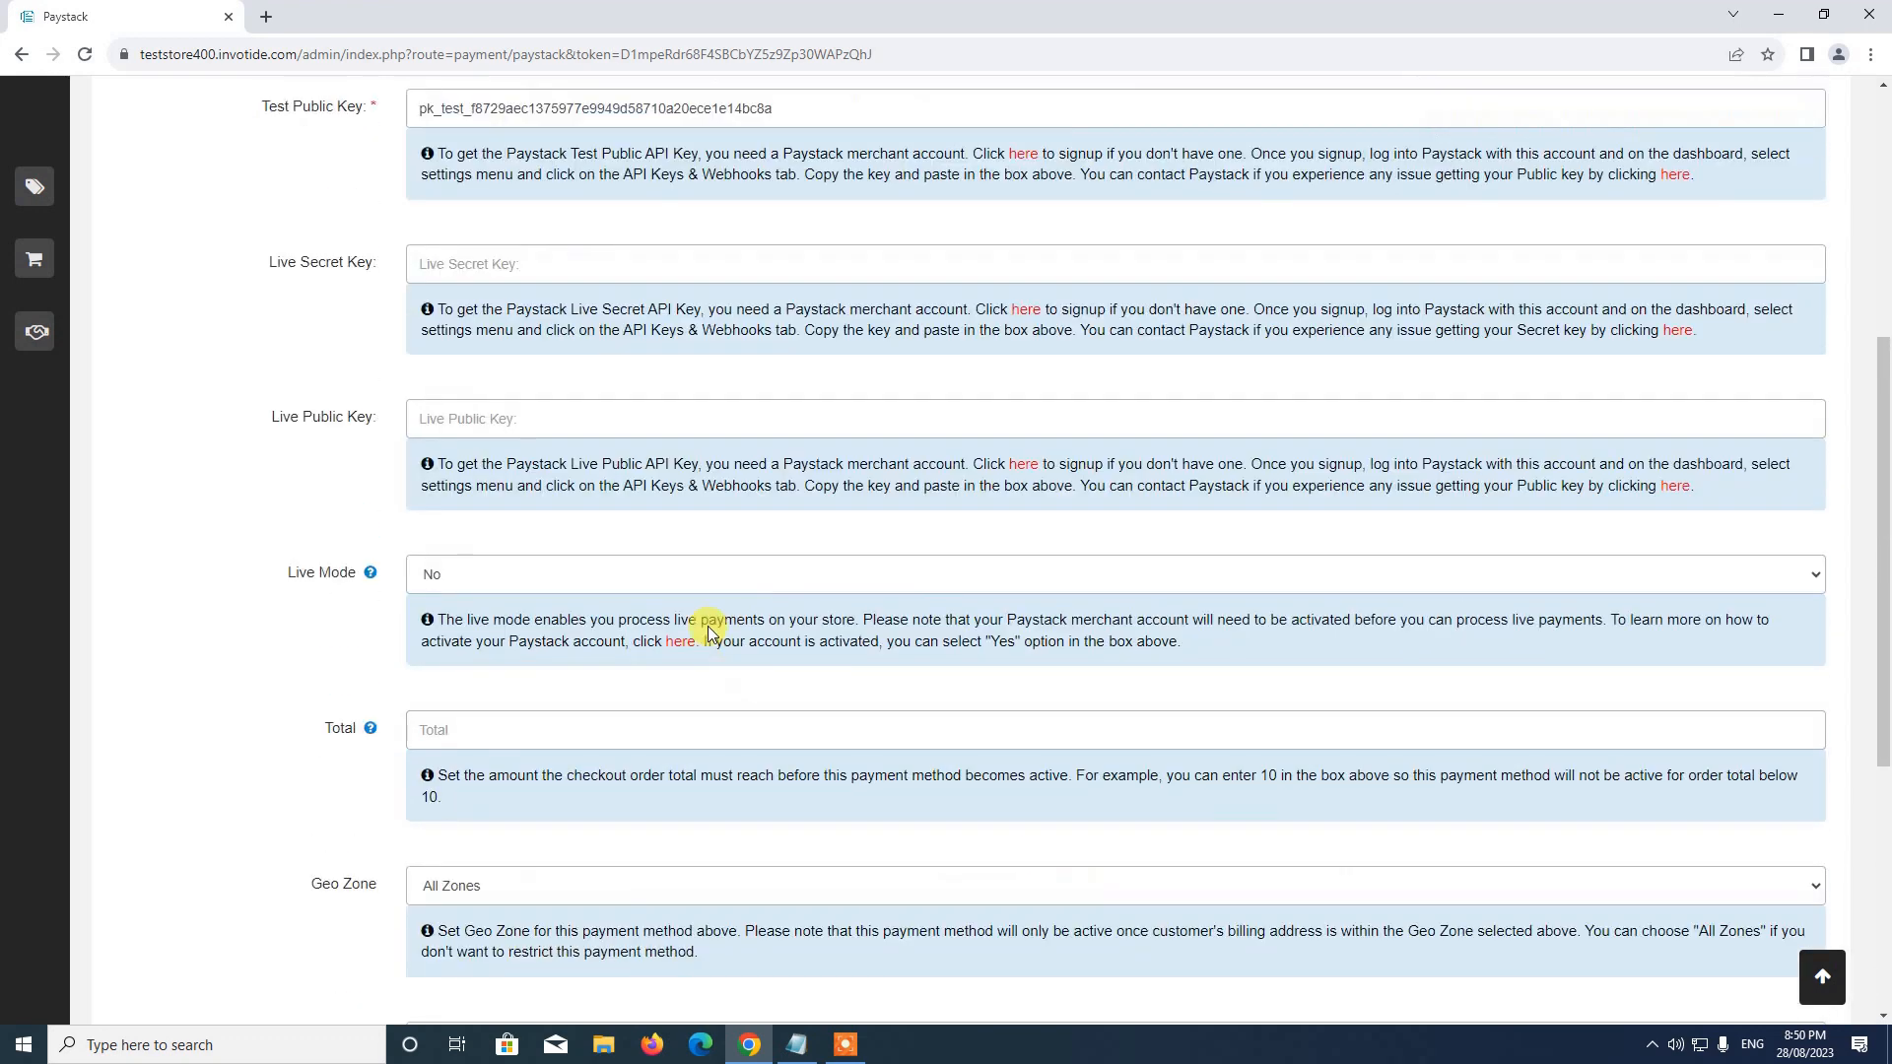
{"action": "left_click", "coordinate": [1703, 208]}
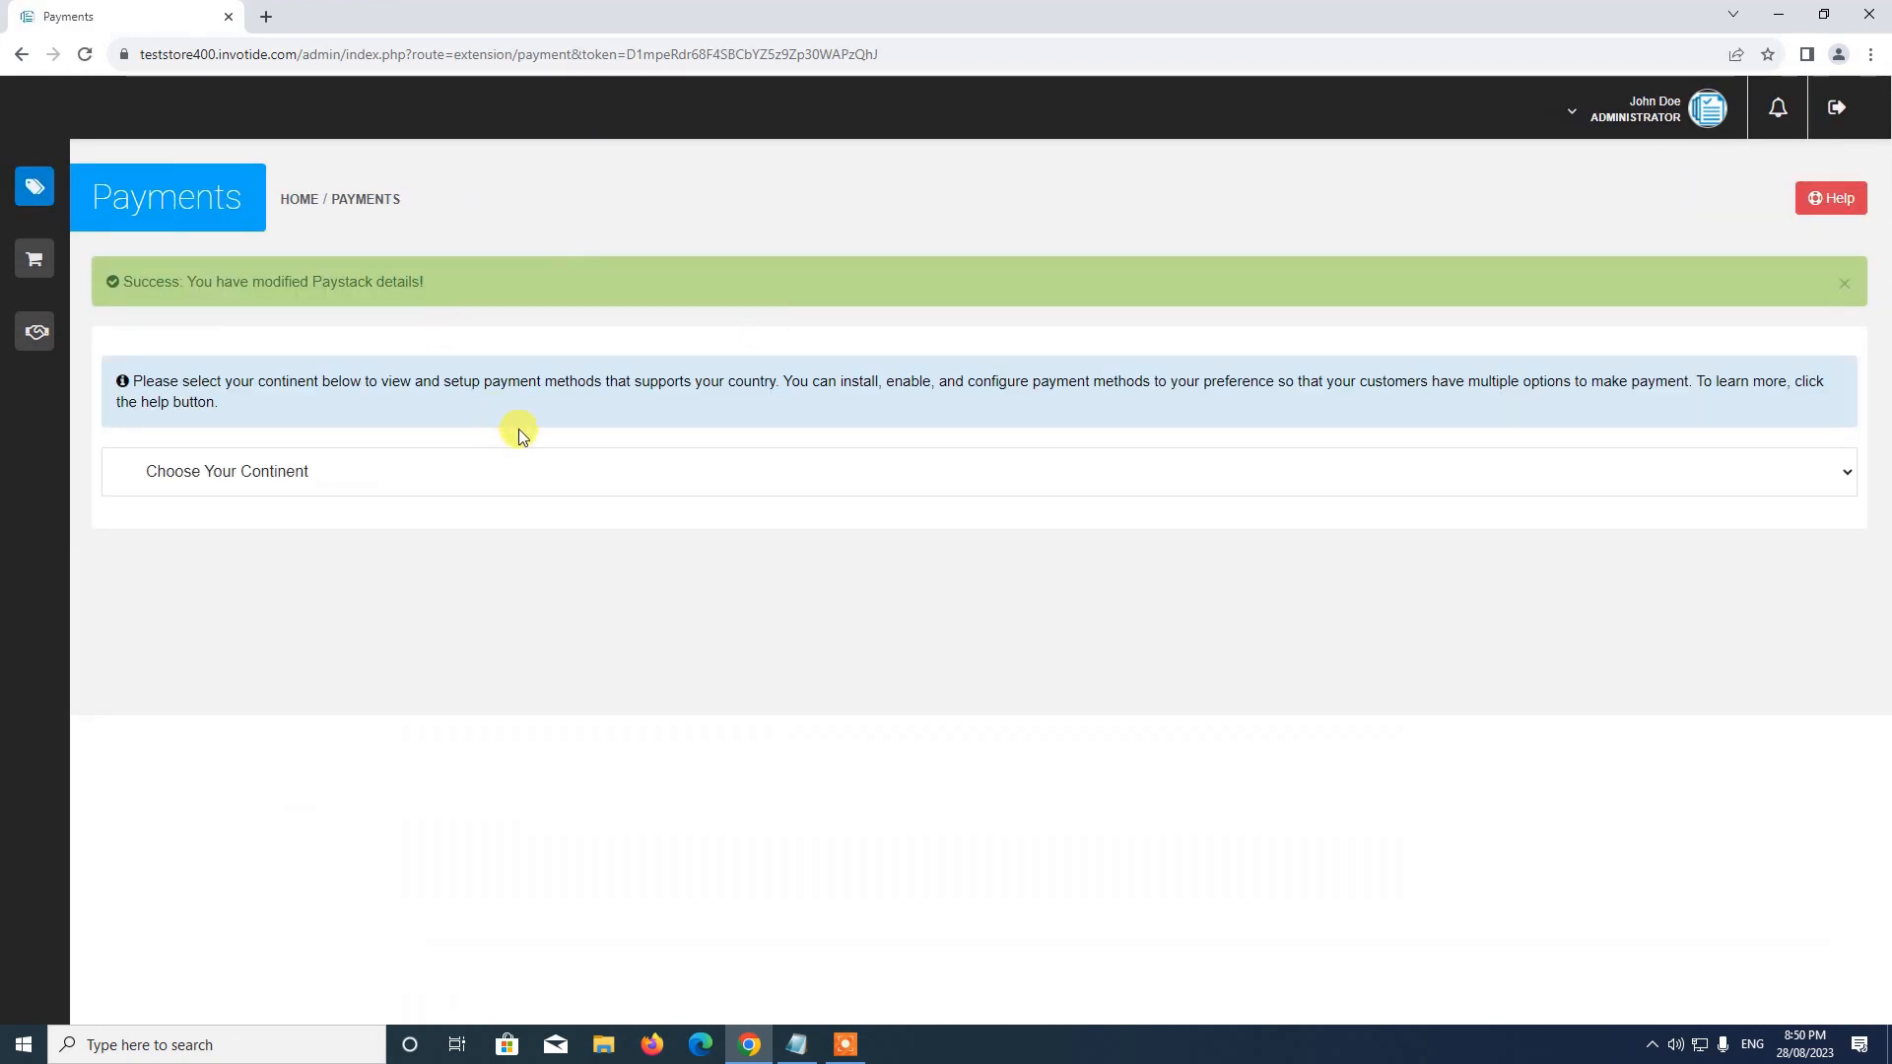
- Open the Product Subscription Manager module from the Selling Products category for editing
{"action": "mouse_move", "coordinate": [34, 187]}
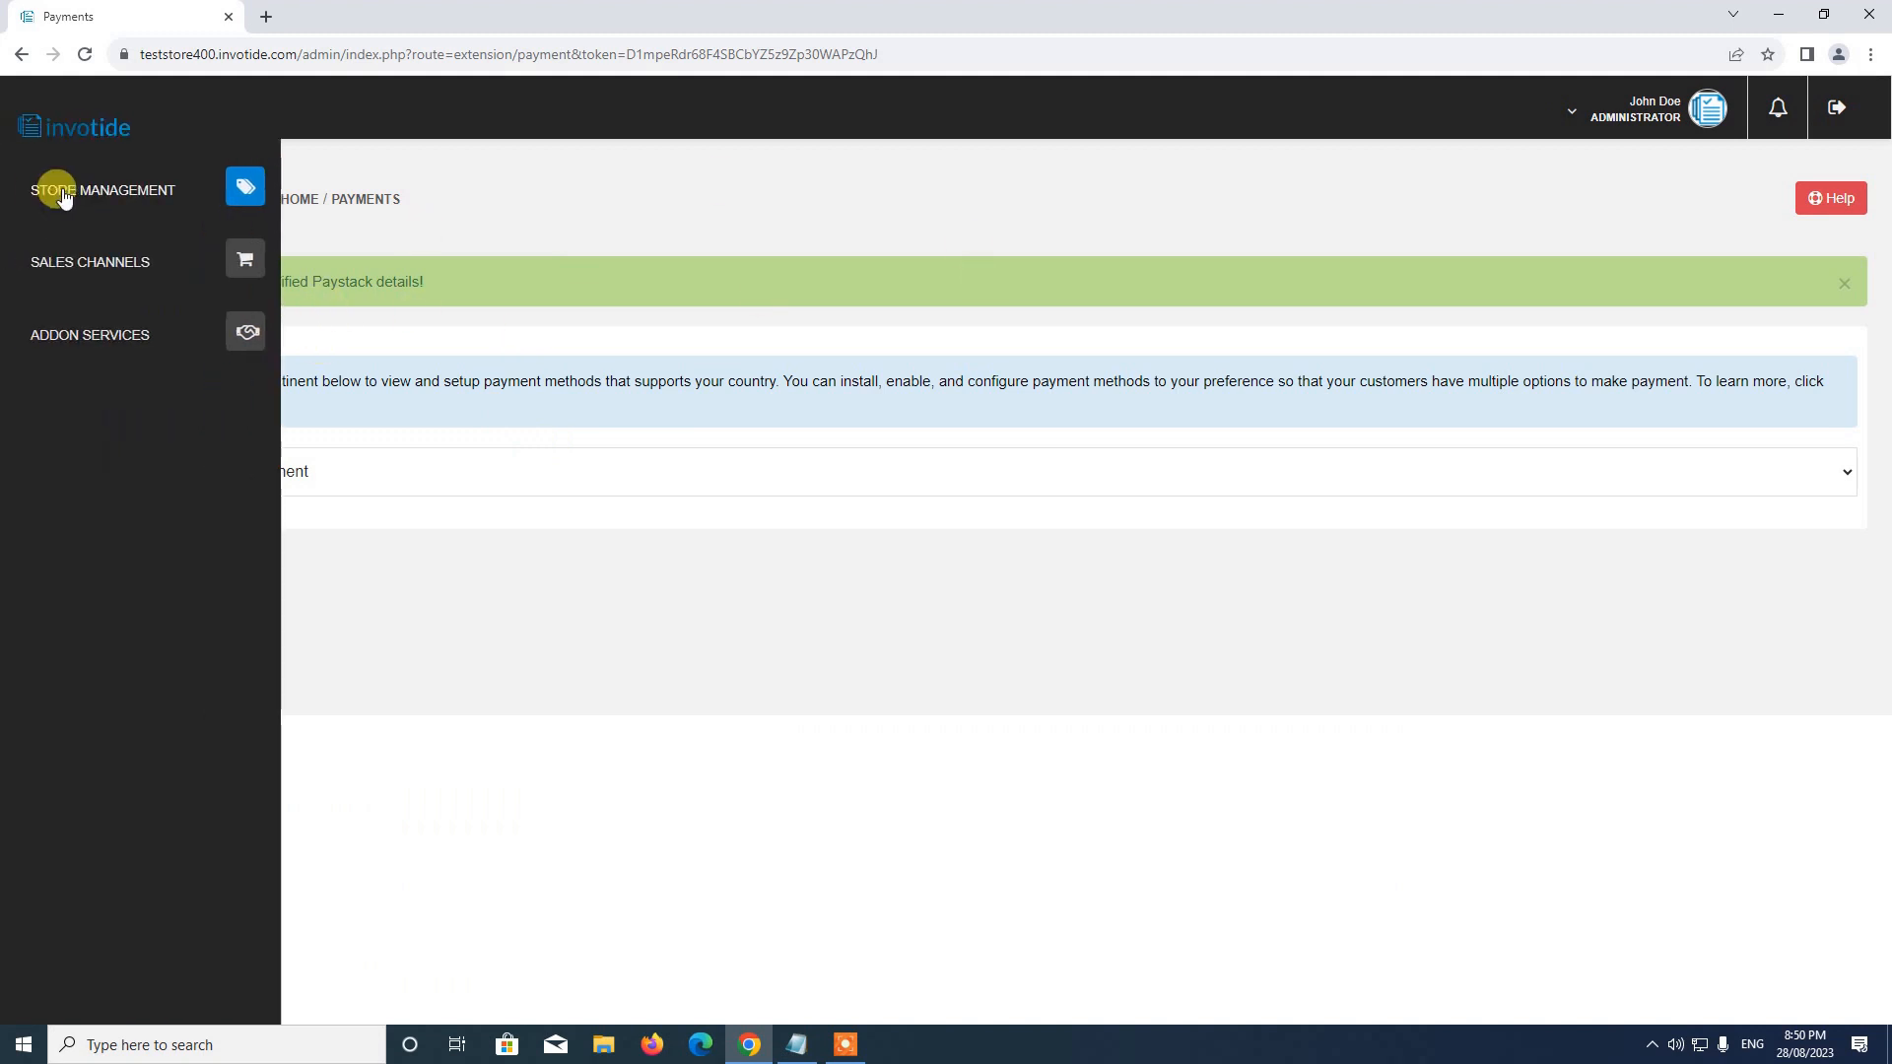
{"action": "left_click", "coordinate": [161, 191]}
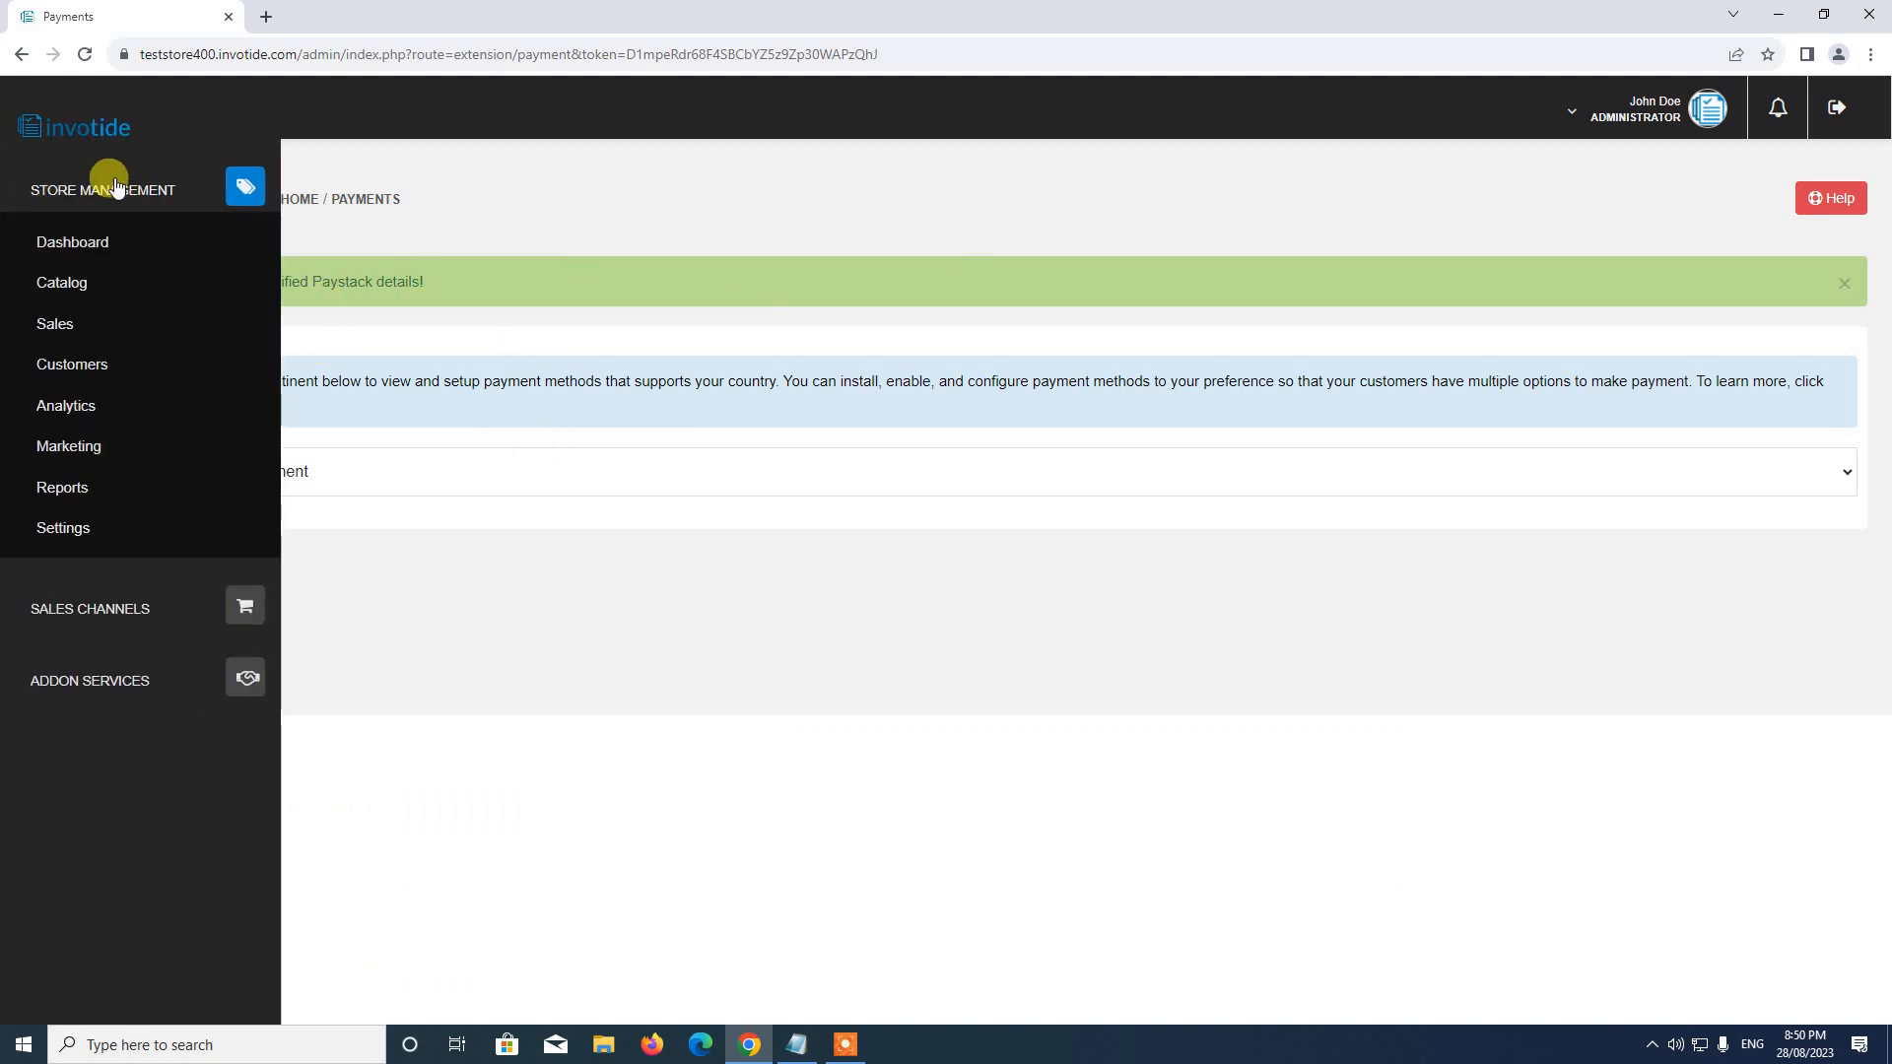
{"action": "left_click", "coordinate": [94, 541]}
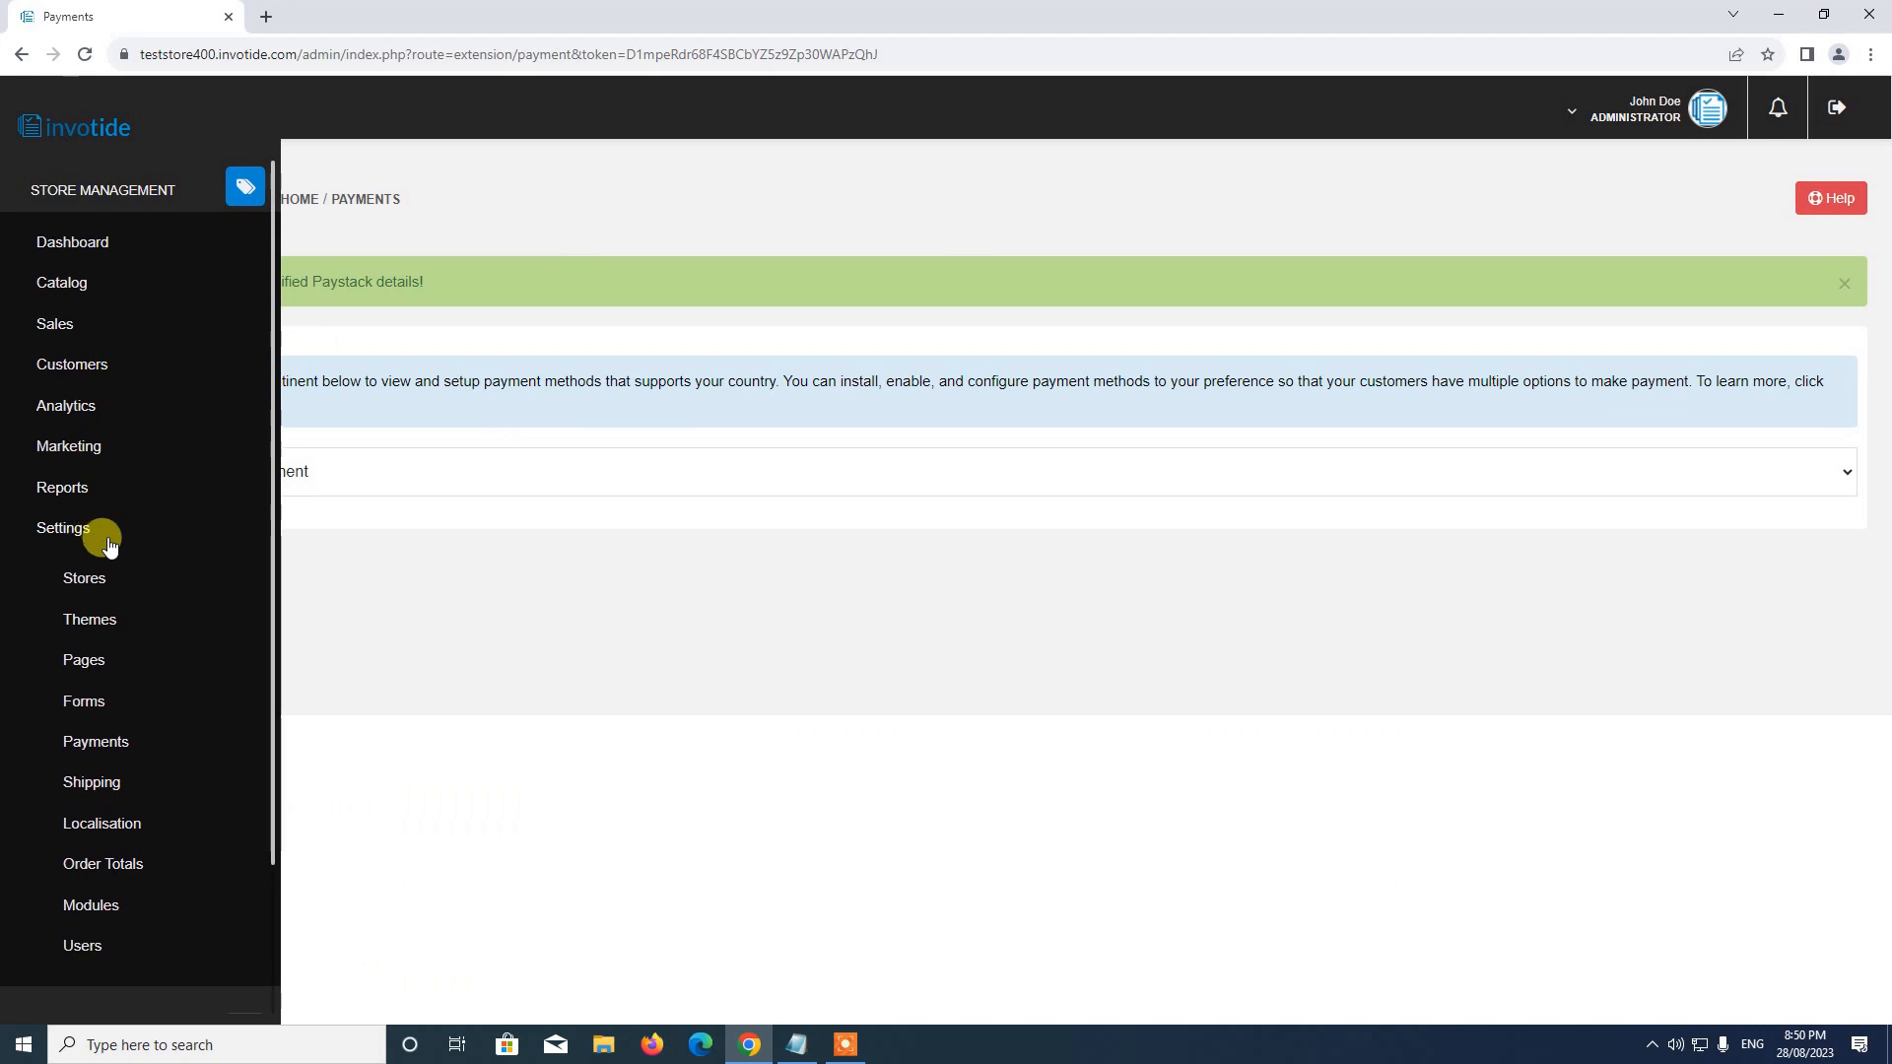
{"action": "left_click", "coordinate": [105, 910]}
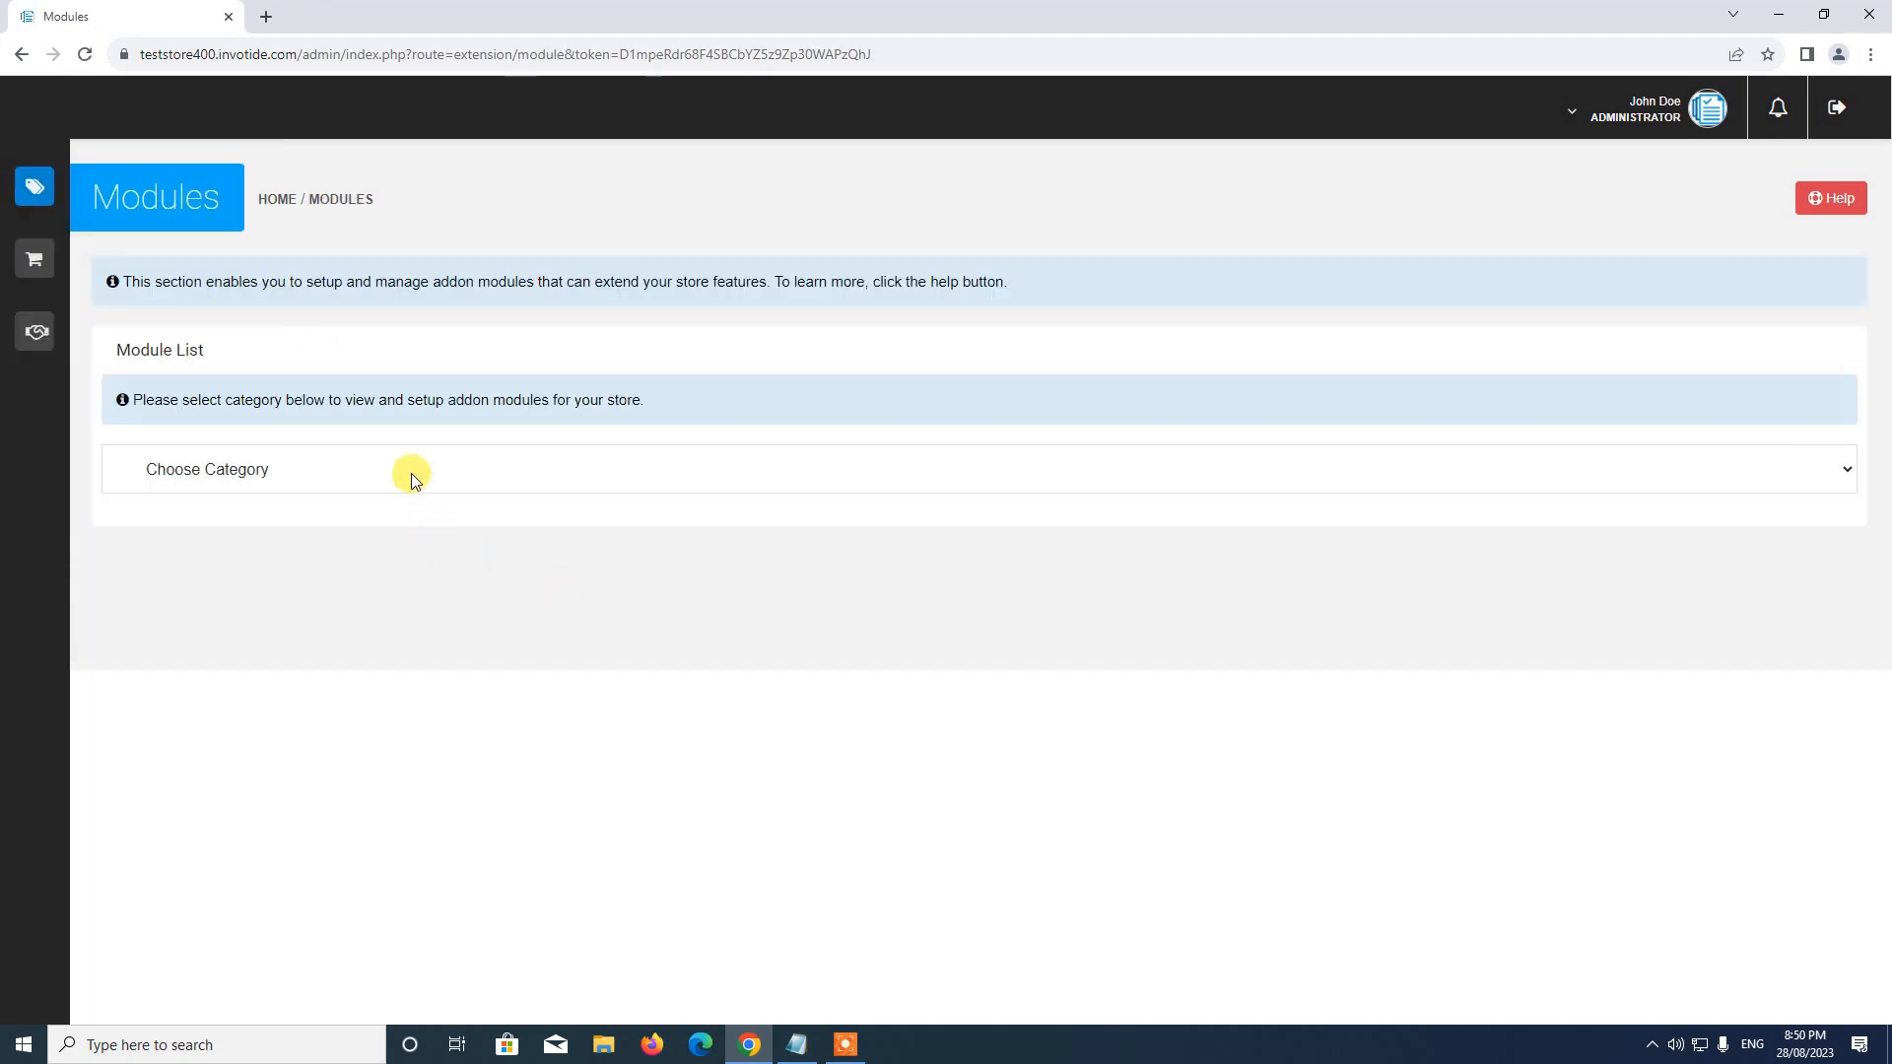
{"action": "left_click", "coordinate": [411, 473]}
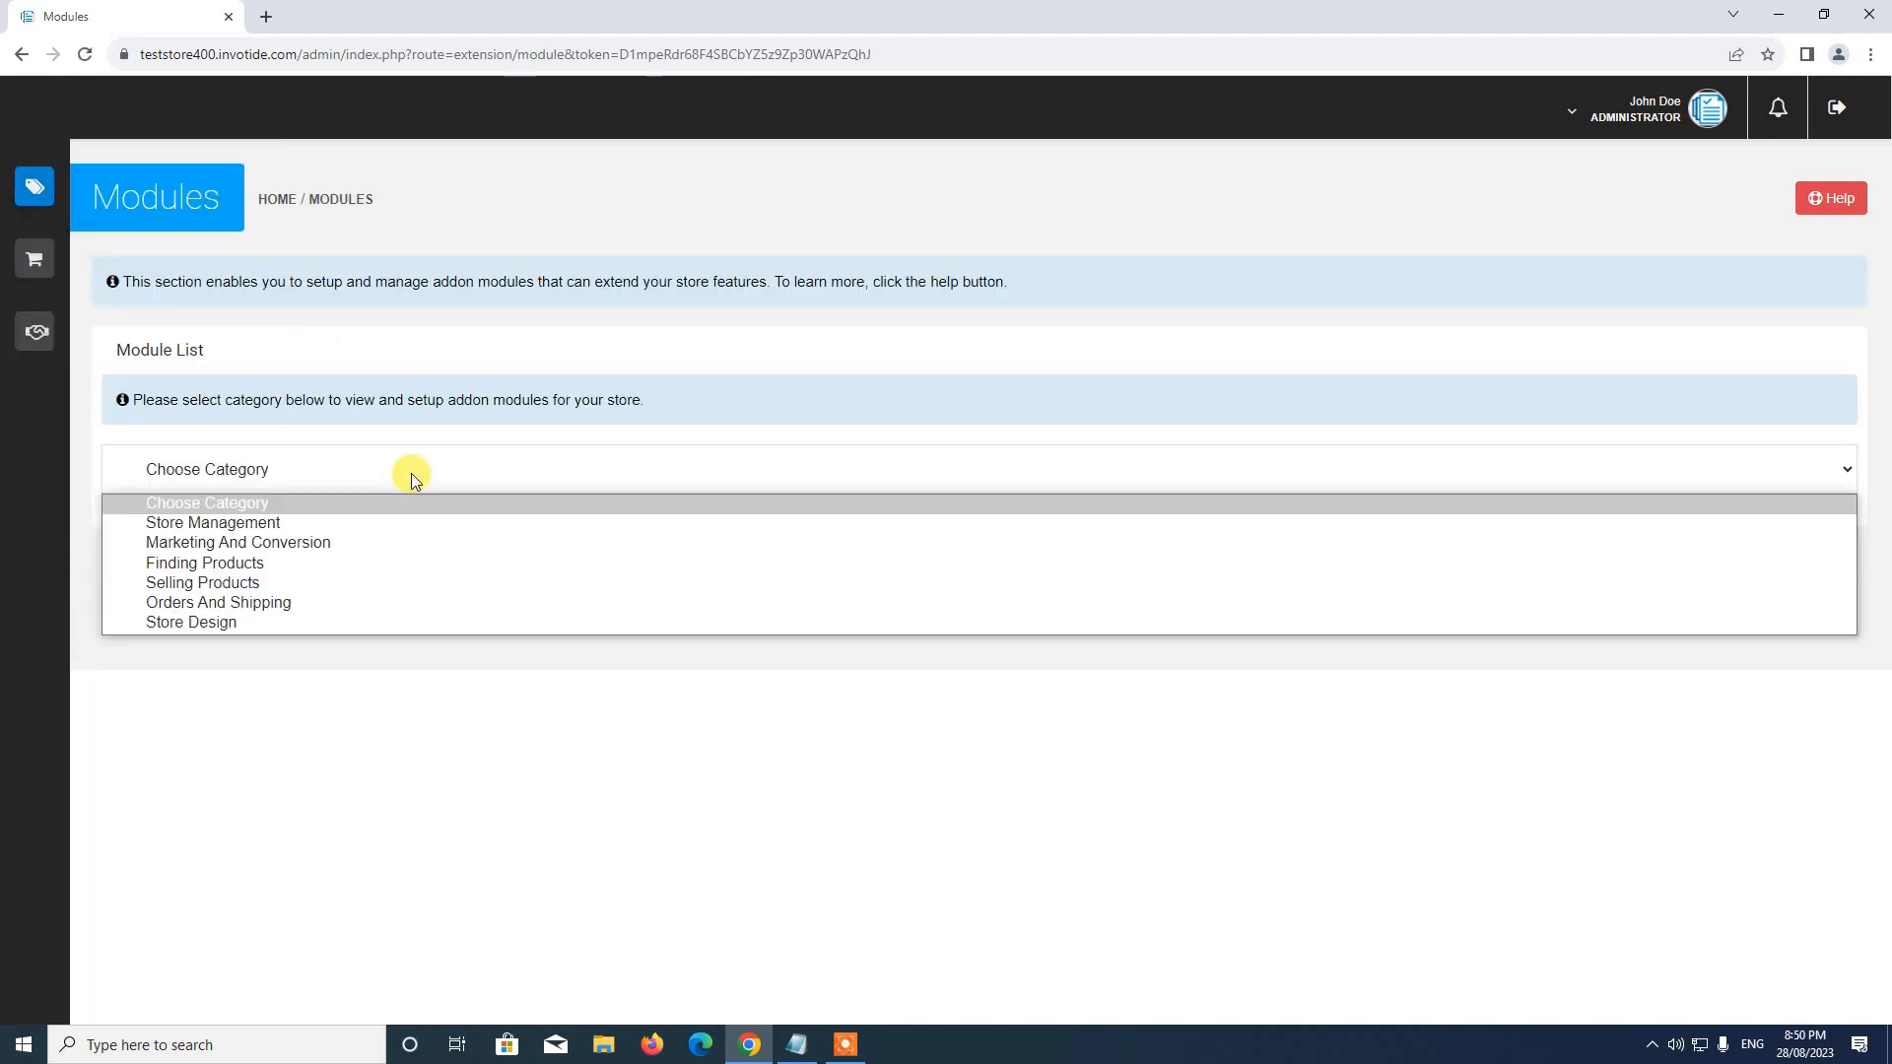
{"action": "left_click", "coordinate": [386, 584]}
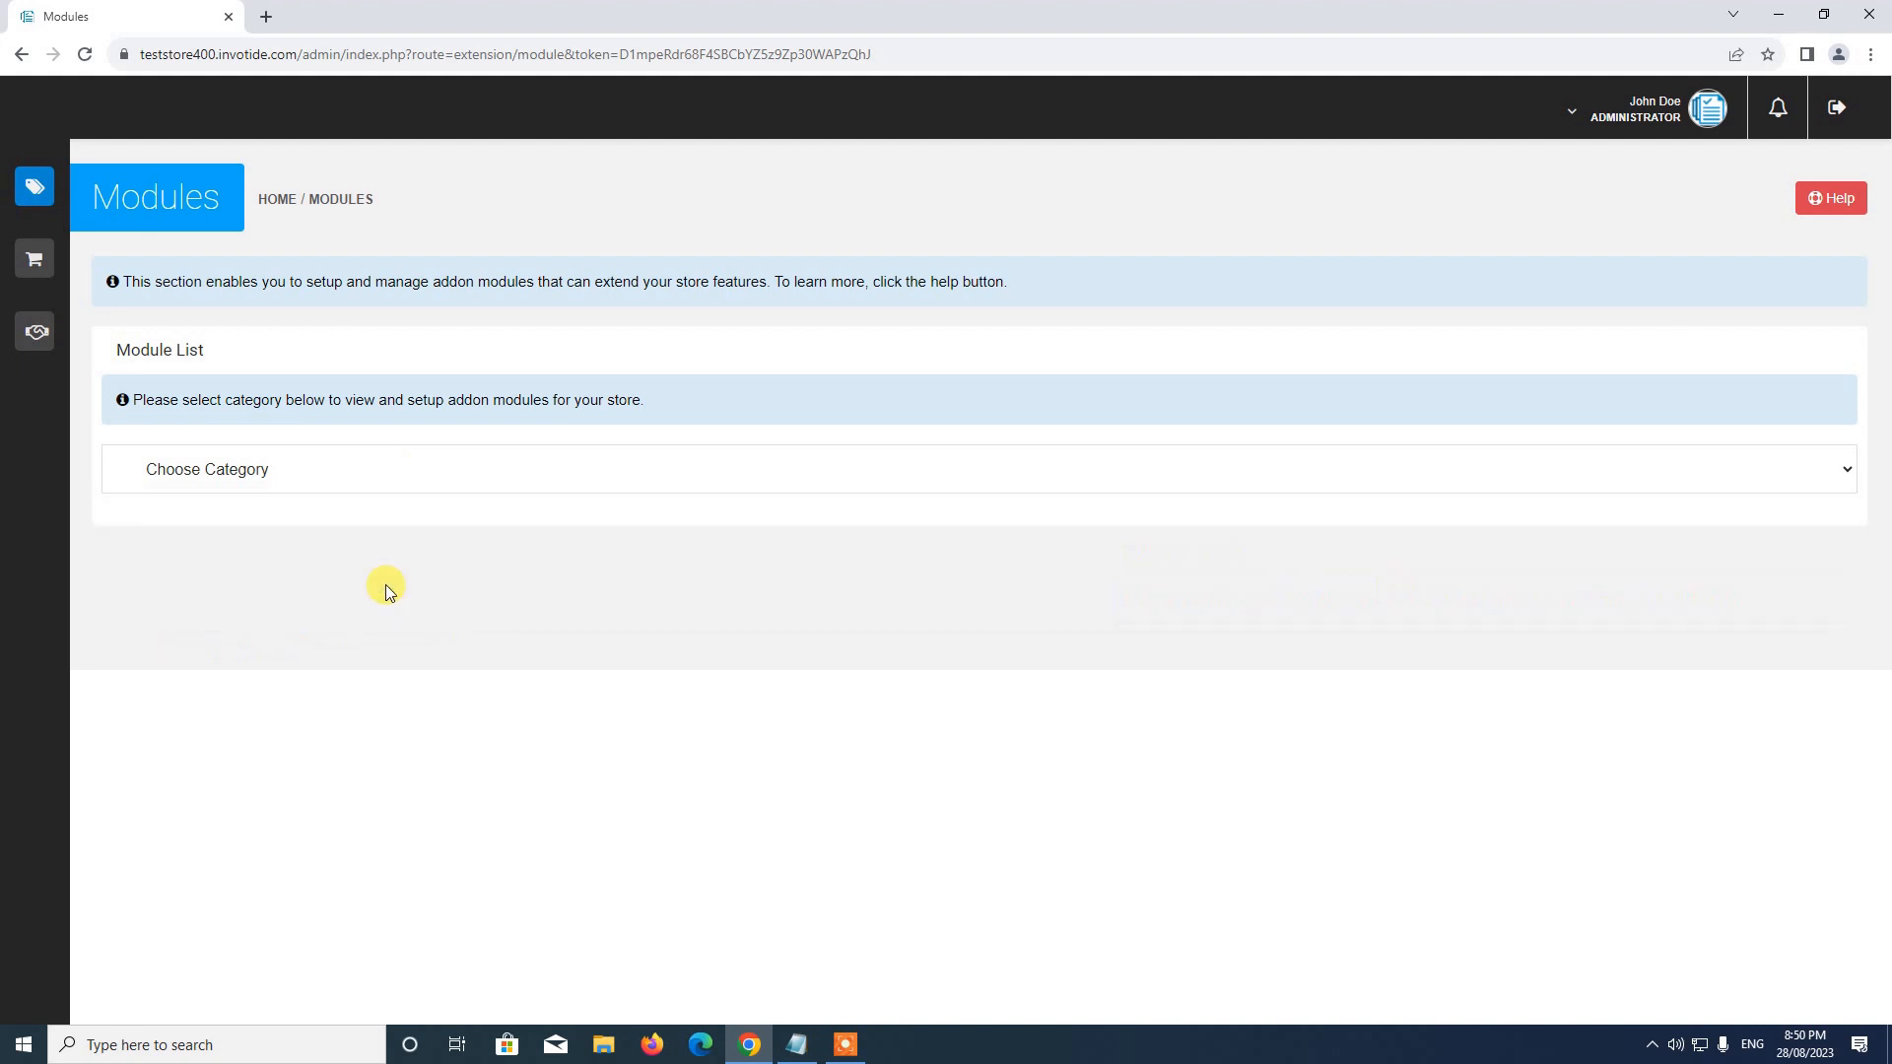
{"action": "scroll", "coordinate": [459, 588], "scroll_direction": "down", "scroll_amount": 2}
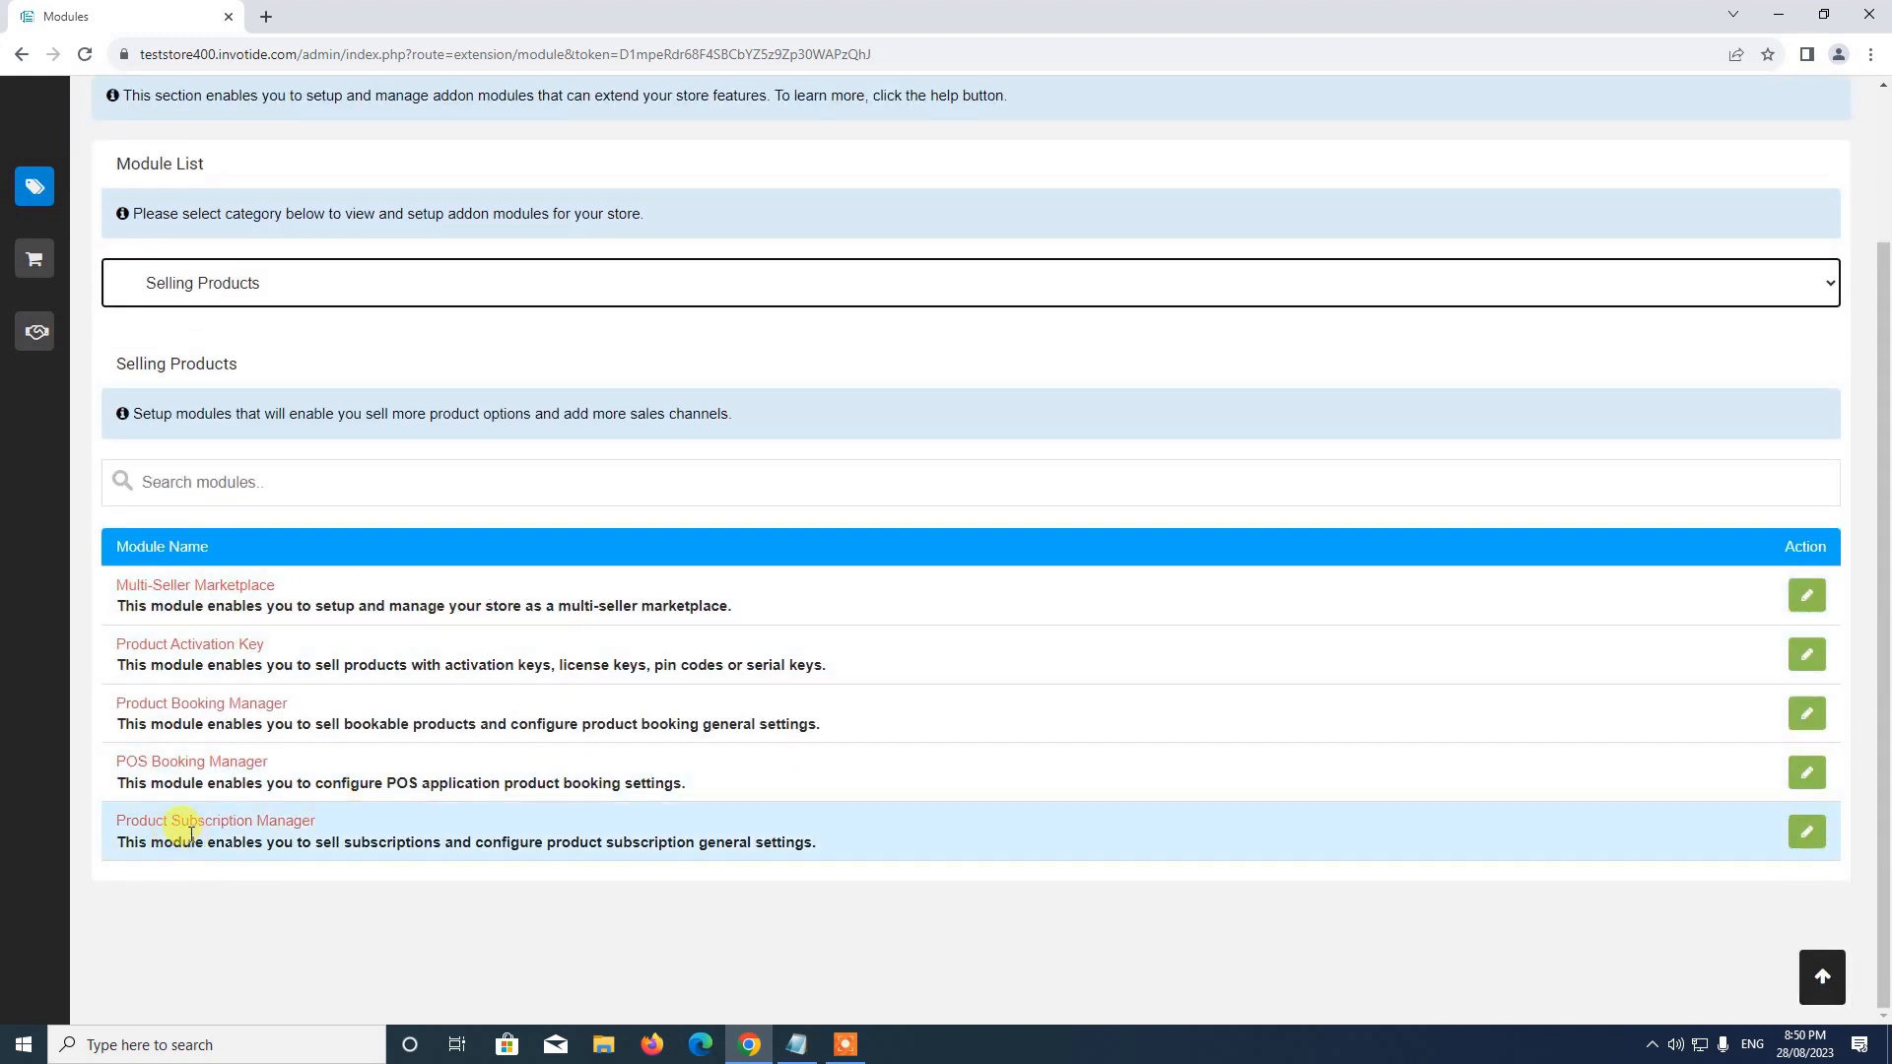
{"action": "left_click", "coordinate": [1808, 834]}
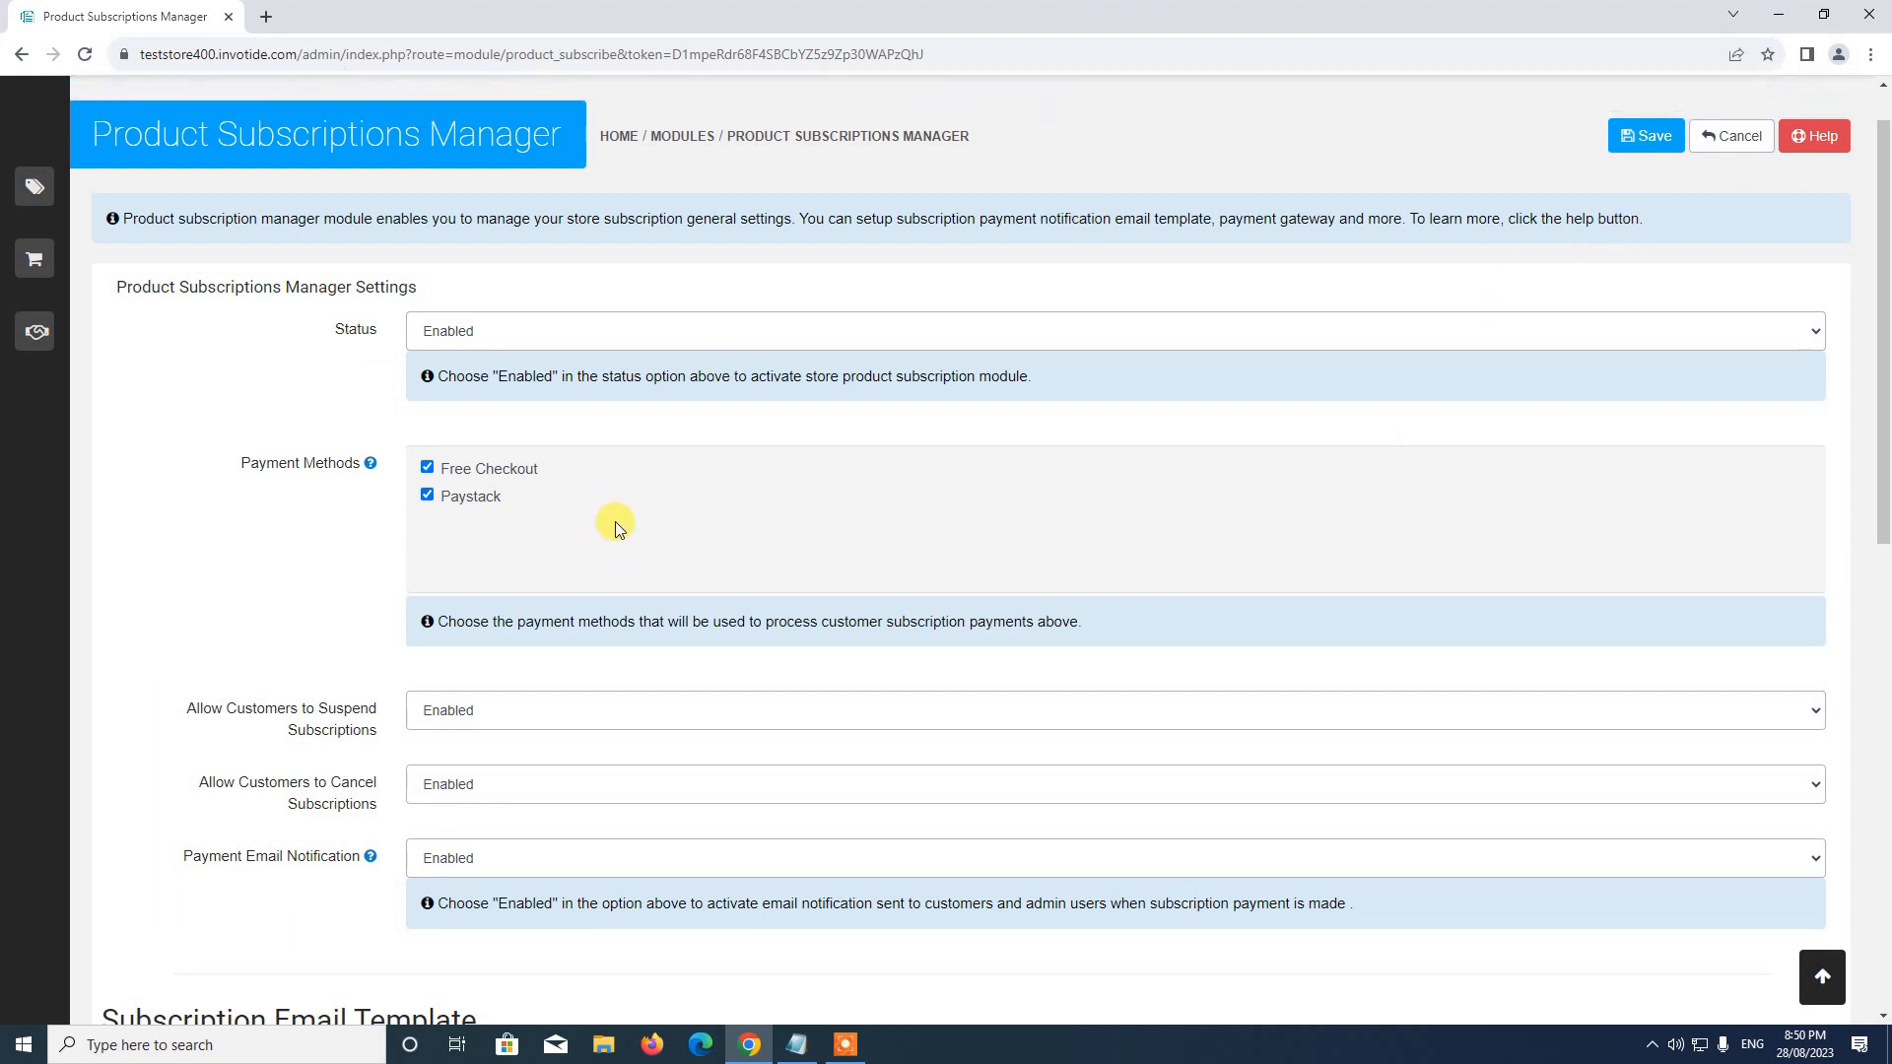
- Review the module's payment methods and the setting that allows customers to suspend subscriptions, leaving it Enabled
{"action": "scroll", "coordinate": [615, 523], "scroll_direction": "up", "scroll_amount": 1}
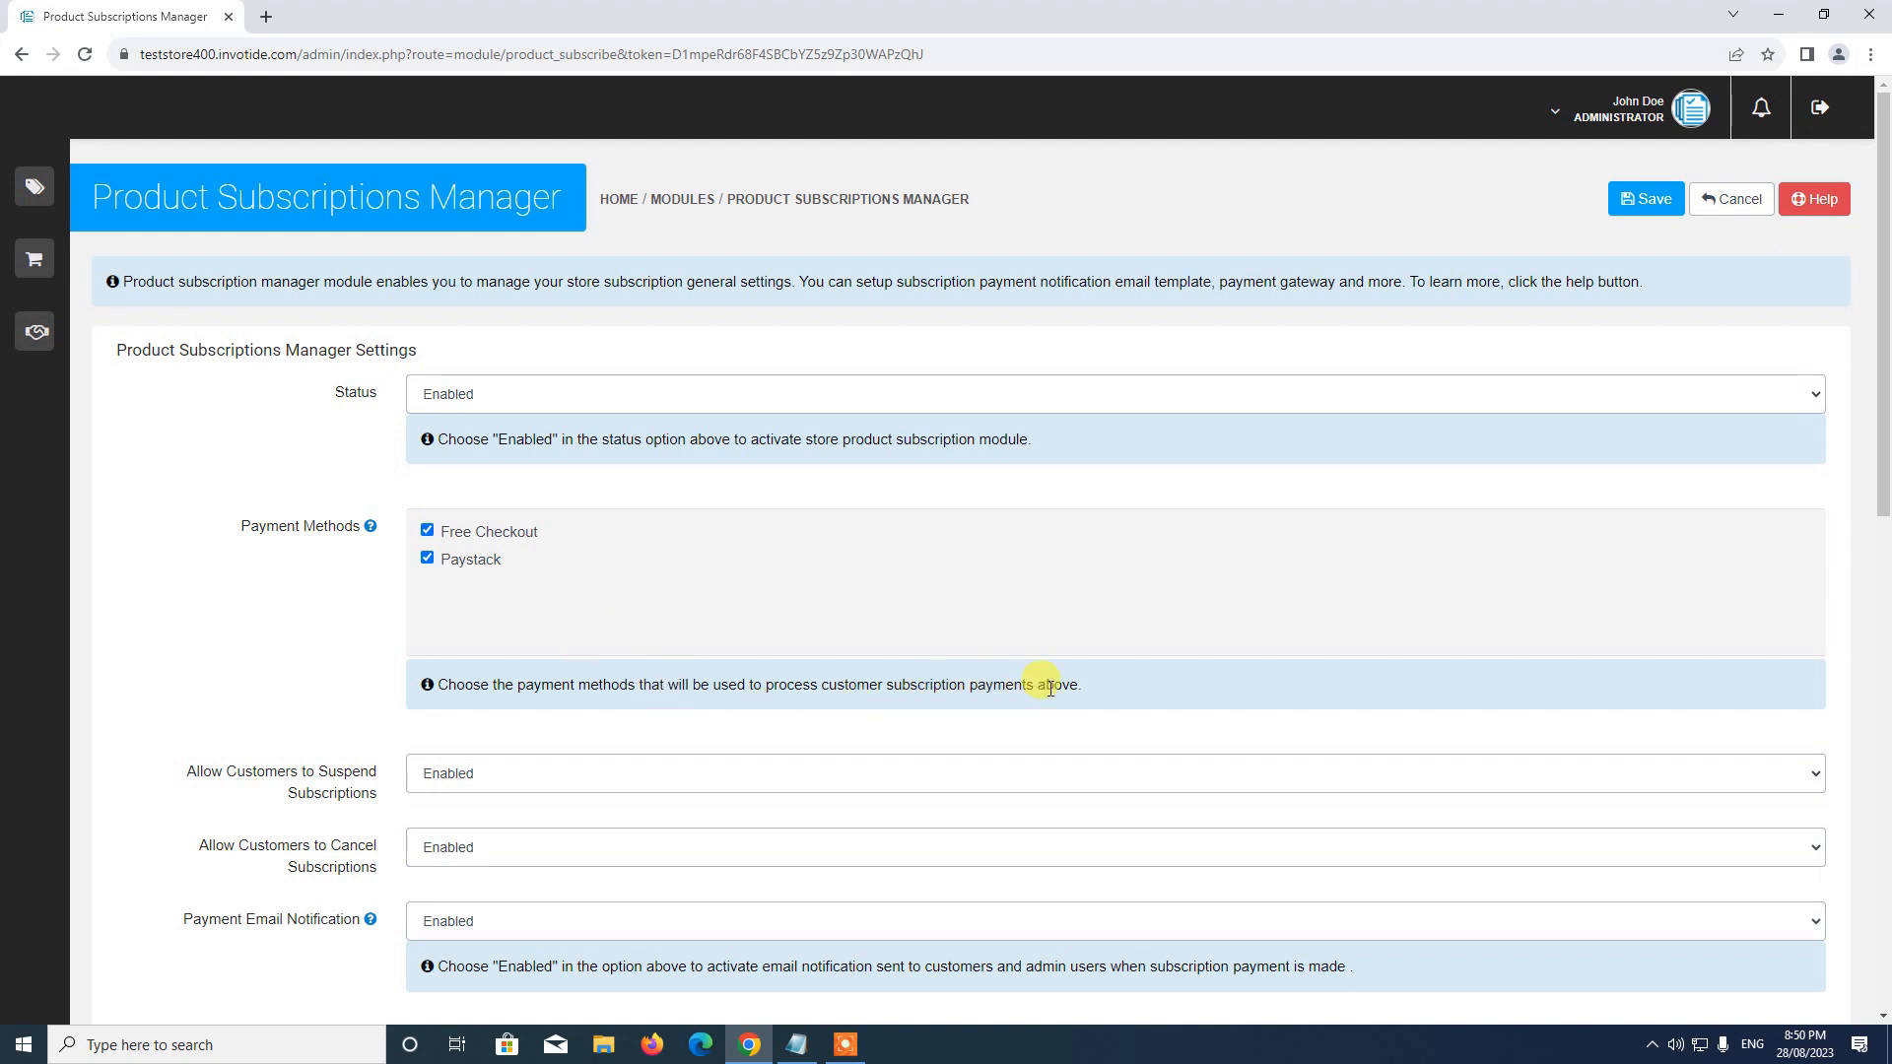
{"action": "scroll", "coordinate": [1043, 689], "scroll_direction": "down", "scroll_amount": 1}
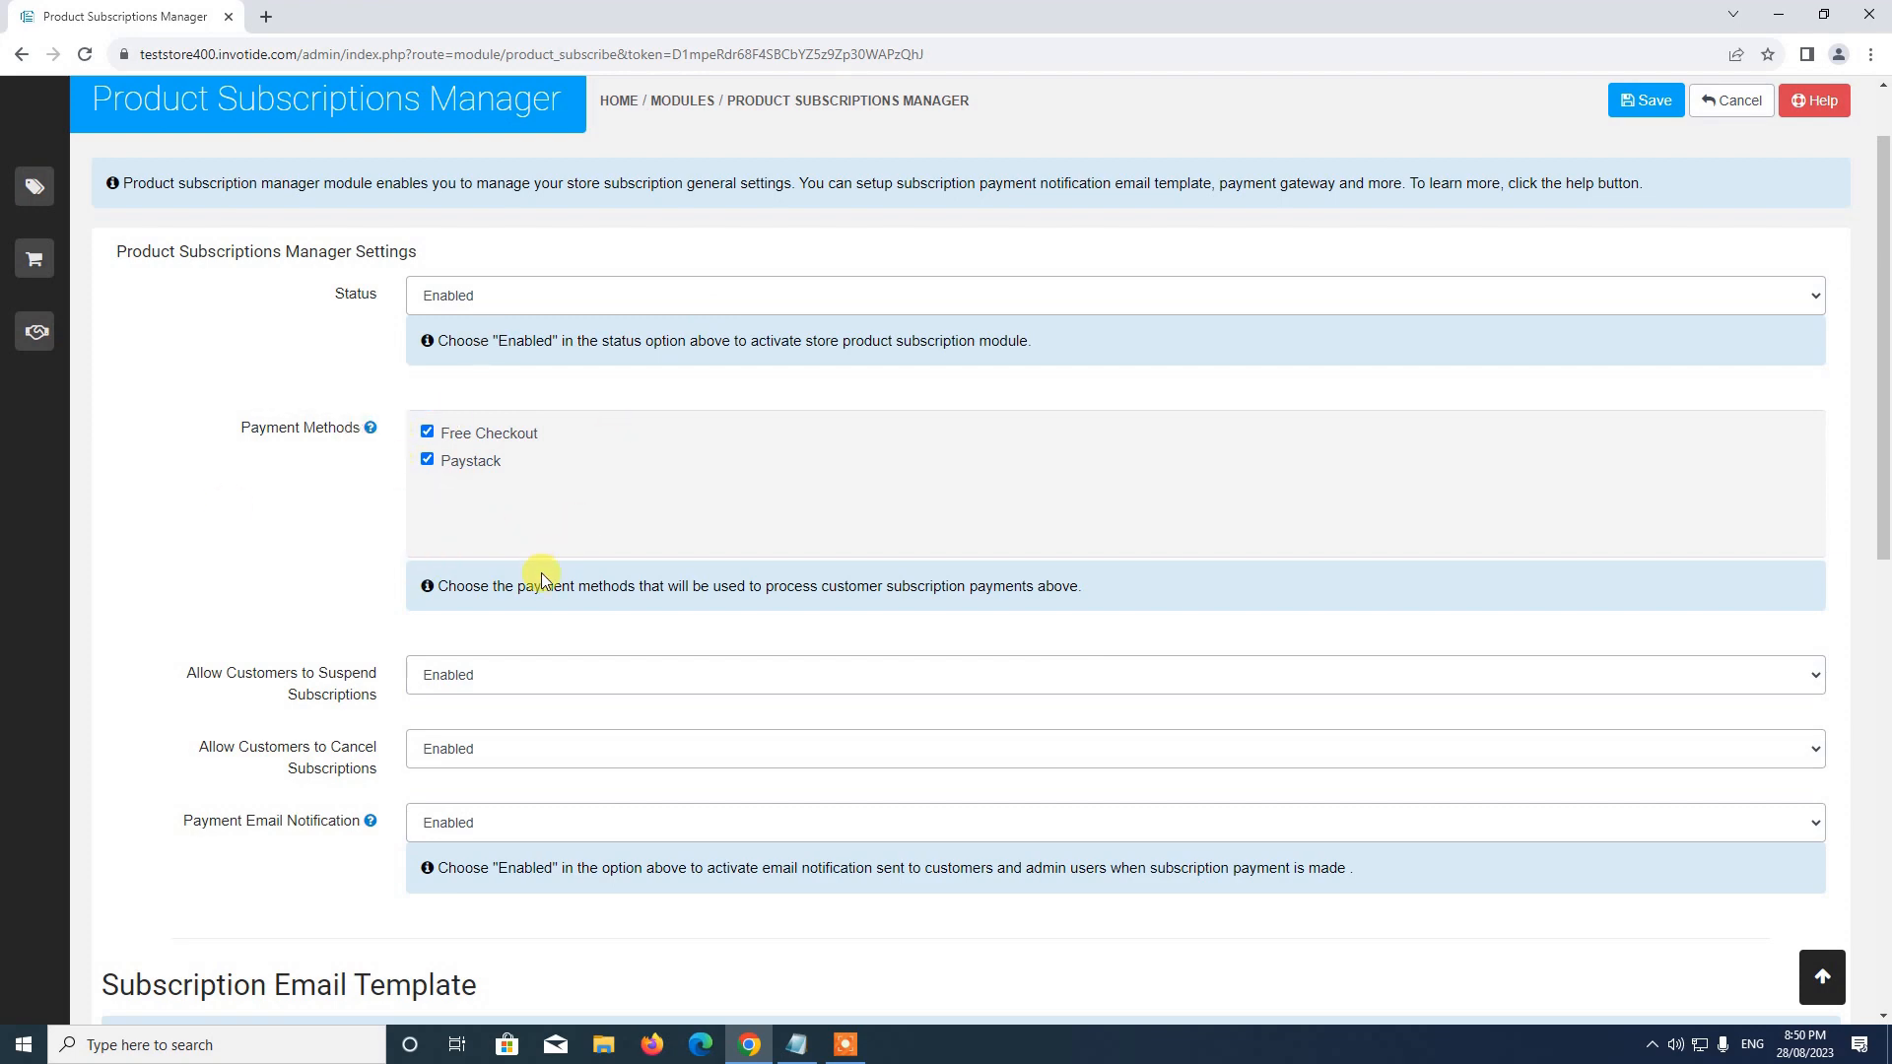
{"action": "scroll", "coordinate": [547, 485], "scroll_direction": "down", "scroll_amount": 3}
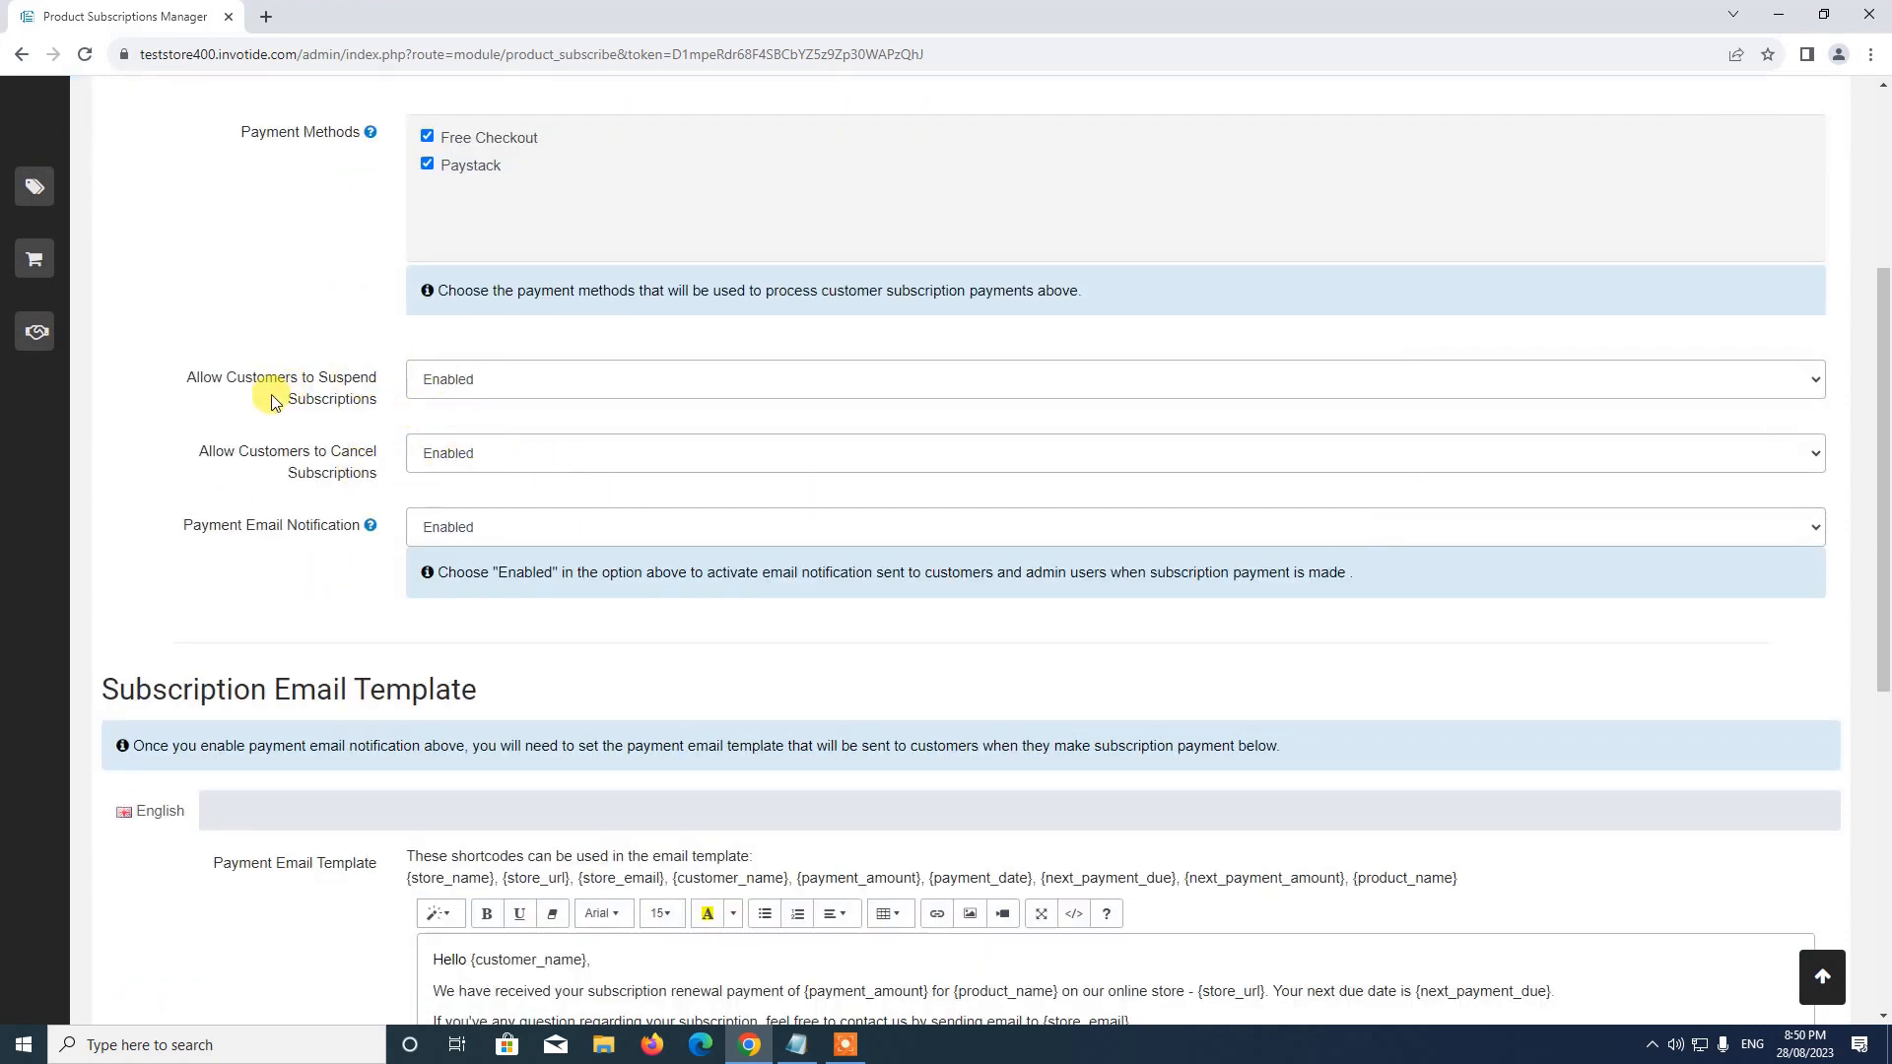
{"action": "left_click", "coordinate": [469, 377]}
{"action": "left_click", "coordinate": [447, 427]}
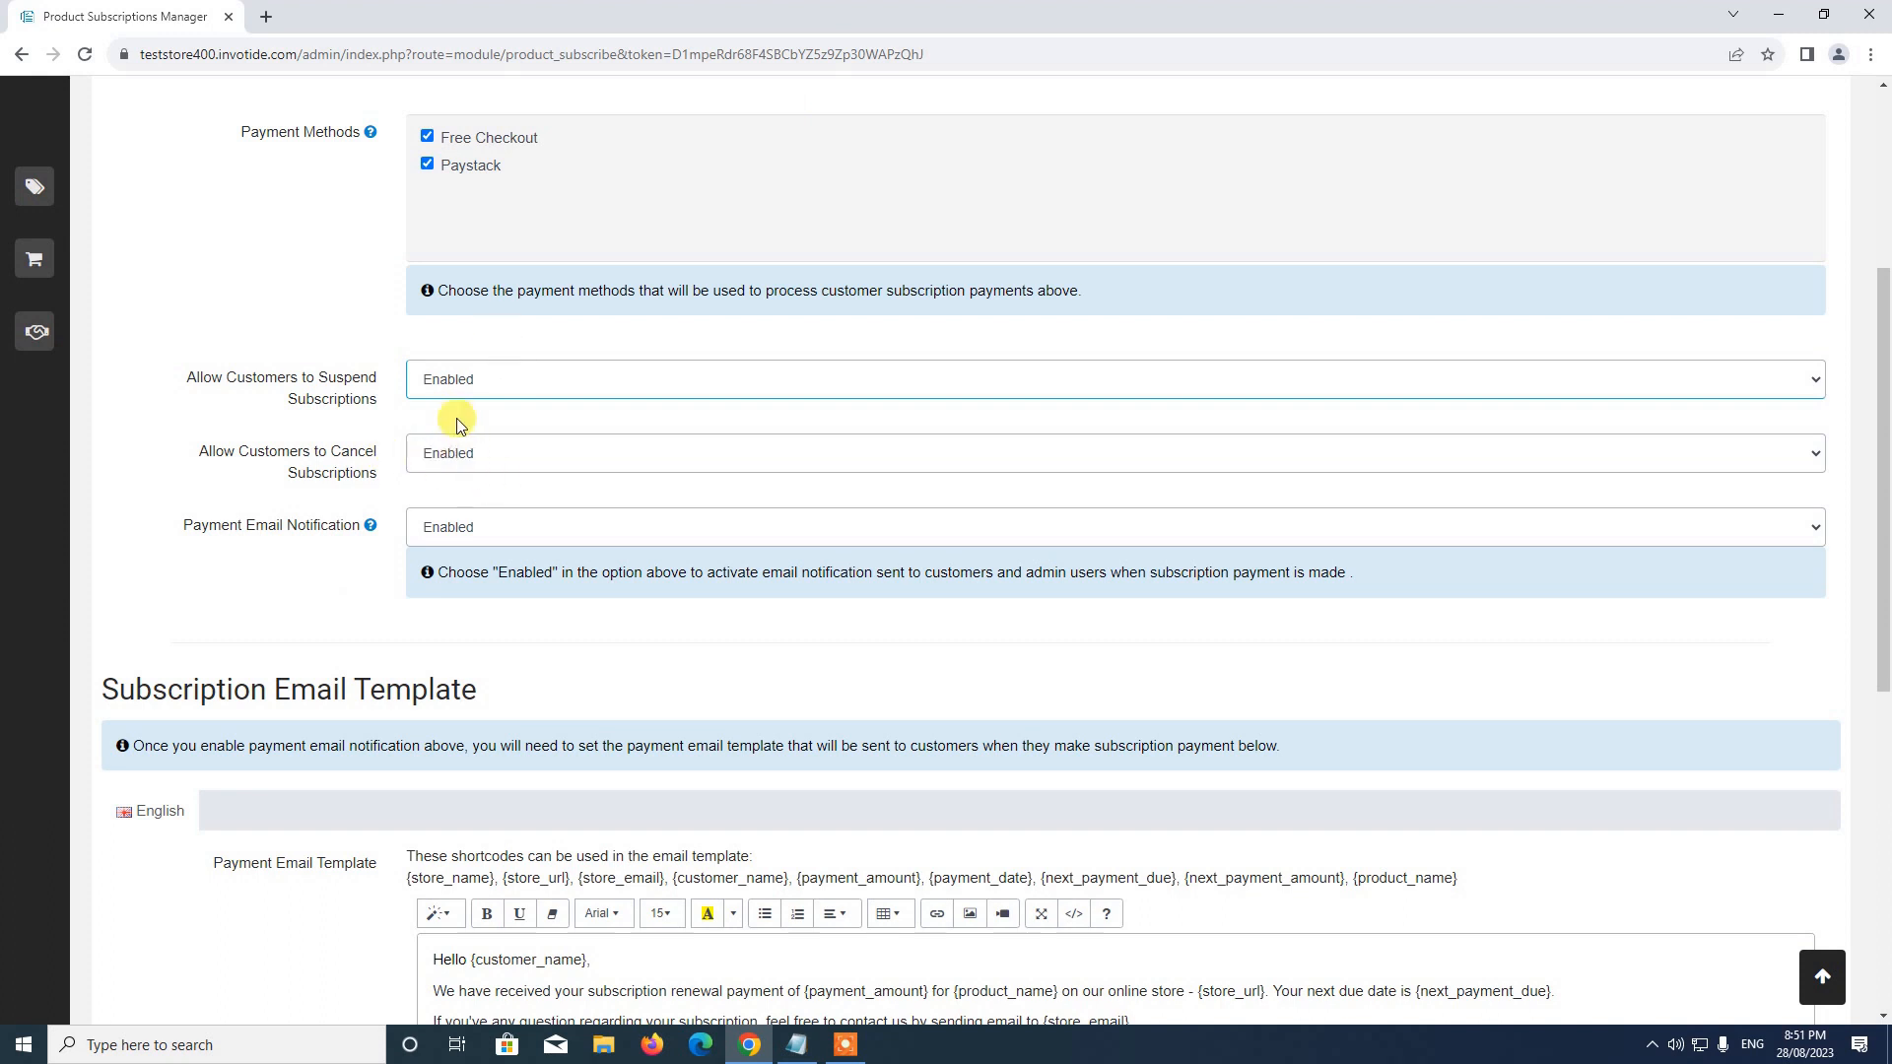
- Examine the payment email notification setting and the subscription email template, including its {payment_amount} shortcode
{"action": "scroll", "coordinate": [493, 451], "scroll_direction": "down", "scroll_amount": 1}
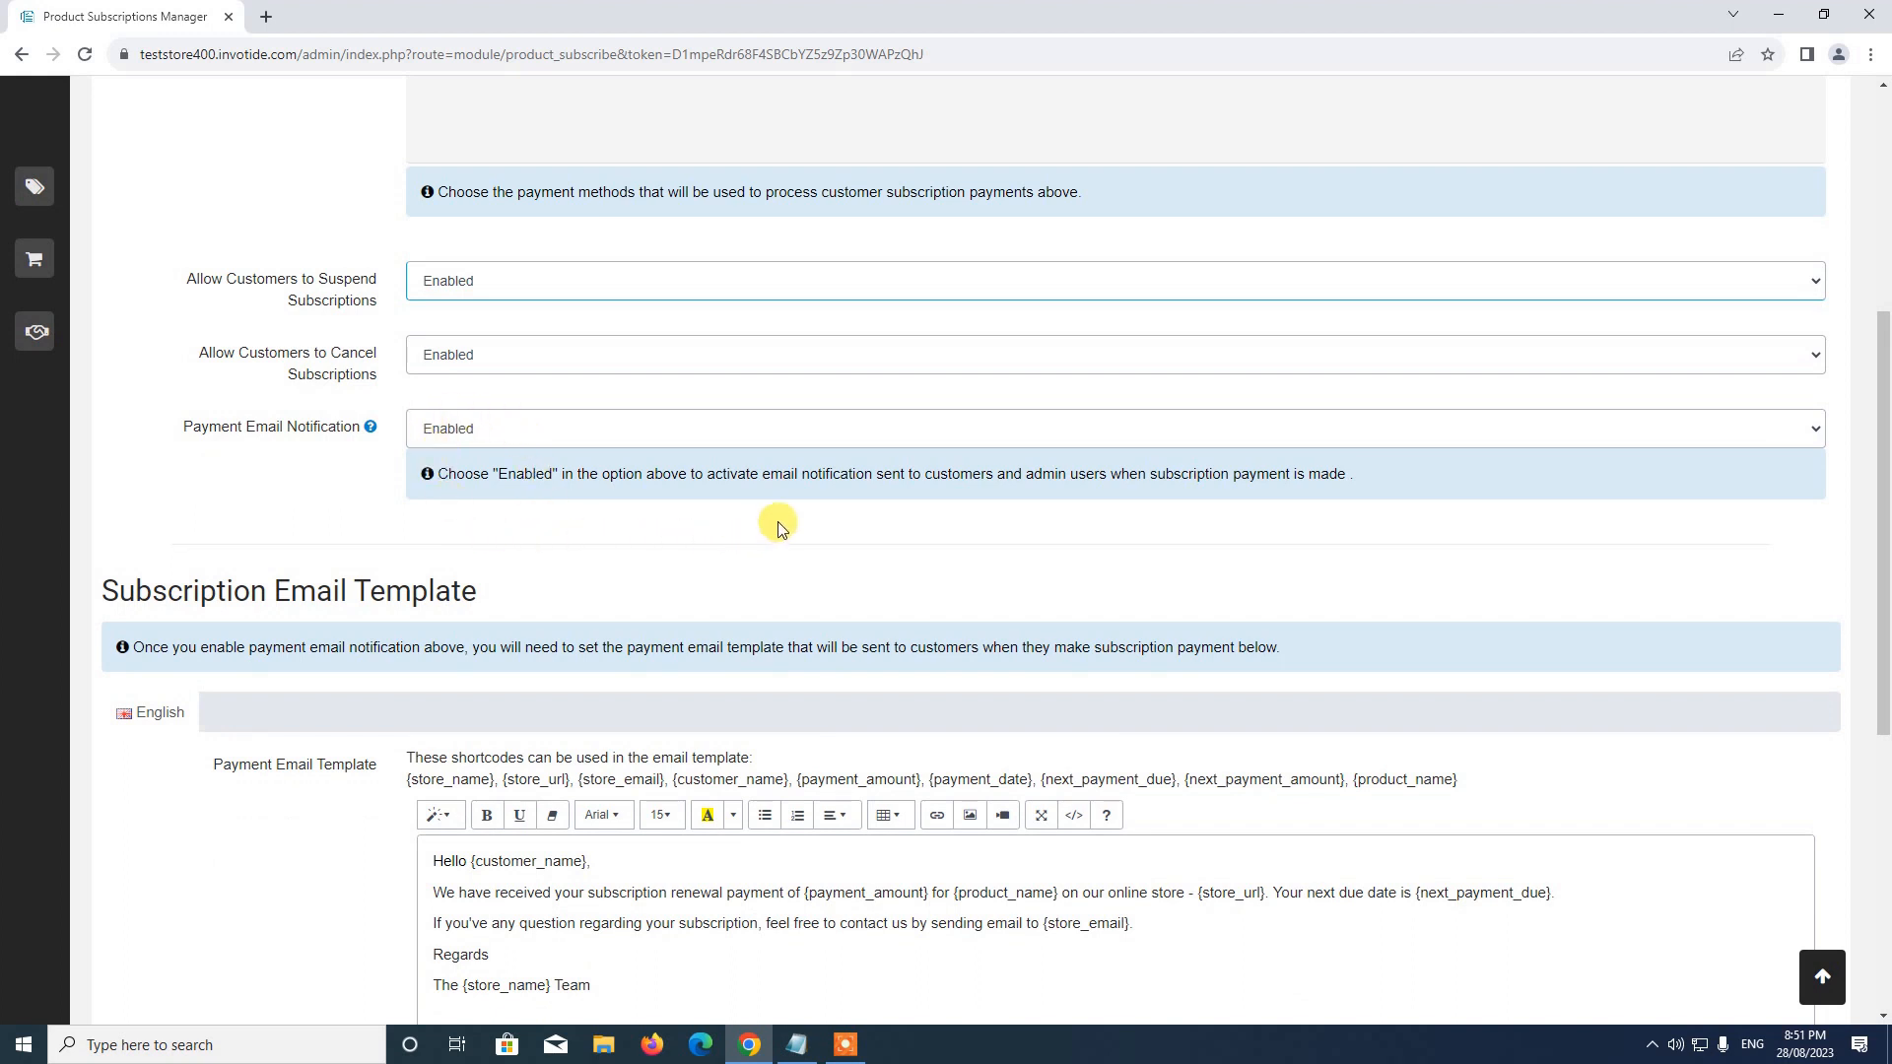
{"action": "scroll", "coordinate": [786, 526], "scroll_direction": "down", "scroll_amount": 1}
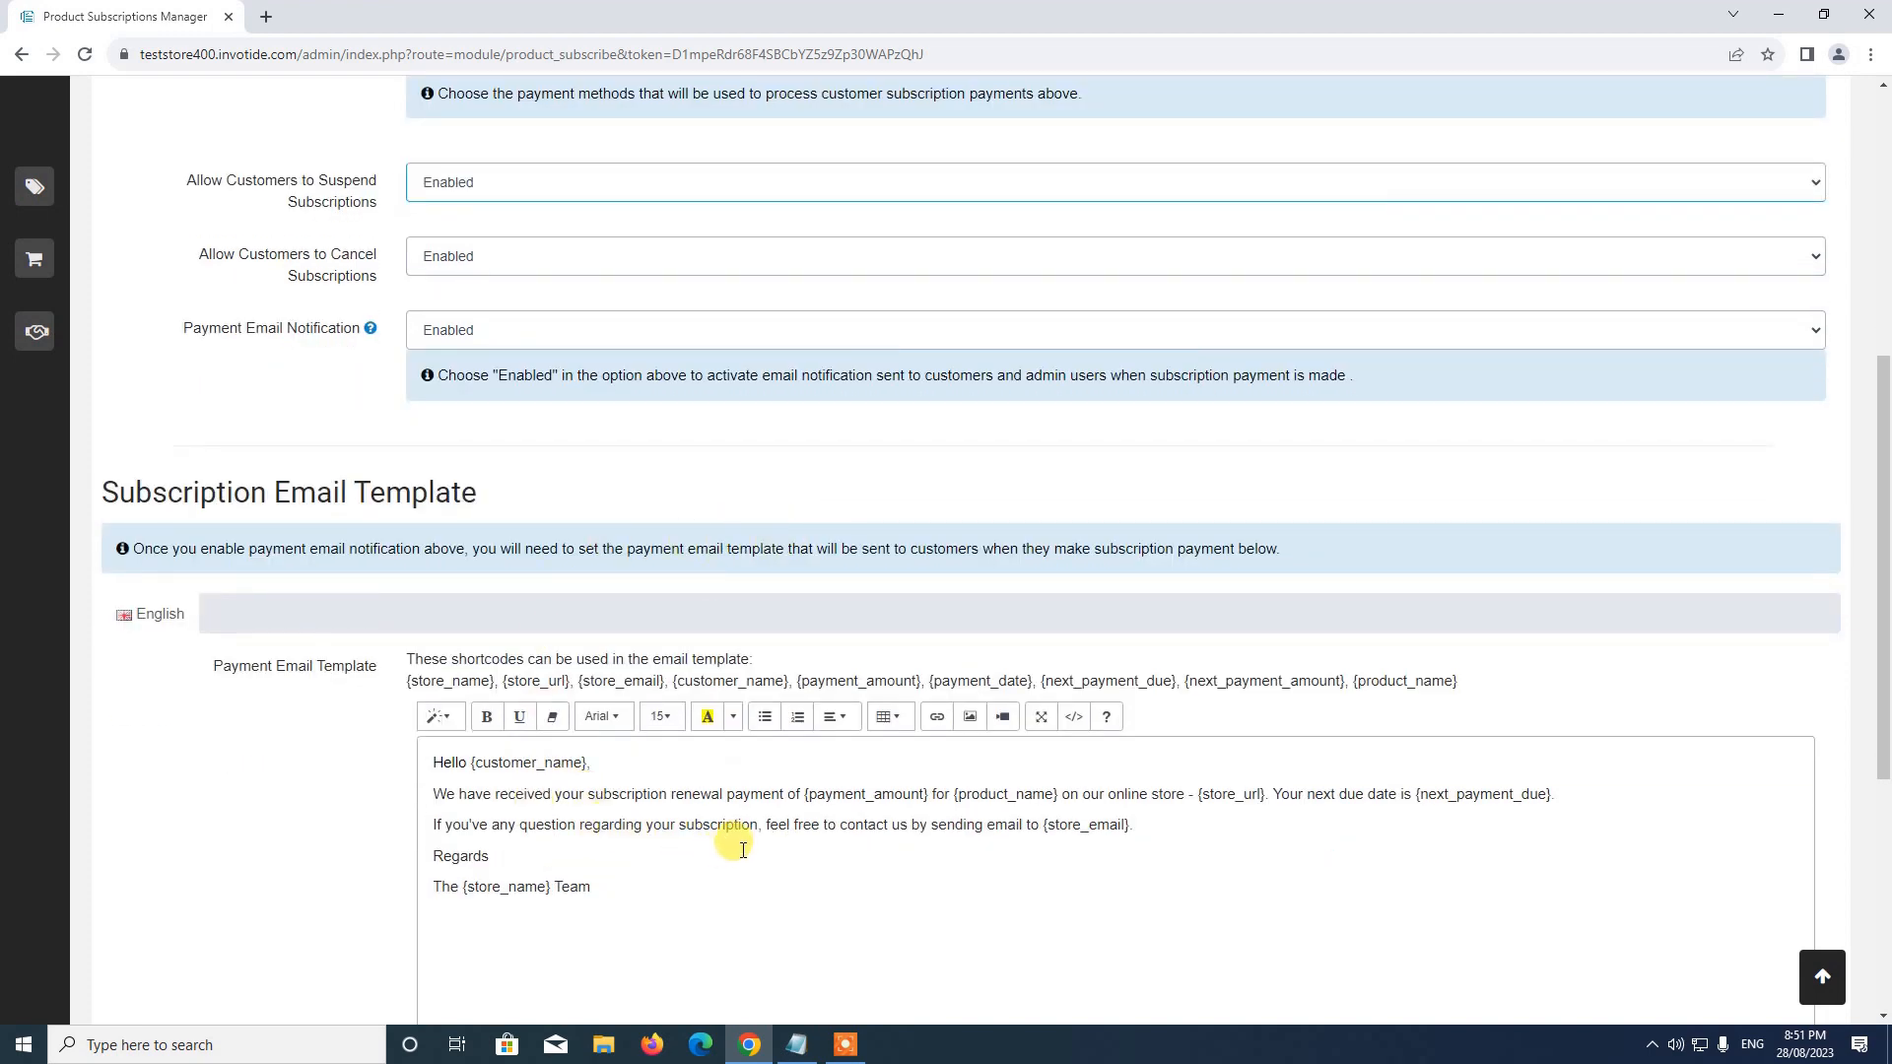
{"action": "scroll", "coordinate": [535, 471], "scroll_direction": "down", "scroll_amount": 3}
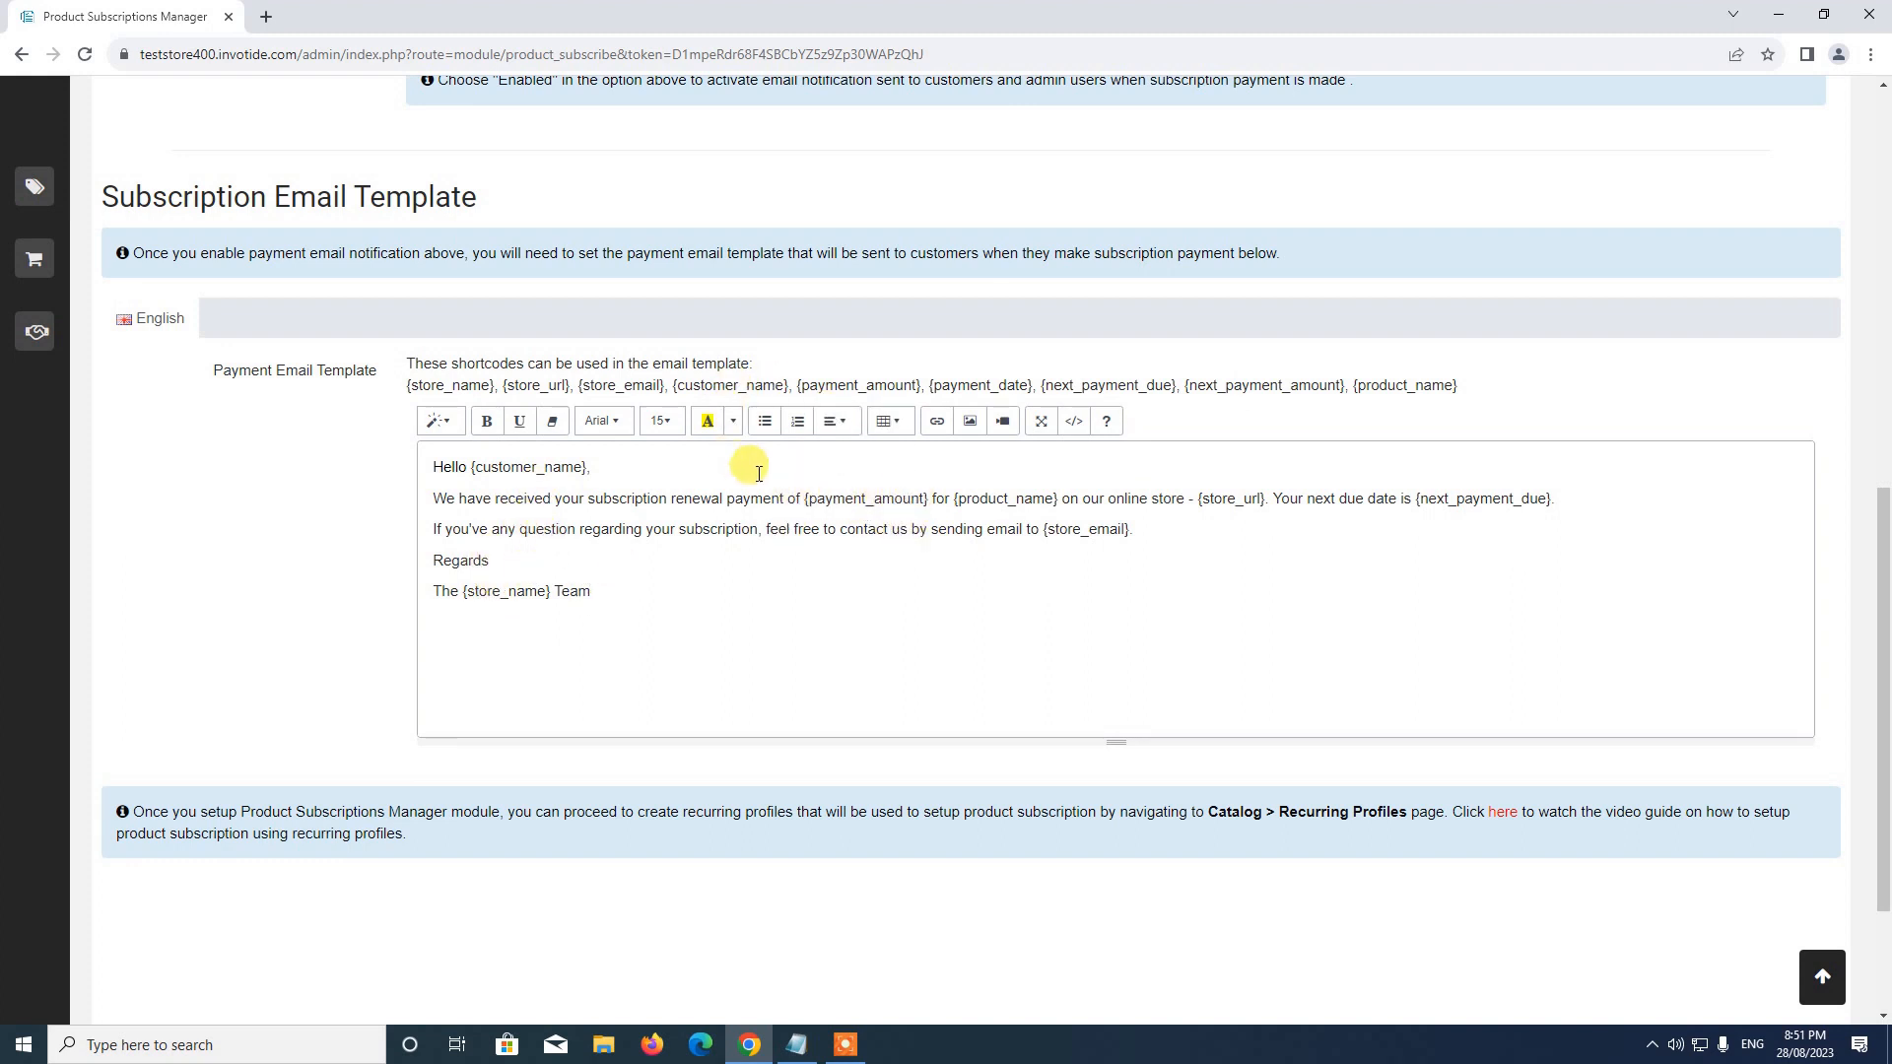
{"action": "left_click_drag", "start_coordinate": [810, 500], "coordinate": [919, 498]}
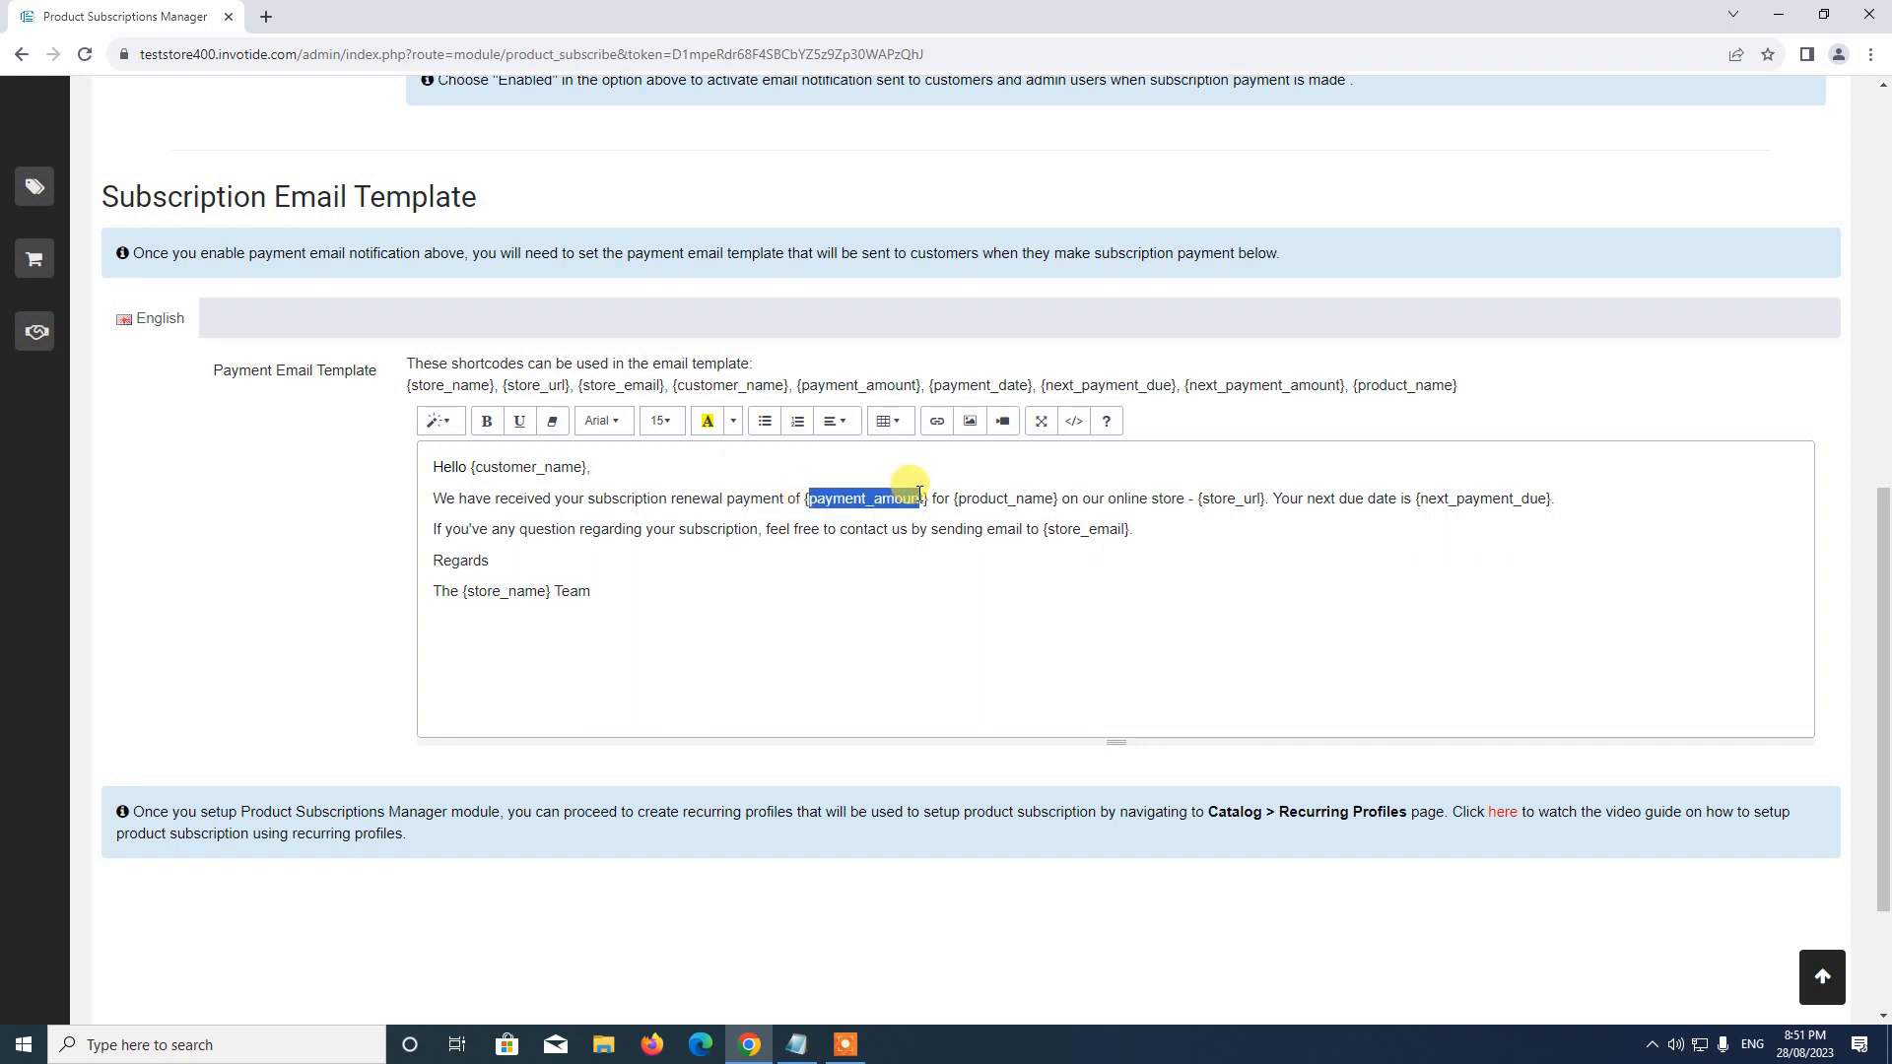
{"action": "left_click", "coordinate": [842, 500]}
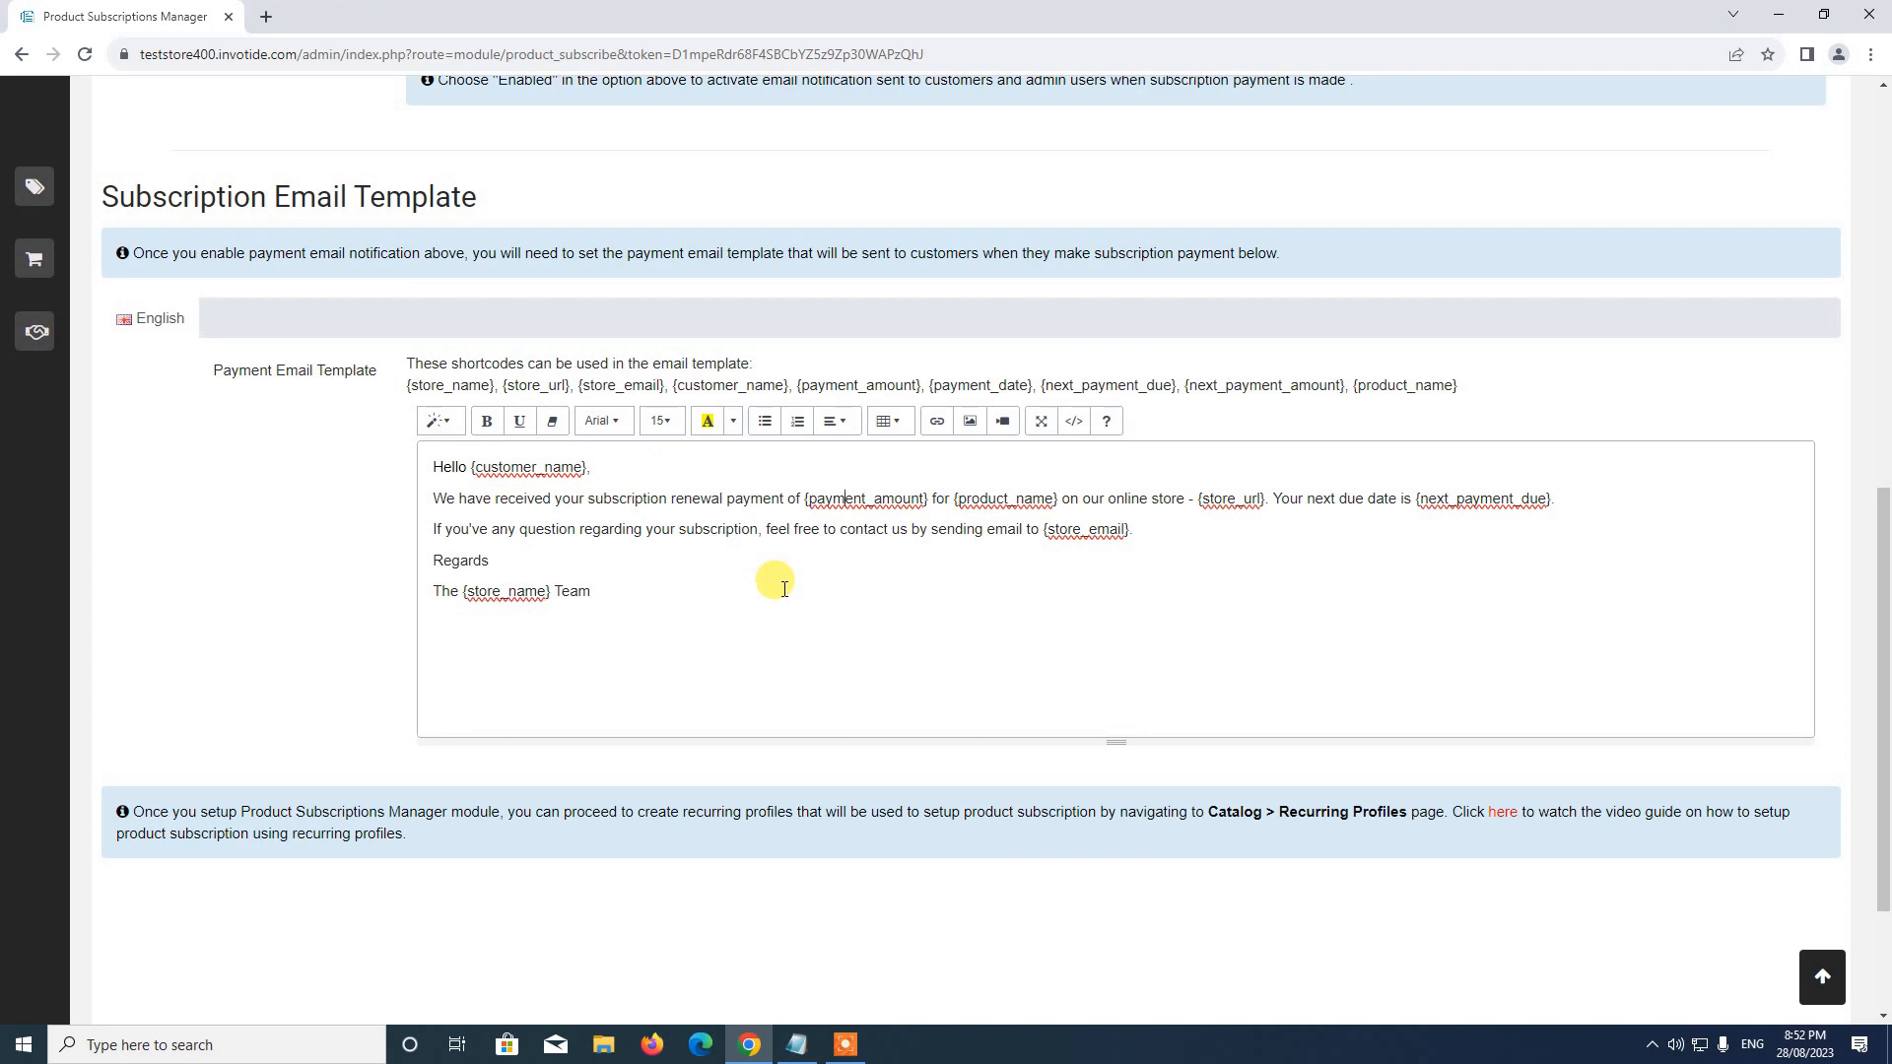
- Look over the complete Product Subscriptions Manager settings once more, from the email template back to the module status
{"action": "scroll", "coordinate": [724, 611], "scroll_direction": "down", "scroll_amount": 2}
{"action": "scroll", "coordinate": [717, 613], "scroll_direction": "up", "scroll_amount": 7}
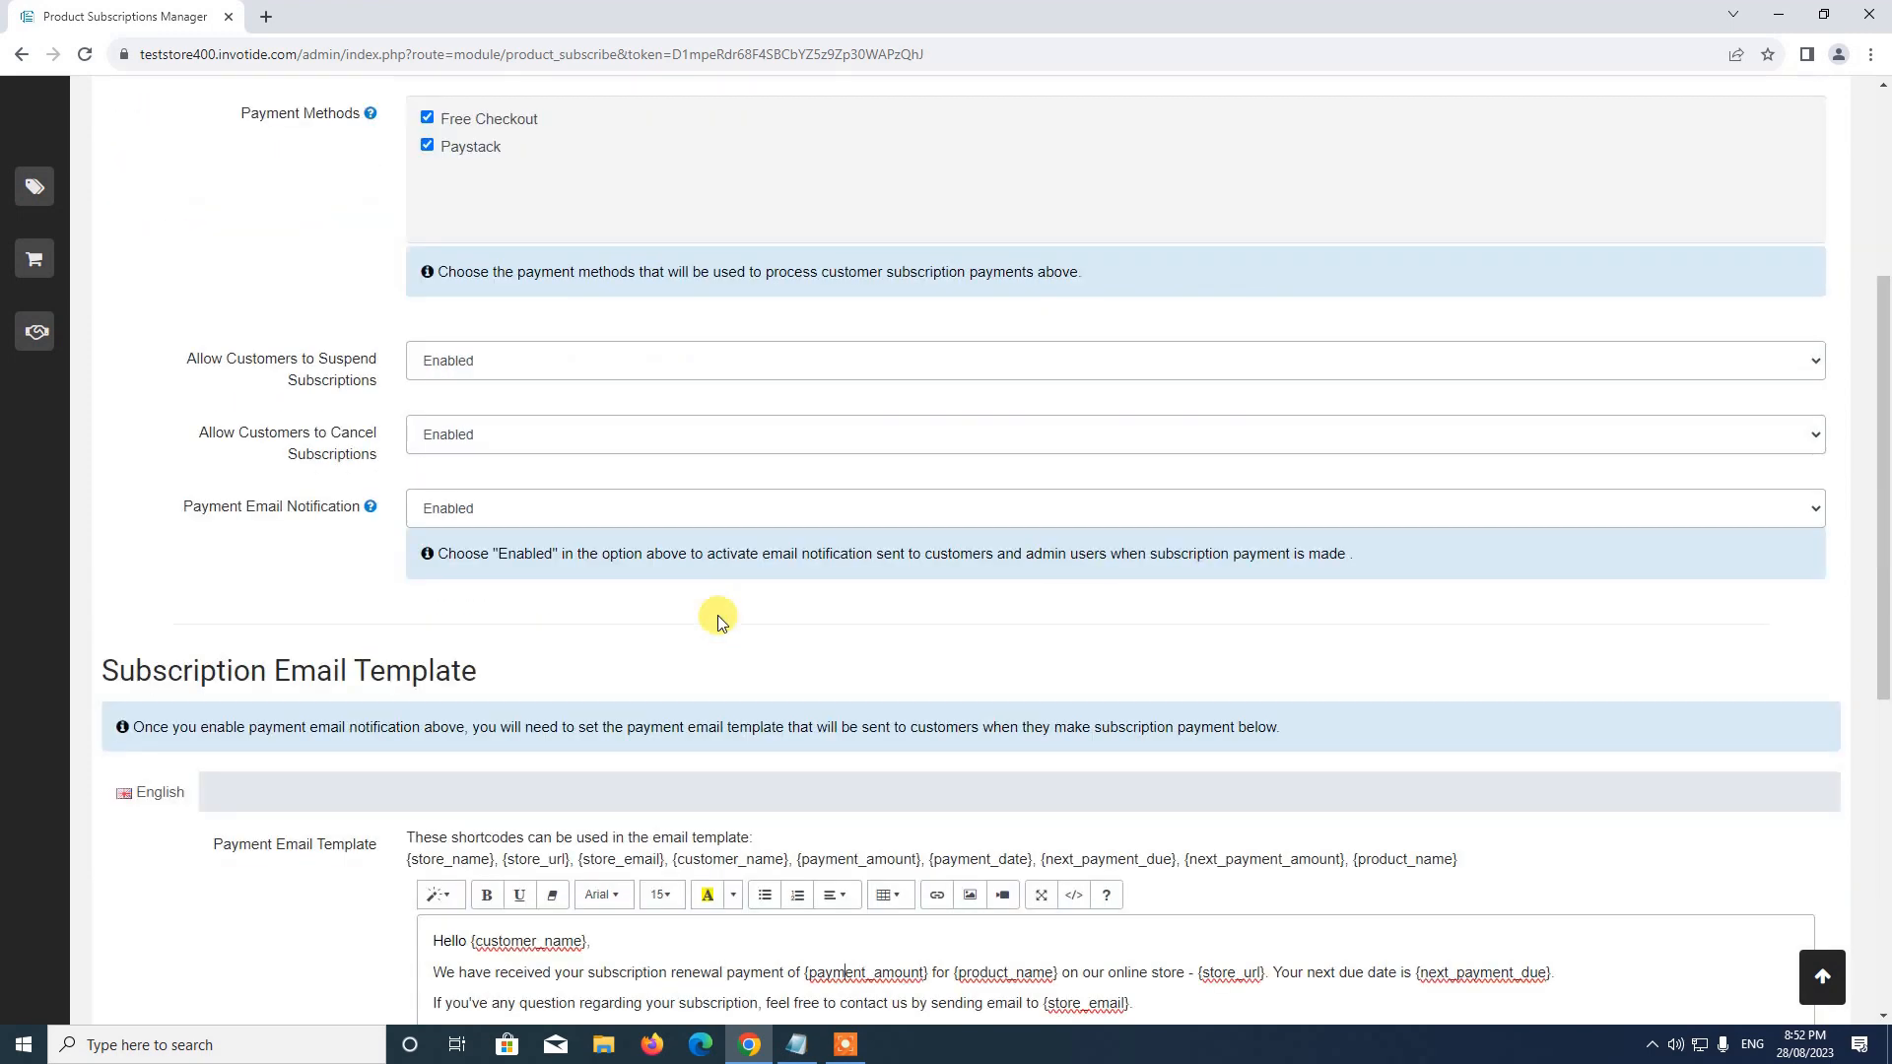
{"action": "scroll", "coordinate": [717, 615], "scroll_direction": "up", "scroll_amount": 4}
{"action": "scroll", "coordinate": [716, 613], "scroll_direction": "down", "scroll_amount": 9}
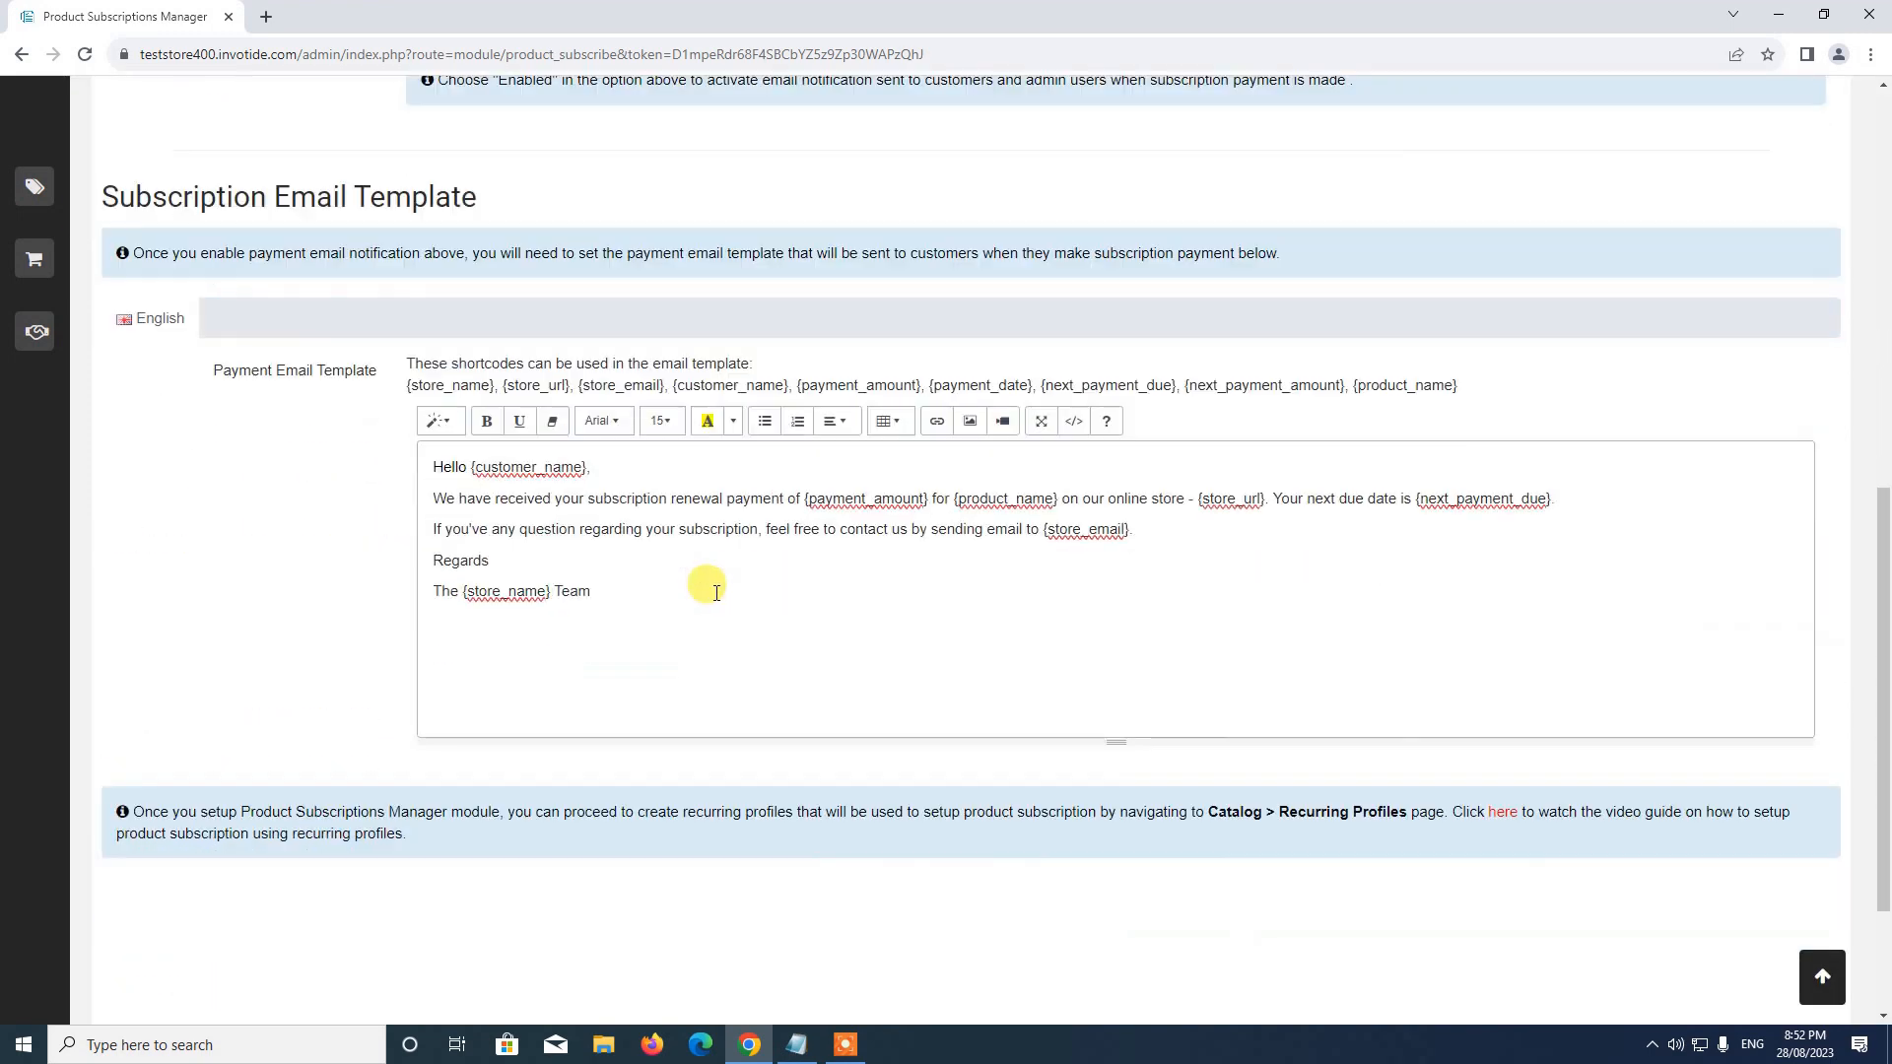
{"action": "scroll", "coordinate": [704, 581], "scroll_direction": "down", "scroll_amount": 2}
{"action": "scroll", "coordinate": [693, 557], "scroll_direction": "up", "scroll_amount": 8}
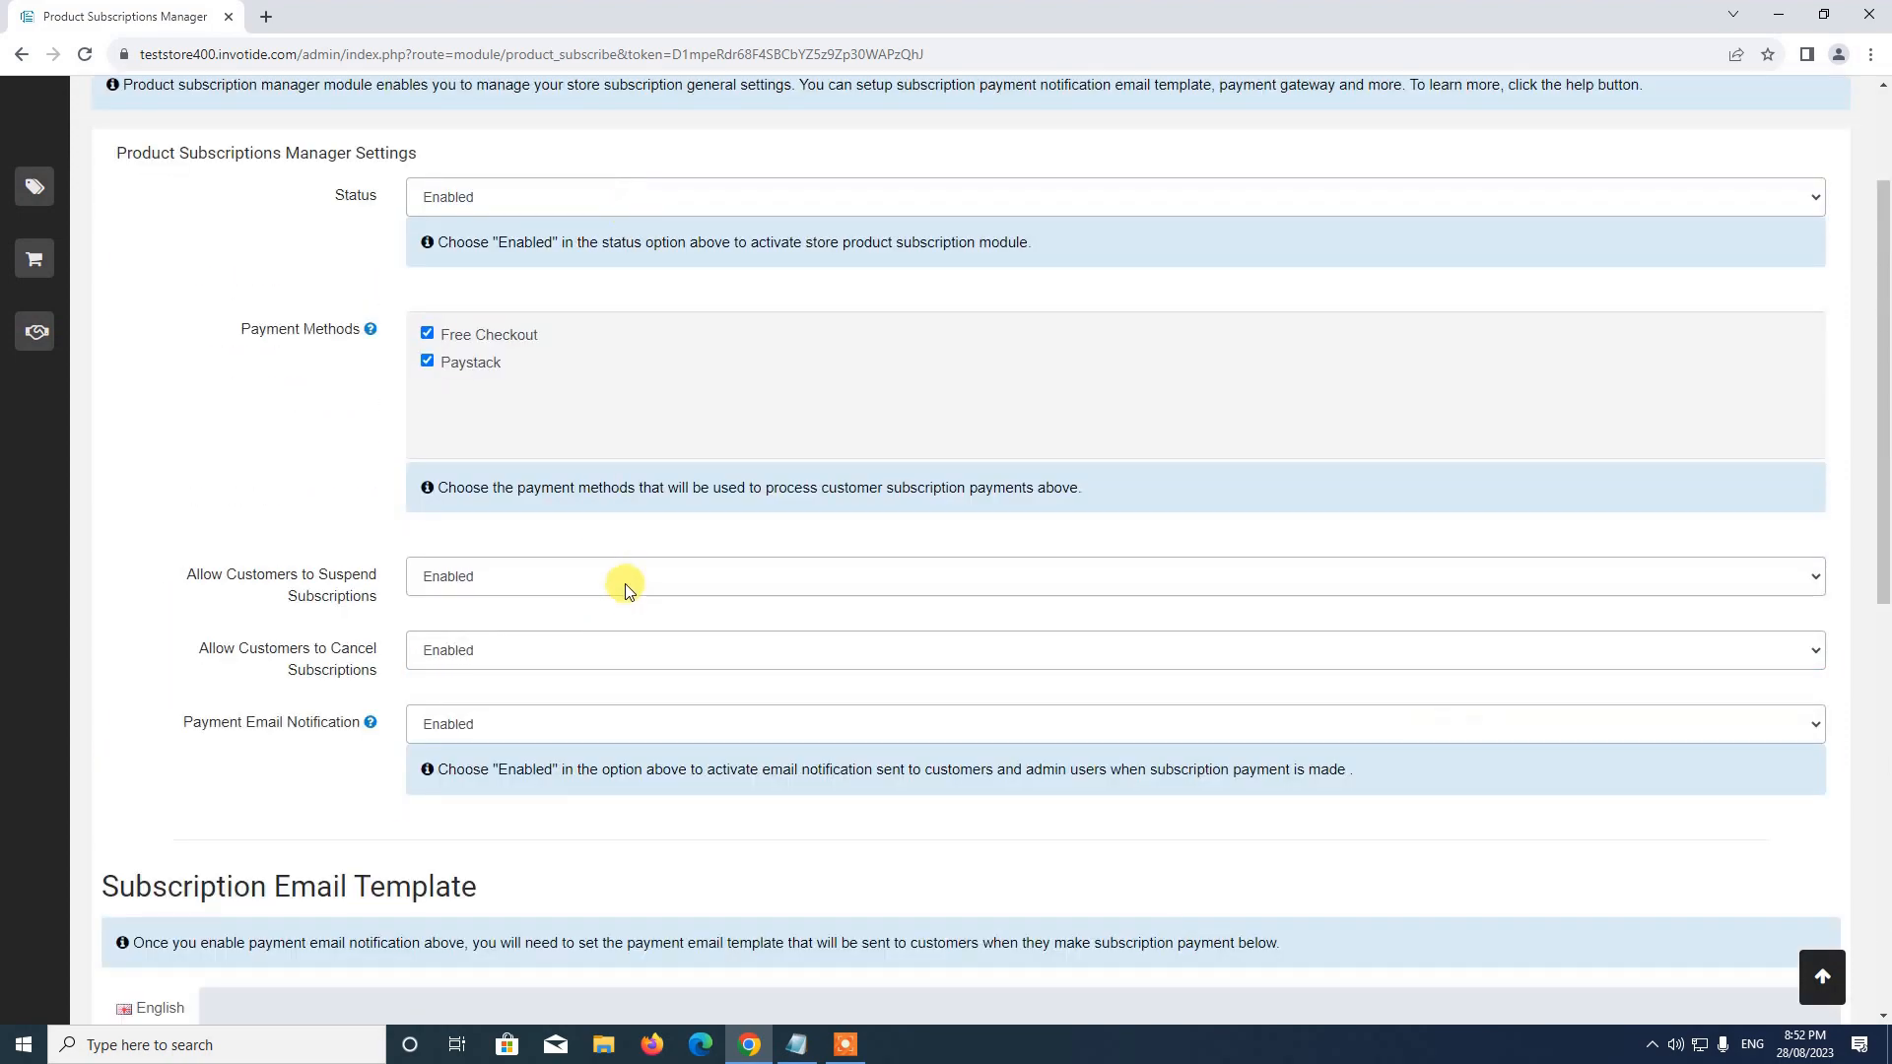
{"action": "scroll", "coordinate": [562, 552], "scroll_direction": "down", "scroll_amount": 5}
{"action": "scroll", "coordinate": [591, 588], "scroll_direction": "up", "scroll_amount": 8}
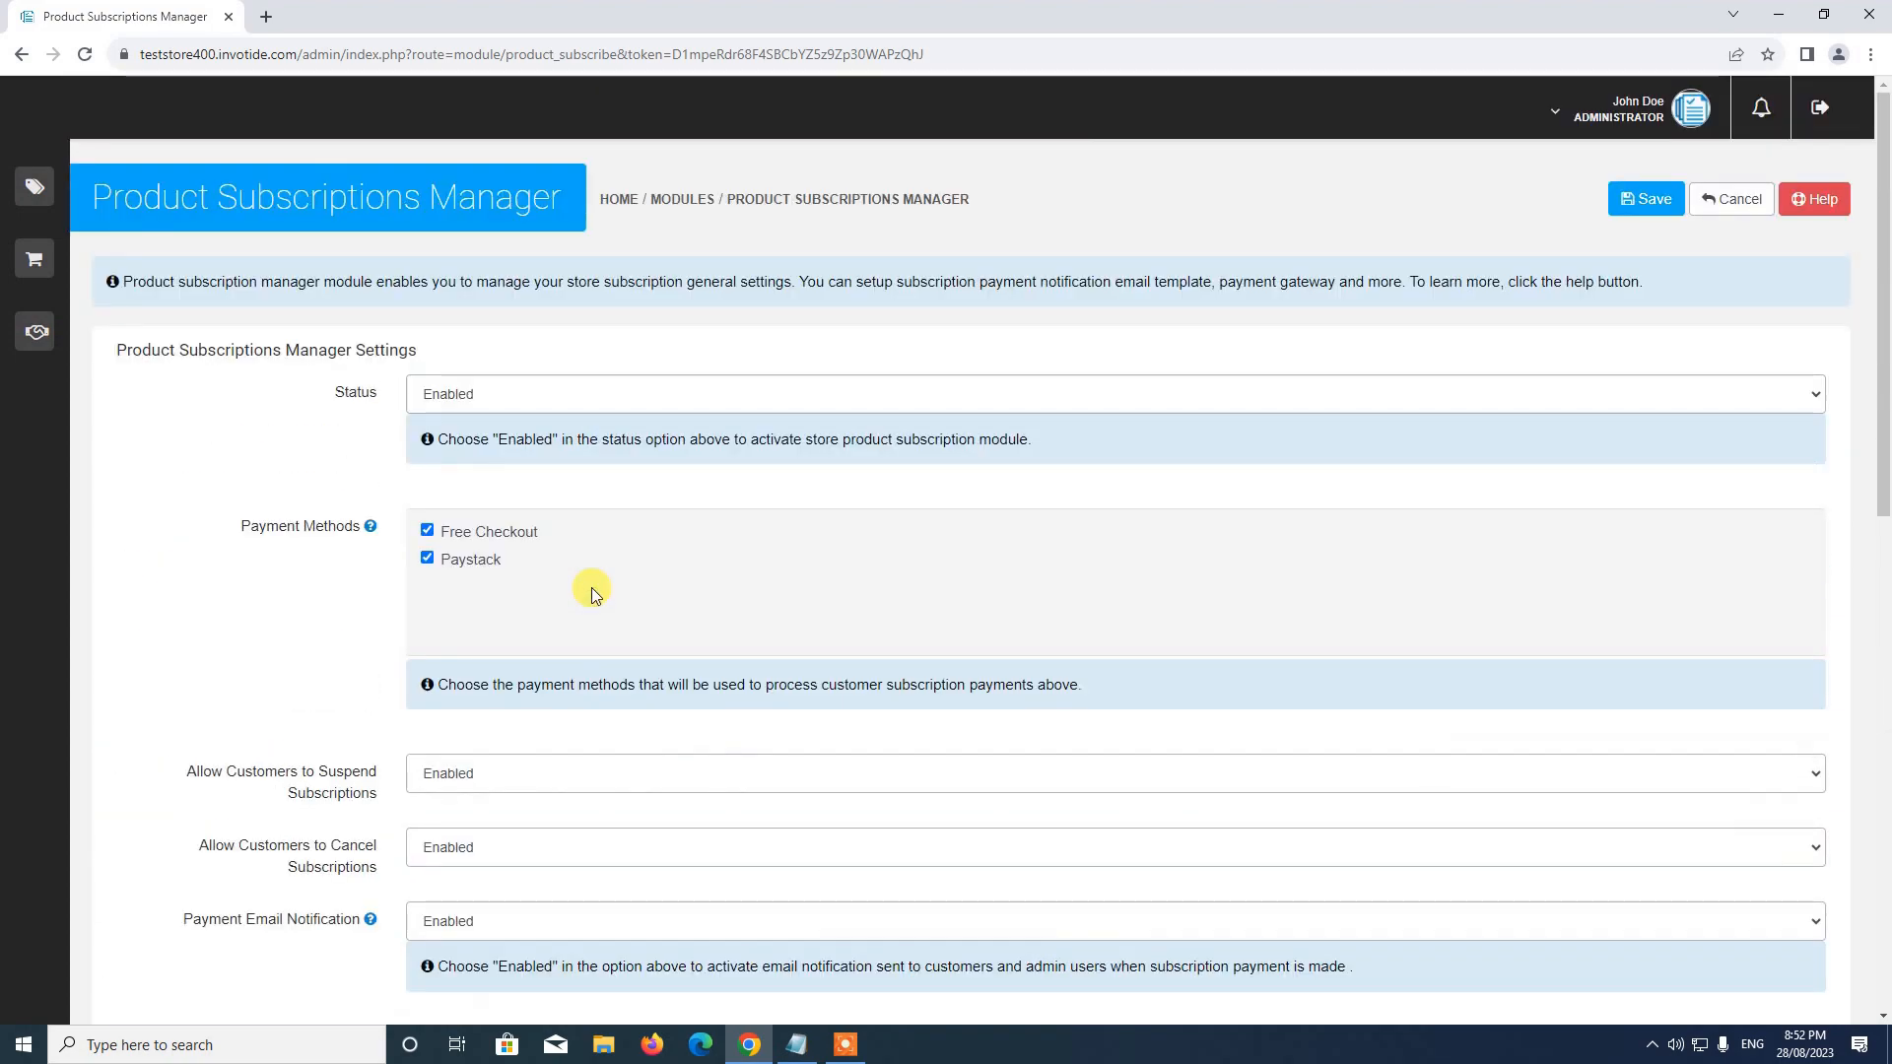